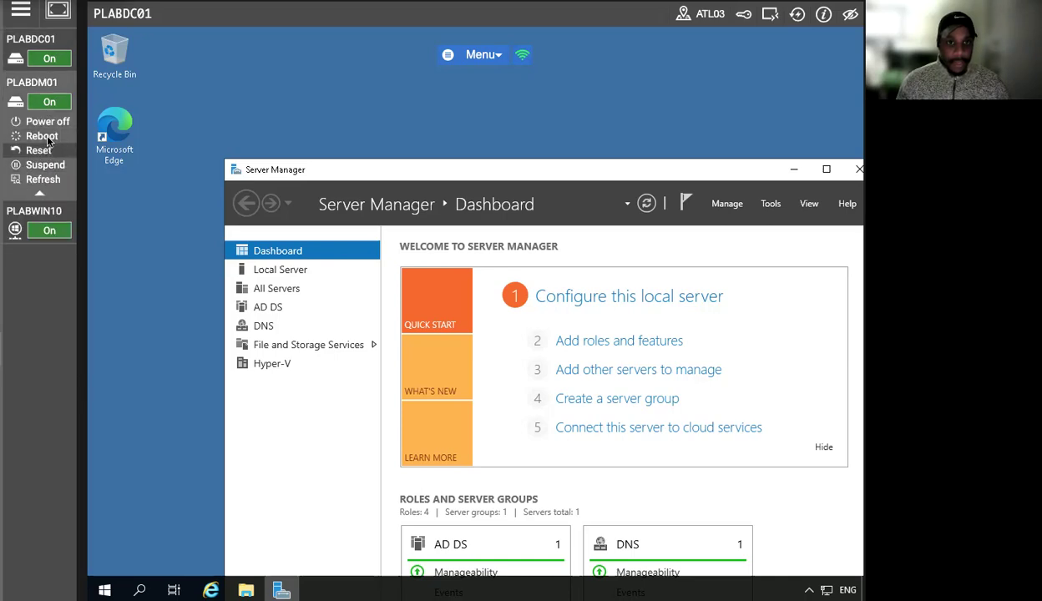
- View the desktops of the lab machines PLABDM01, PLABWIN10 and PLABDC01
click(52, 87)
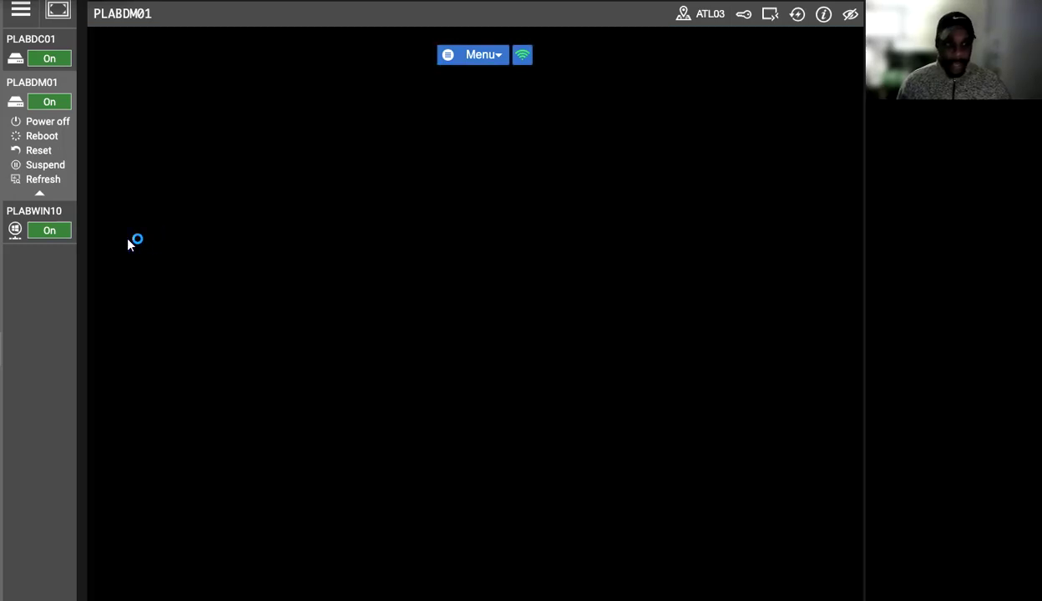
mouse_move(72, 237)
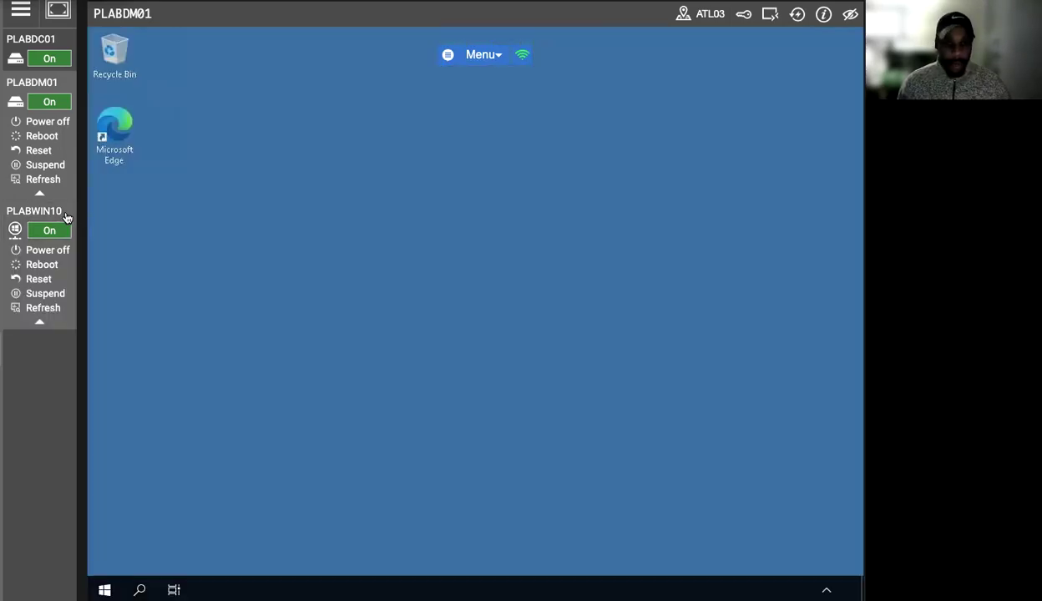
click(62, 211)
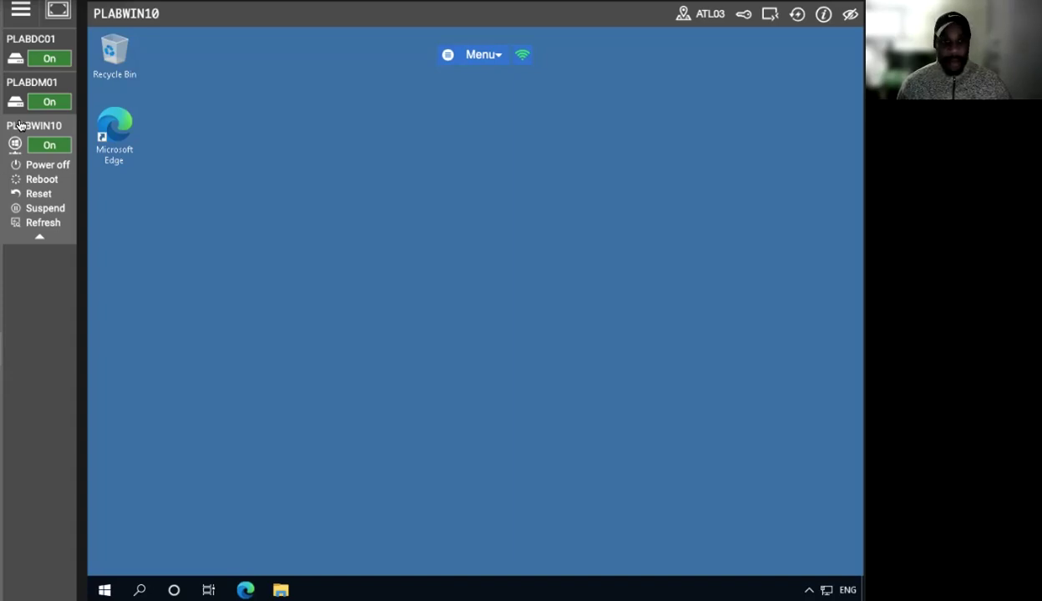
click(38, 87)
click(38, 86)
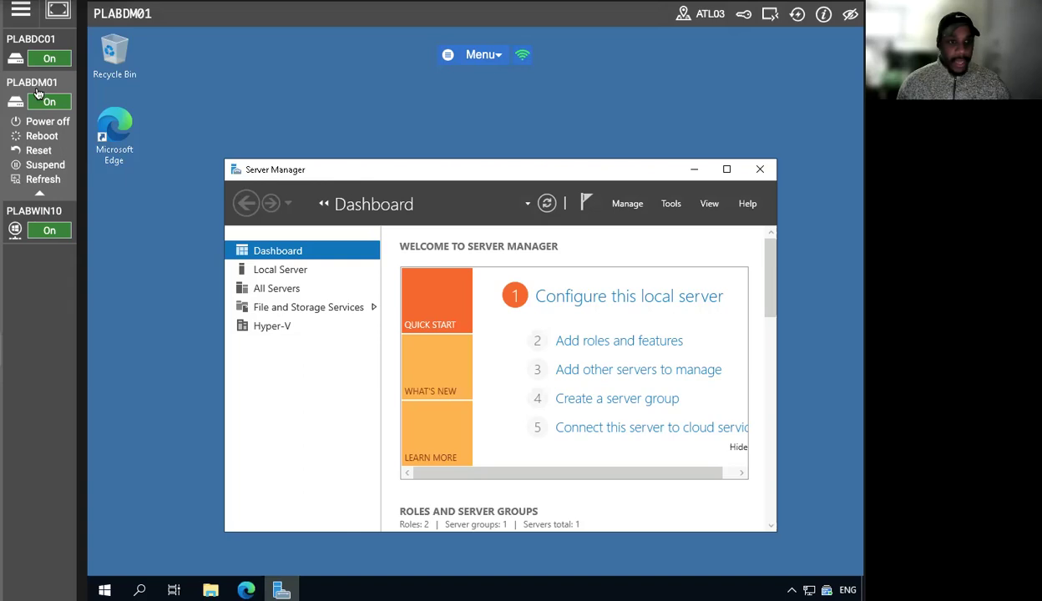
click(52, 41)
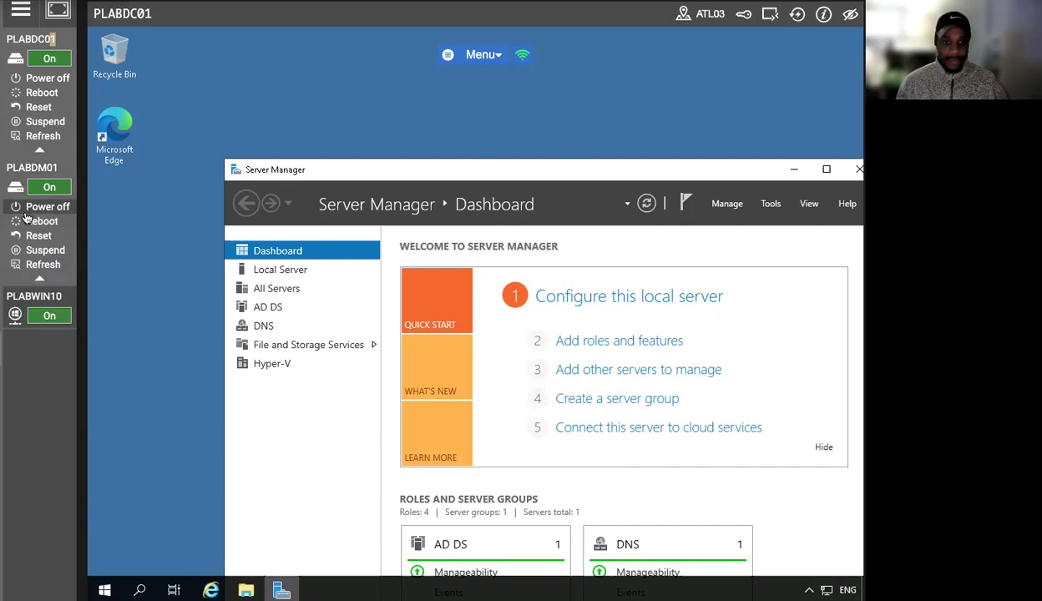
- Switch to the PLABWIN10 machine and open the Software folder on Local Disk (C:) in File Explorer
click(41, 213)
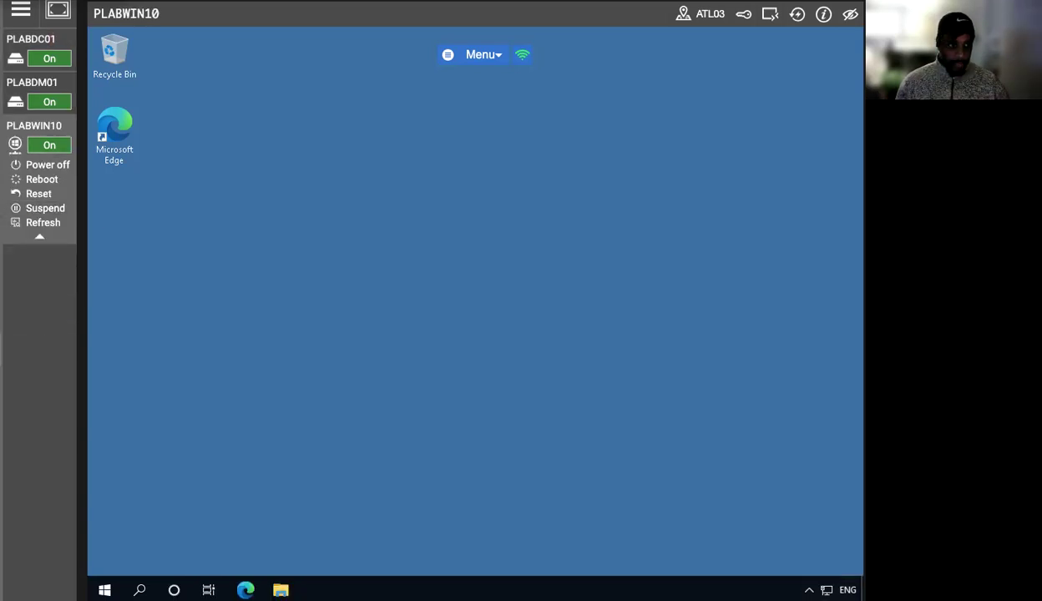
click(279, 588)
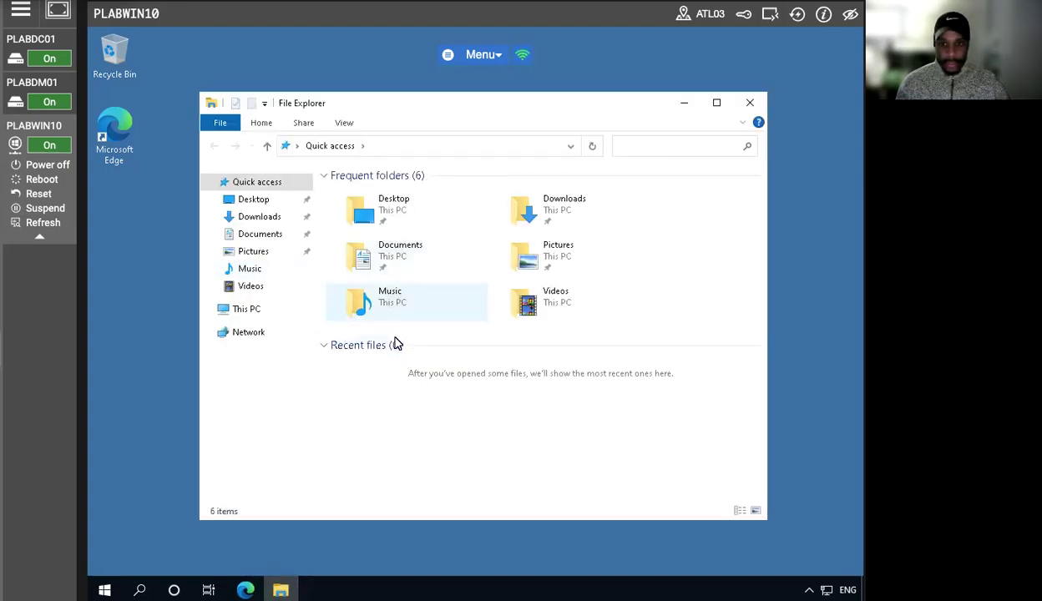
click(256, 309)
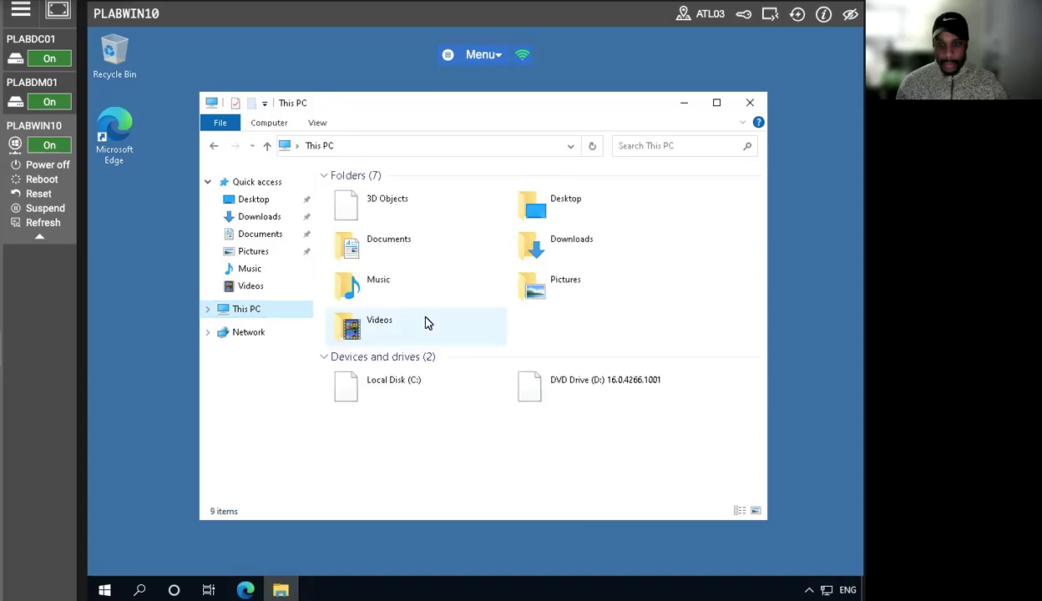
click(433, 372)
double_click(433, 374)
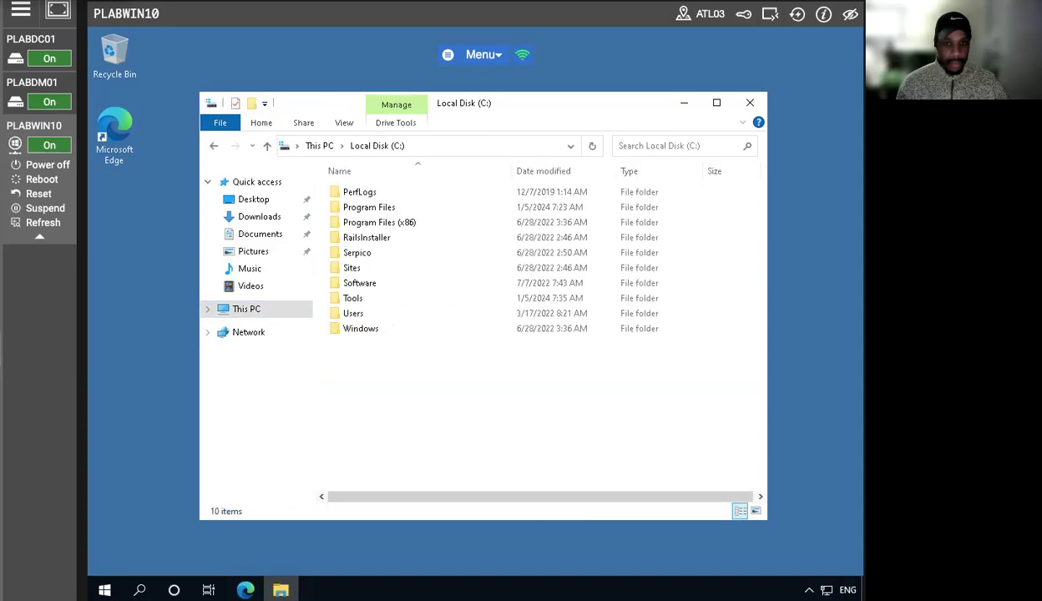
double_click(367, 284)
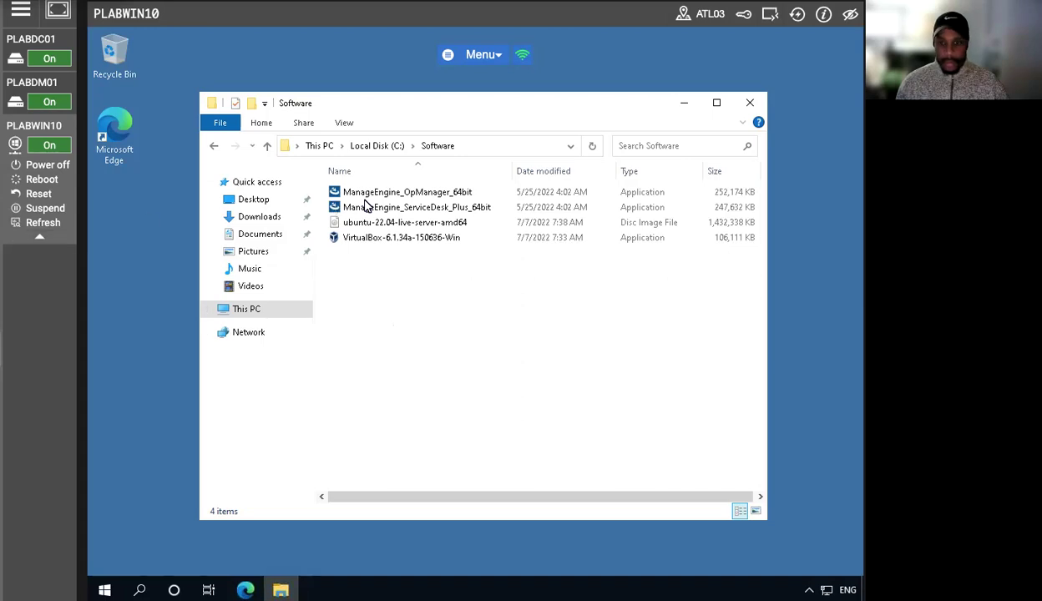
- Launch the ManageEngine_OpManager_64bit installer and dismiss the Longpolling connection notice
click(433, 194)
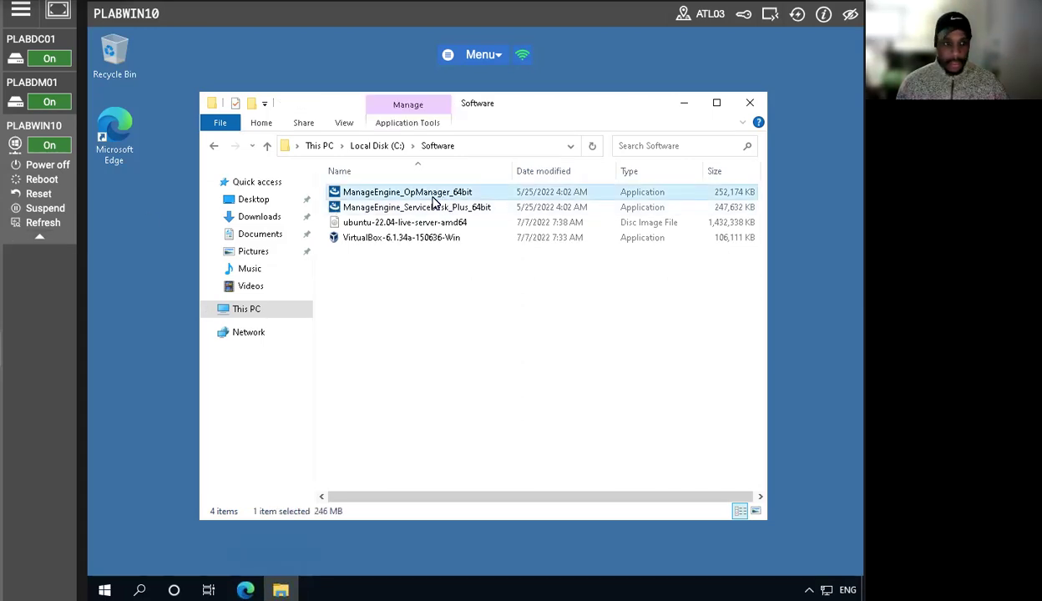
right_click(422, 192)
click(456, 204)
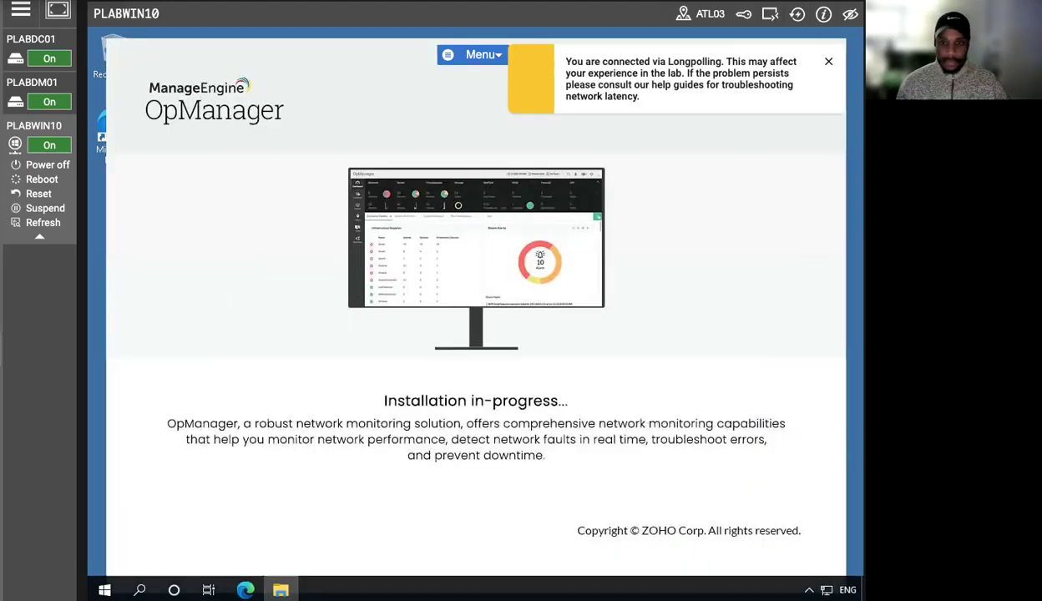
click(829, 65)
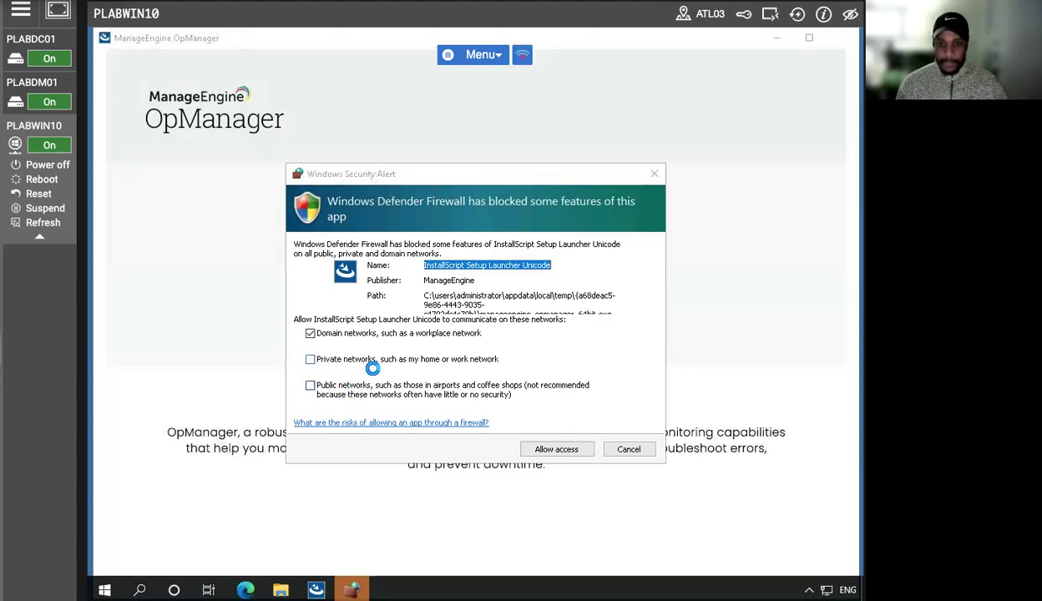
- Allow the setup launcher through Windows Defender Firewall on private and public networks as well as domain networks
click(312, 385)
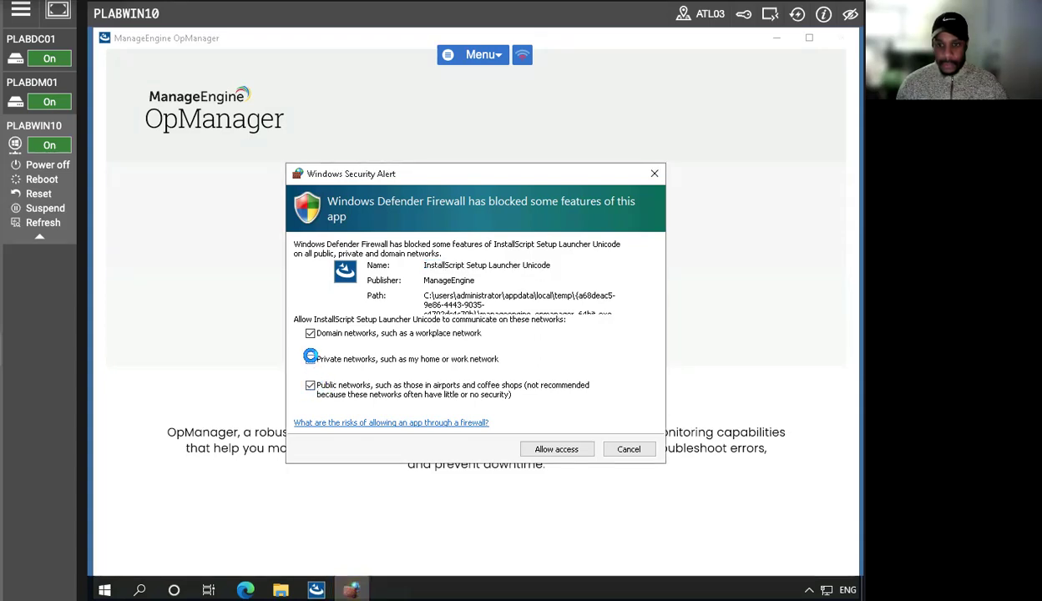
click(303, 359)
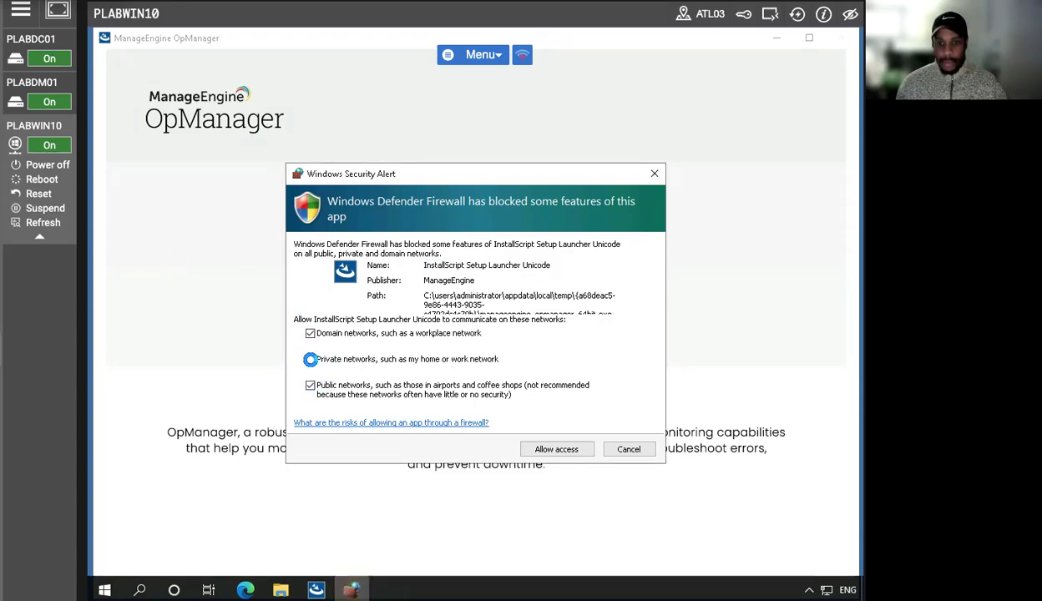
click(560, 448)
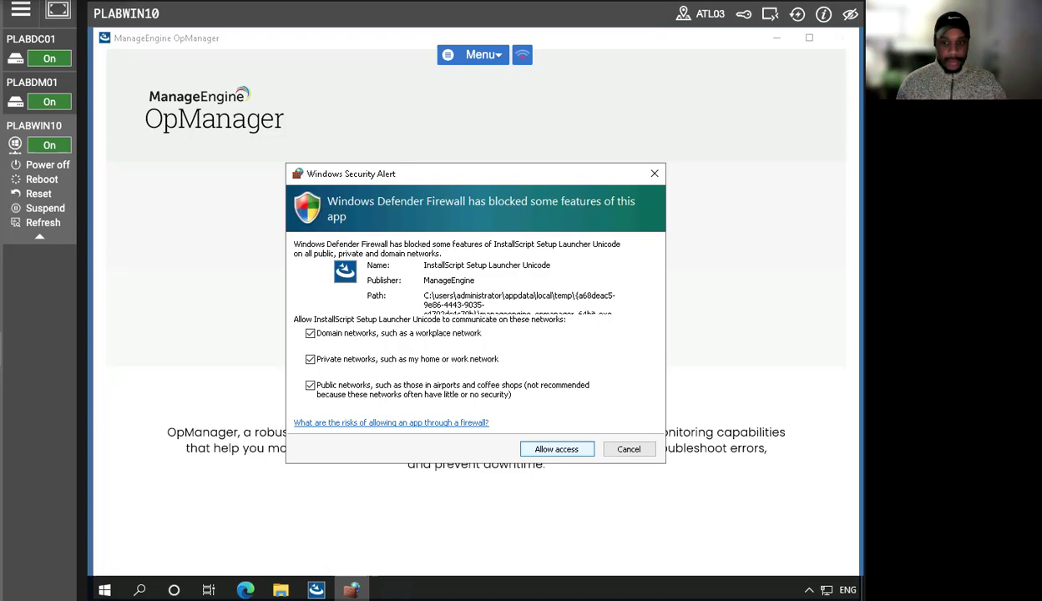
click(565, 448)
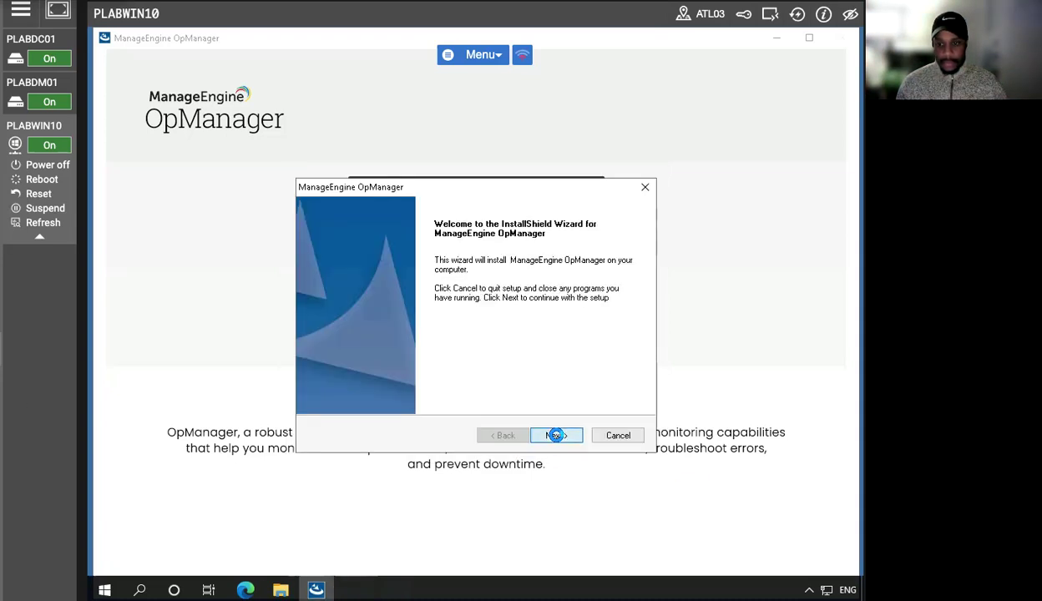
- Accept the OpManager license agreement, keep web server port 8060, and skip the technical support registration in the setup wizard
click(556, 436)
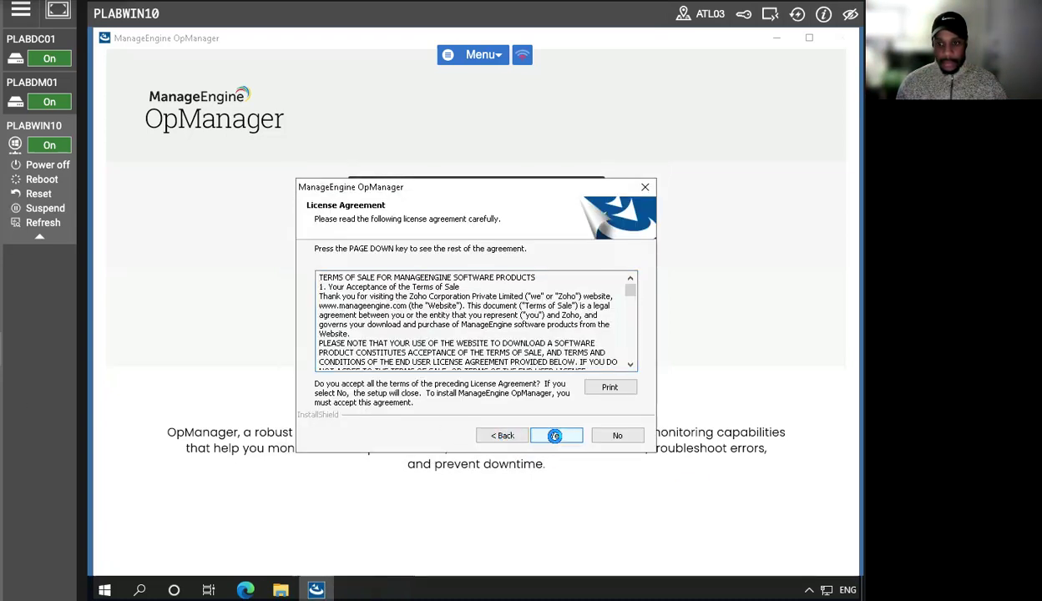
click(556, 435)
click(555, 436)
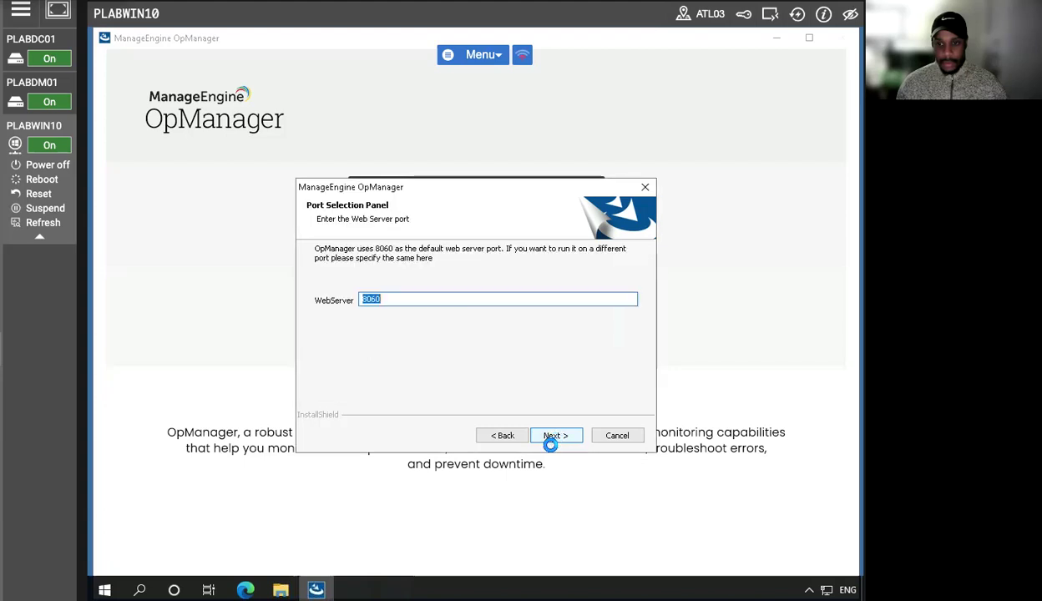
click(555, 436)
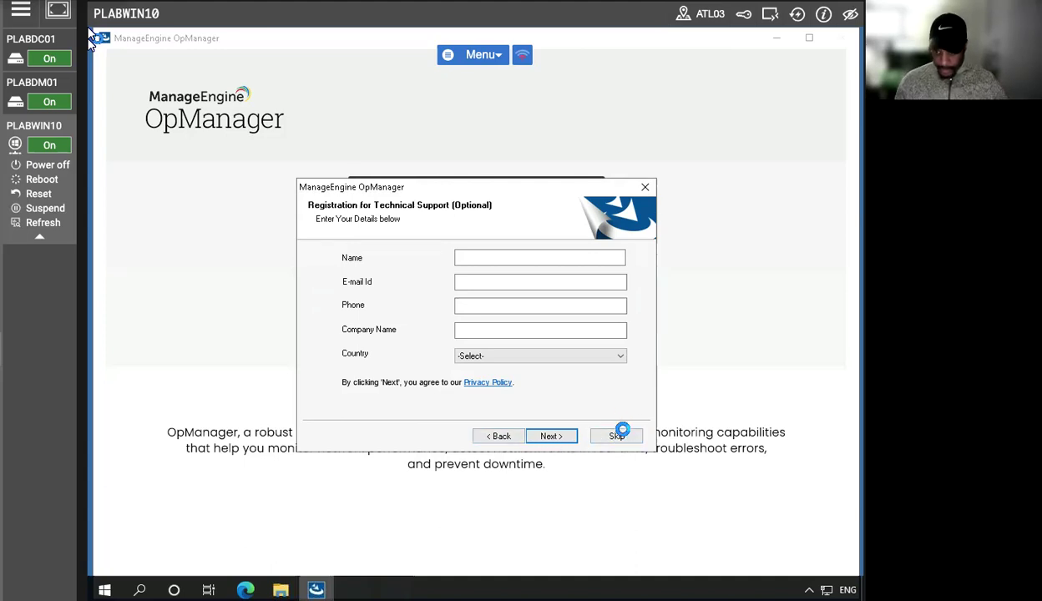
click(616, 436)
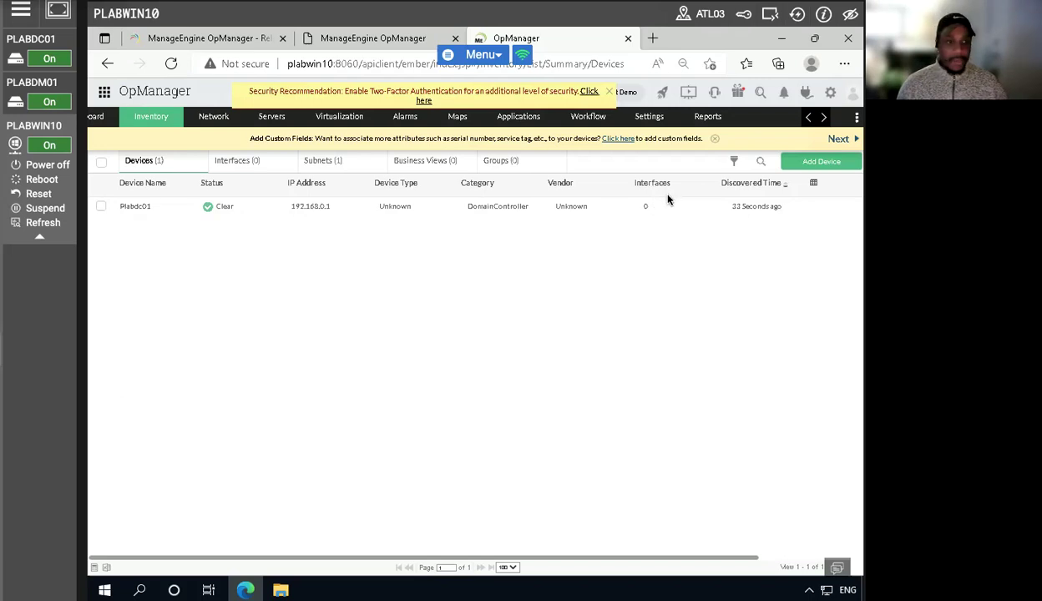
- Start a new Web Alarm notification profile from OpManager's notification profile settings
click(652, 121)
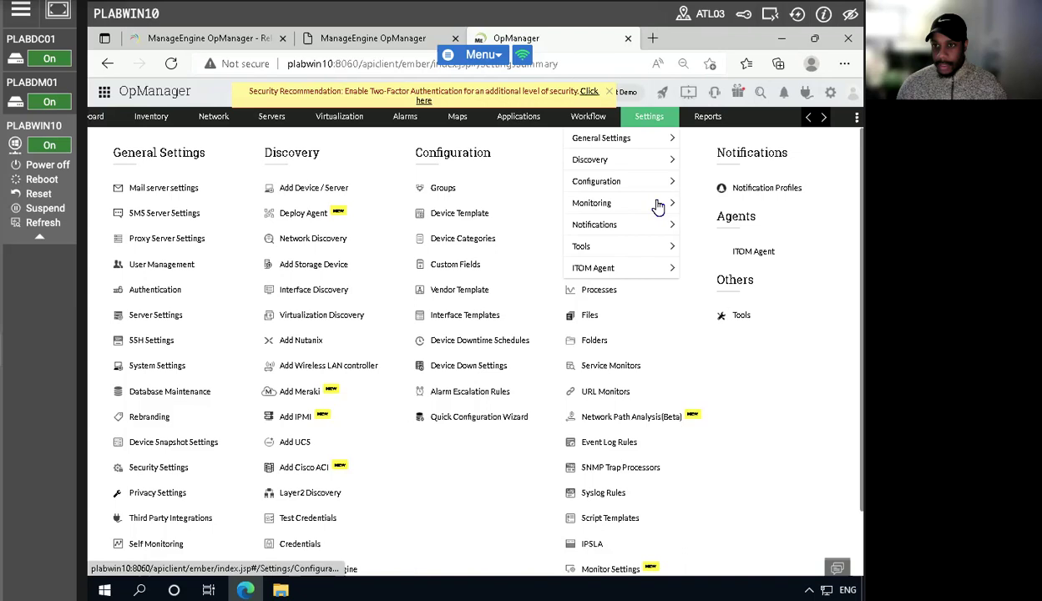
mouse_move(640, 226)
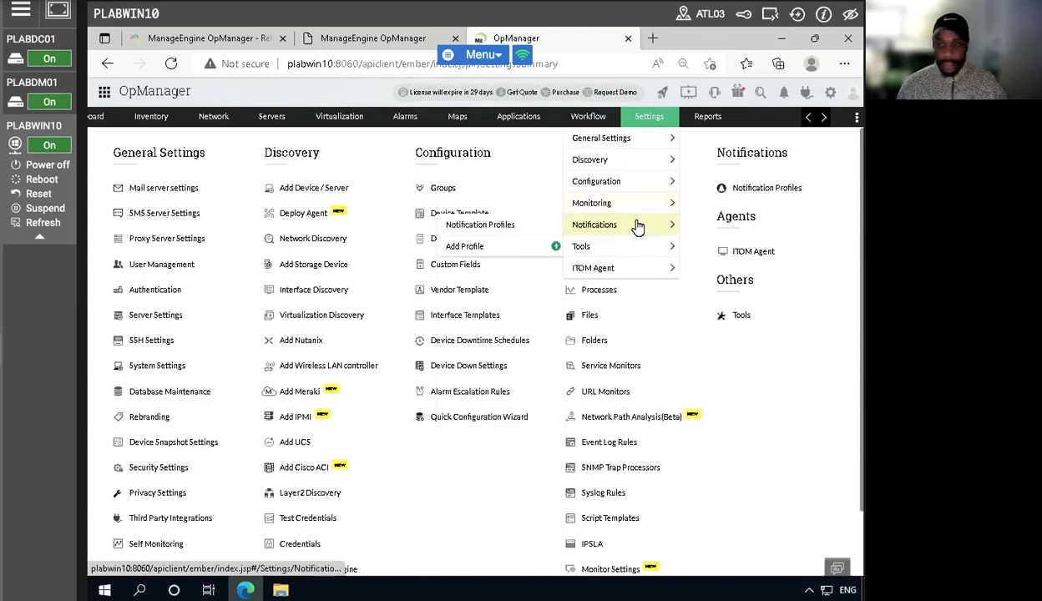
click(472, 226)
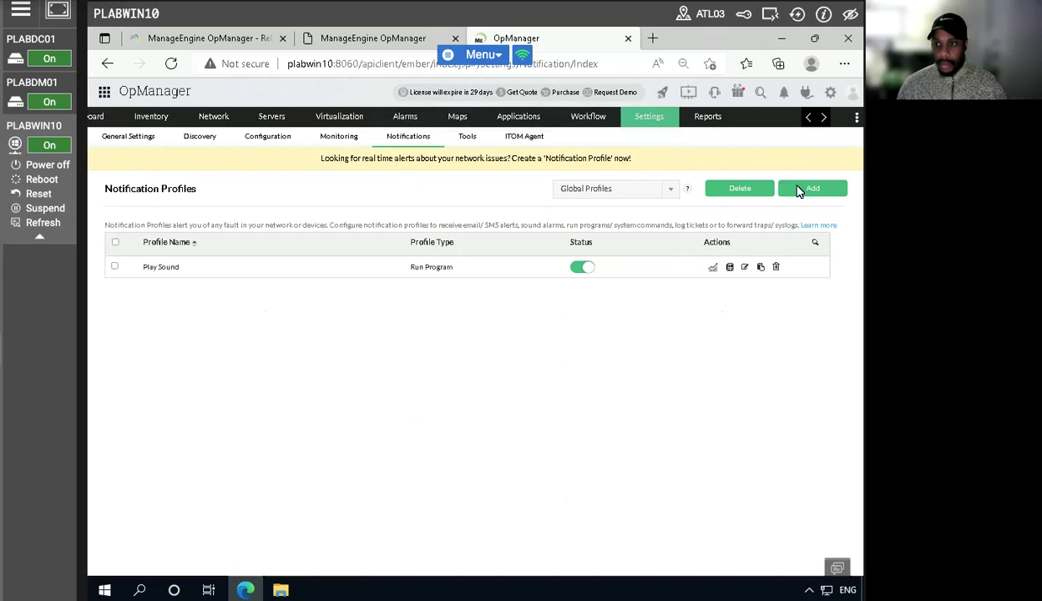
click(793, 190)
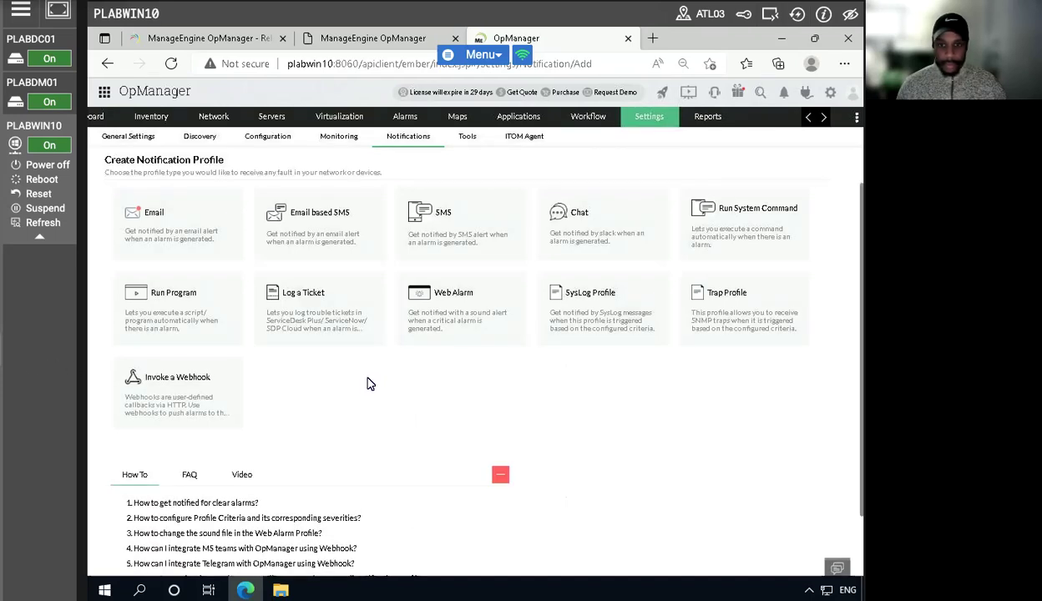
click(452, 295)
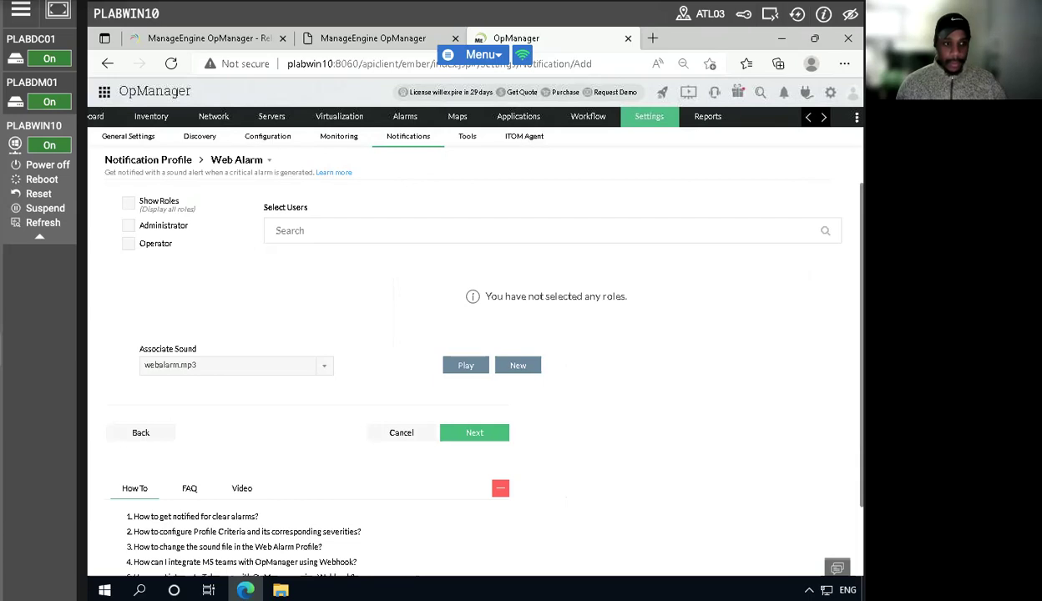
- Associate the web alarm with the Administrator role, select all roles and users, and continue with the webalarm.mp3 sound
click(127, 227)
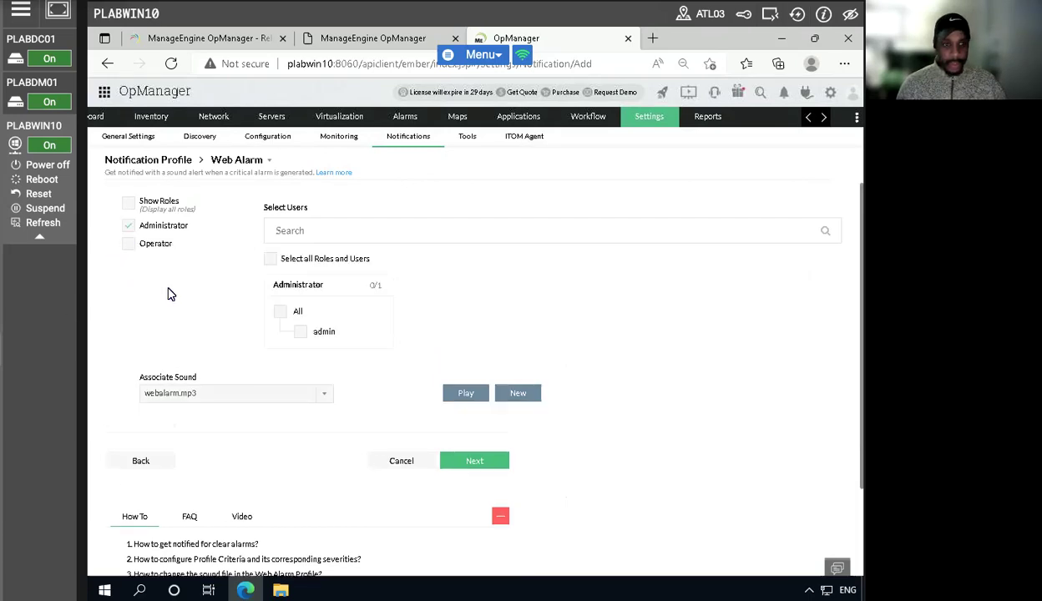
click(281, 311)
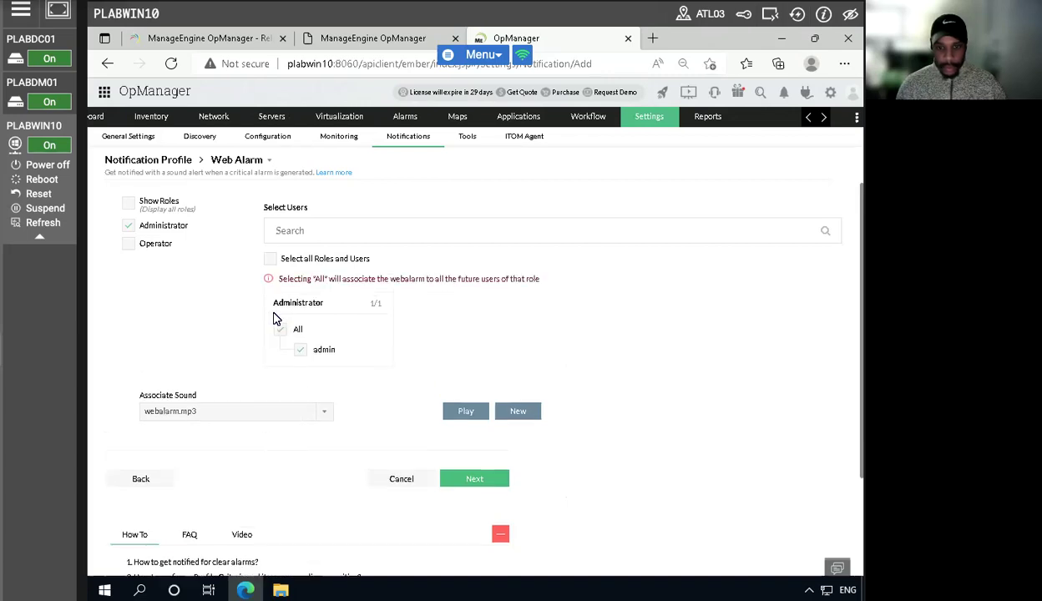
click(271, 260)
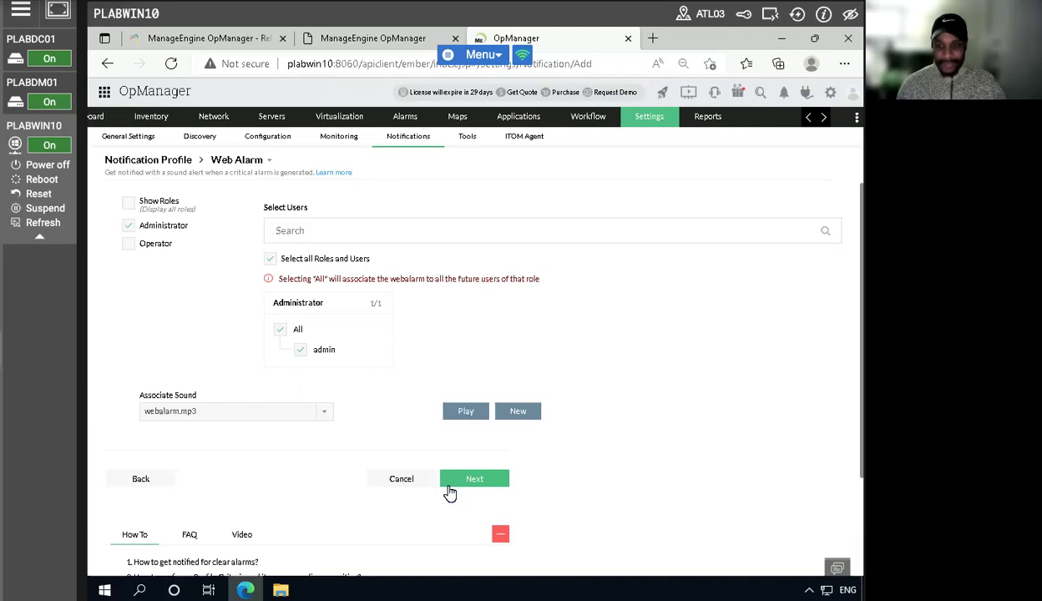
click(474, 478)
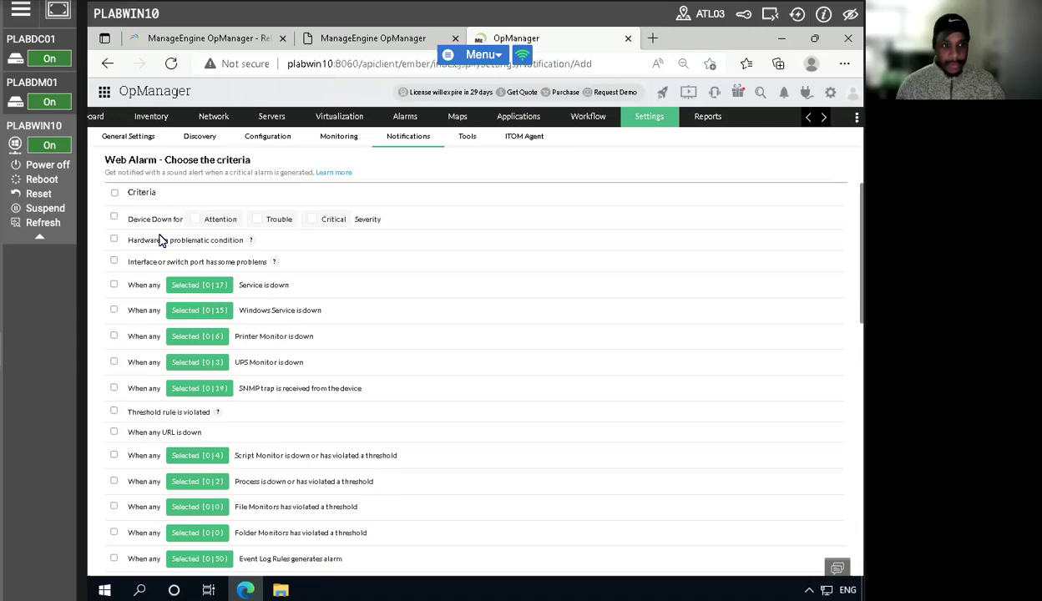
- Set the web alarm criteria to Device Down for Attention, Trouble and Critical severity plus threshold rule violations, and continue
click(114, 219)
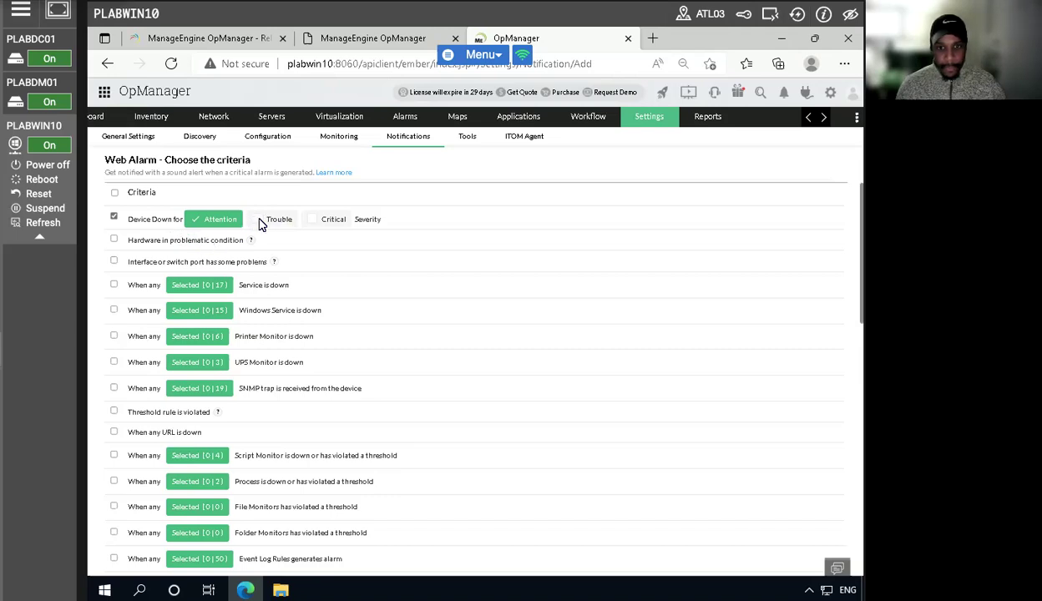
click(314, 221)
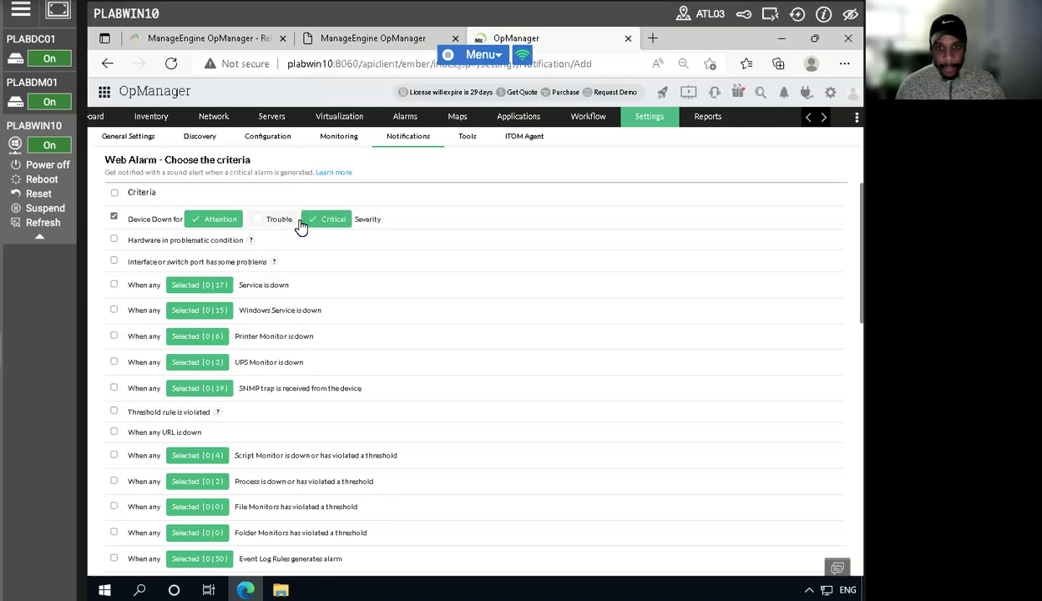
click(258, 222)
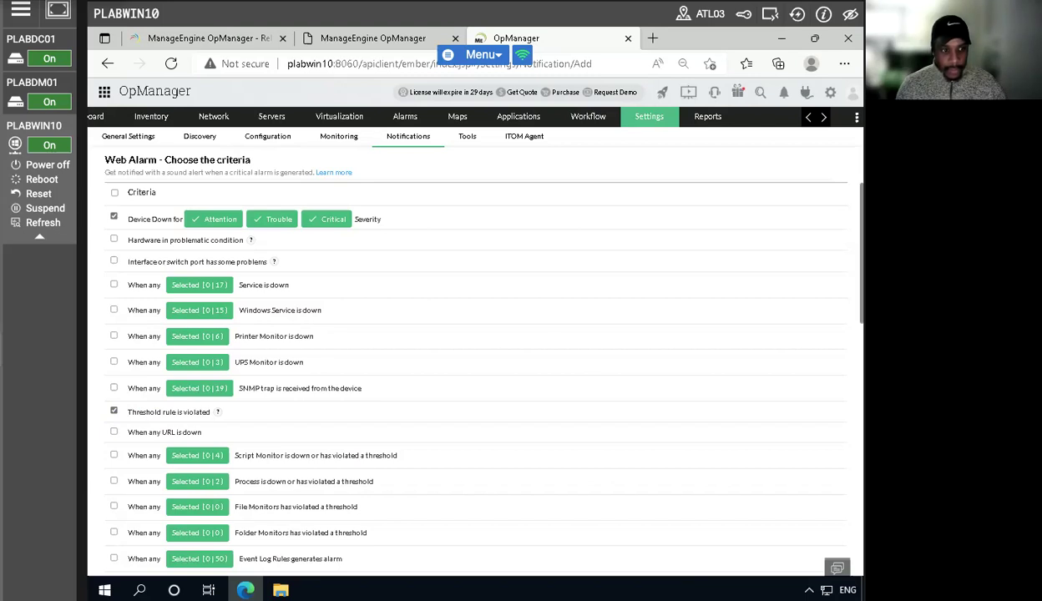
scroll(355, 453, down, 8)
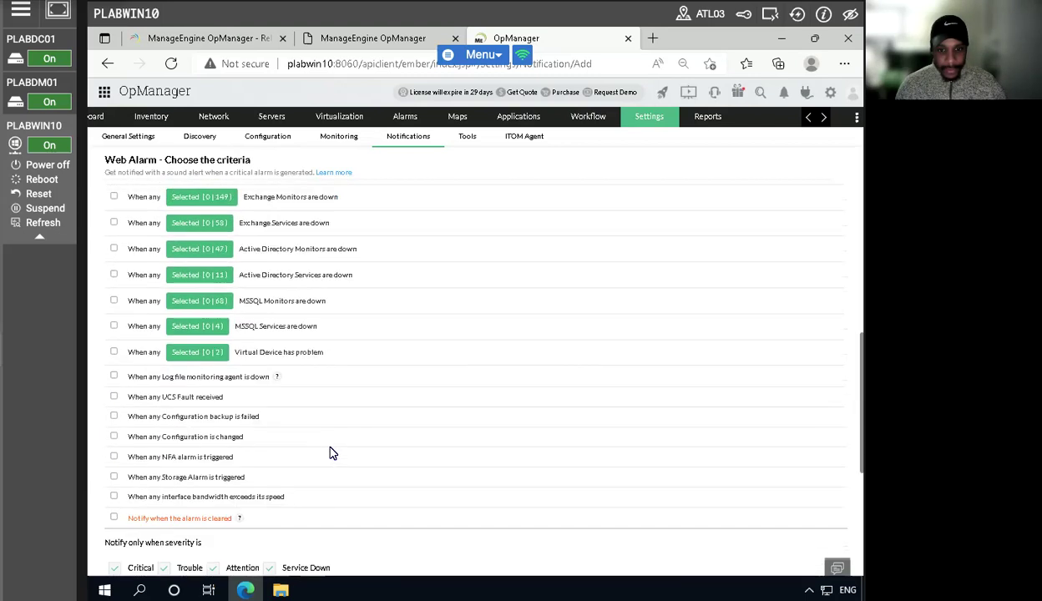
scroll(354, 452, down, 3)
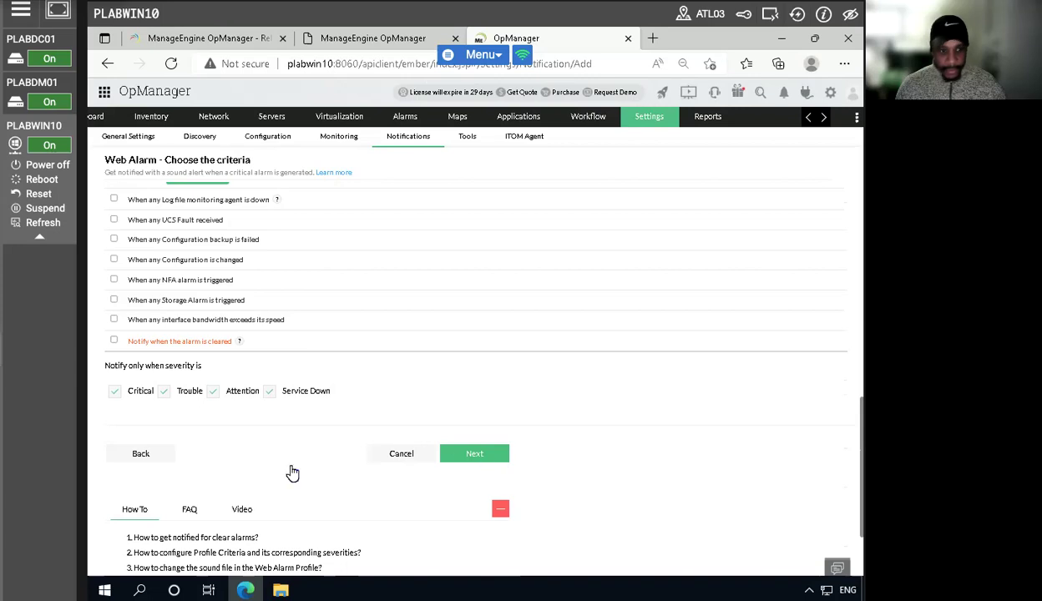
click(446, 451)
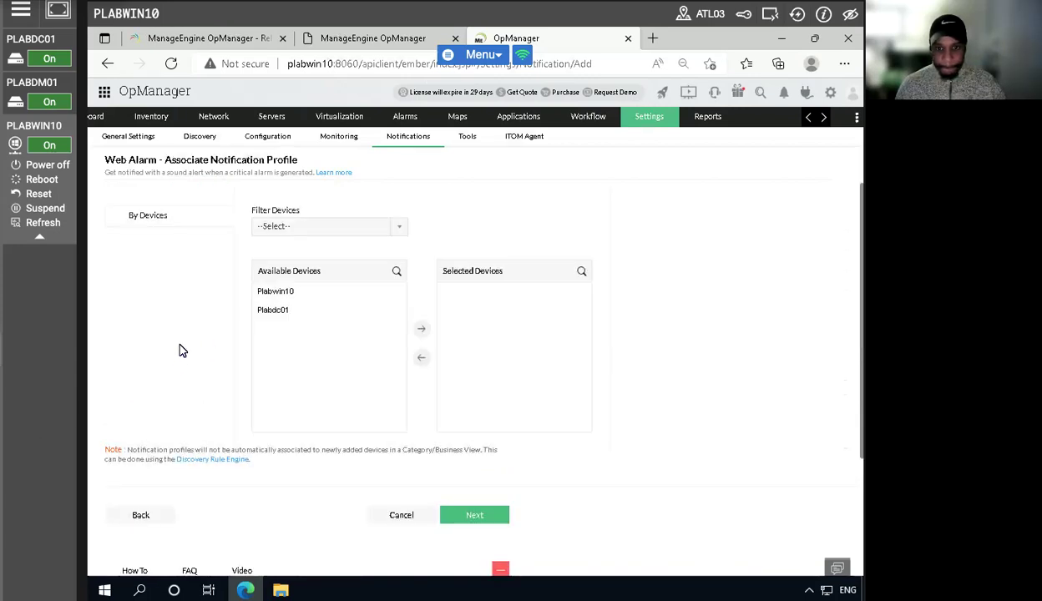
- Associate the devices Plabdc01 and Plabwin10 with the notification profile and continue to the time window settings
click(280, 313)
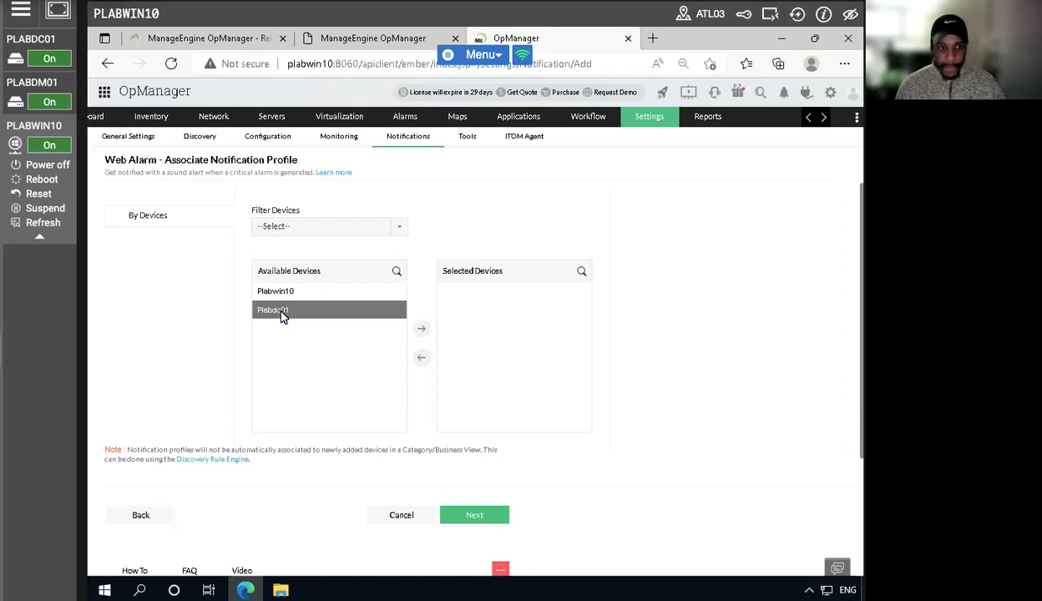
click(424, 331)
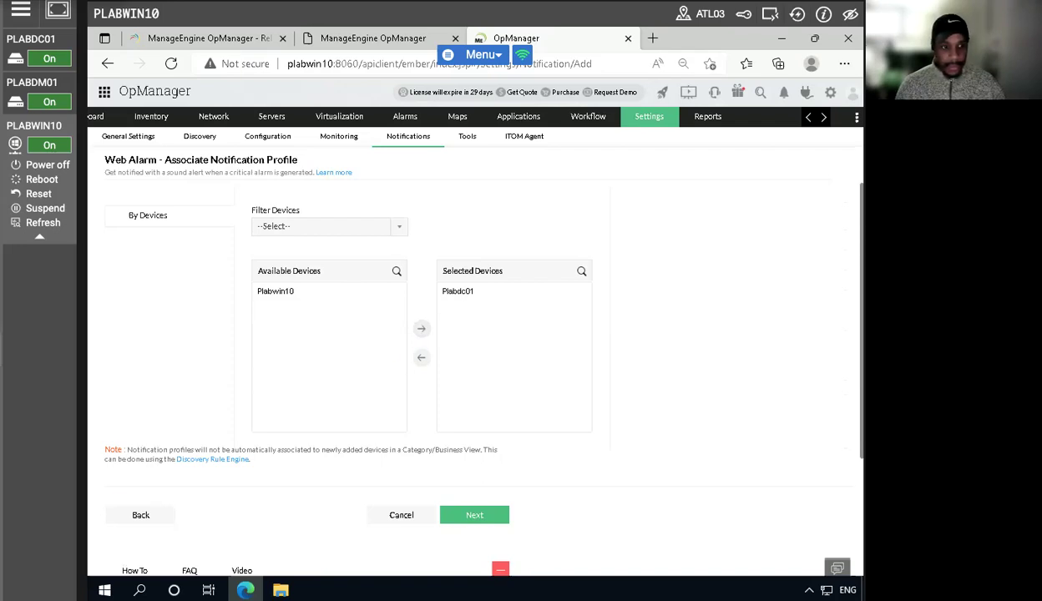
click(286, 292)
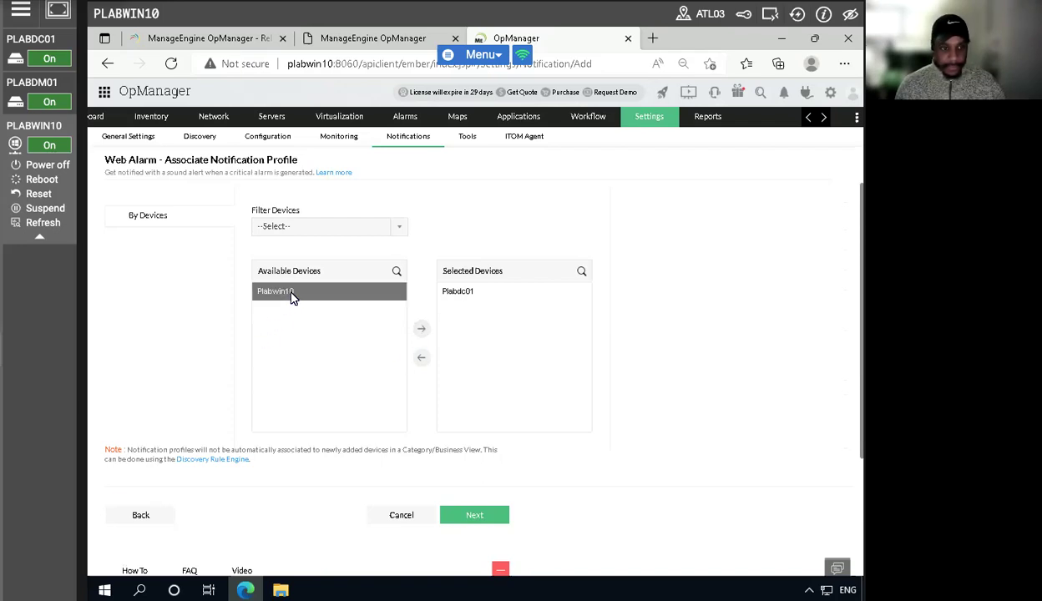
click(421, 330)
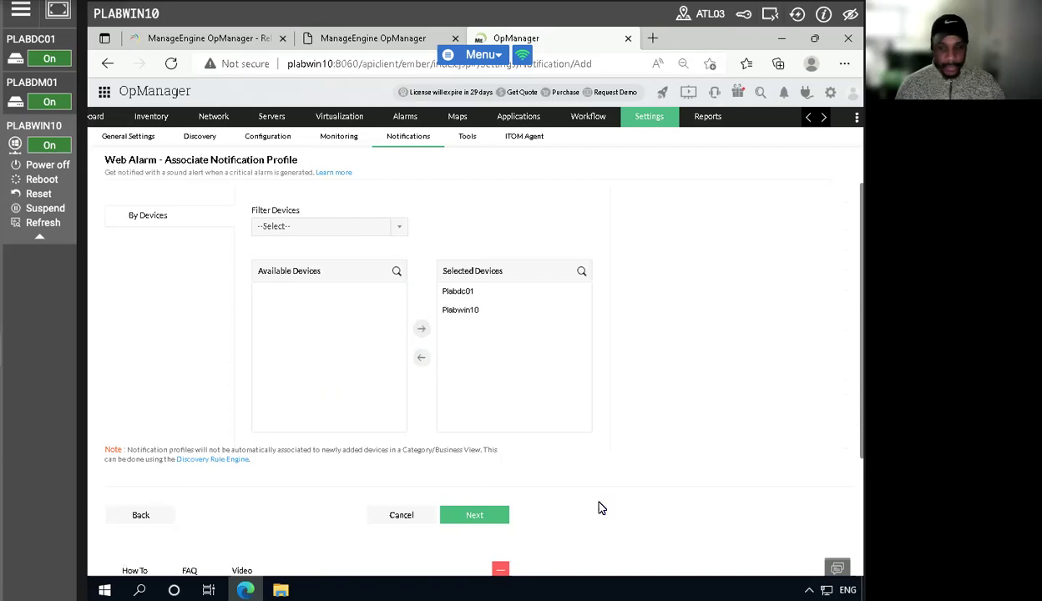
click(476, 515)
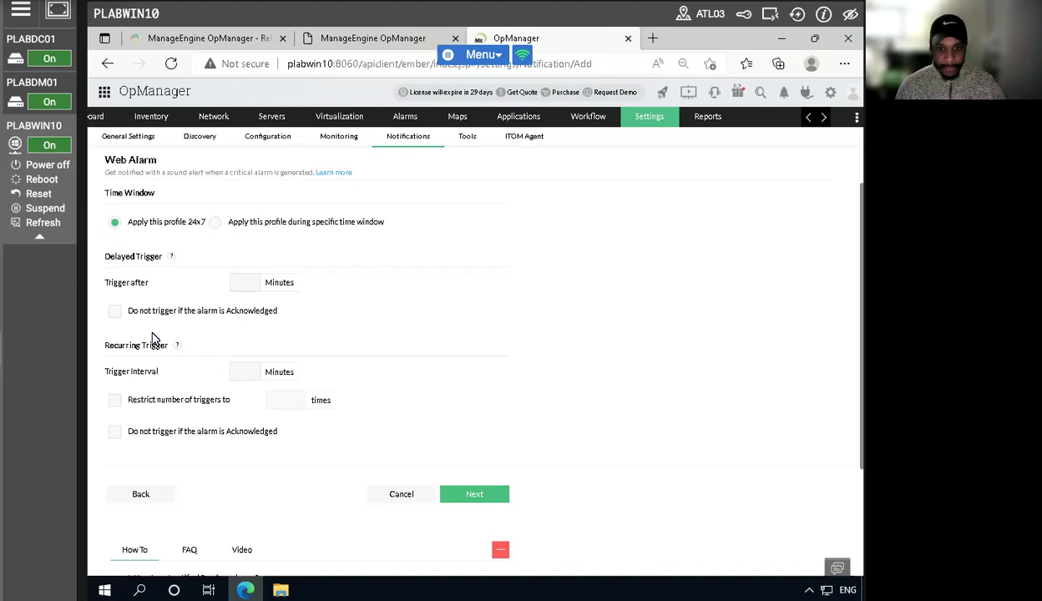
- Set the delayed trigger and the recurring trigger interval to 1 minute each, and save the profile as notificationstest
text(1)
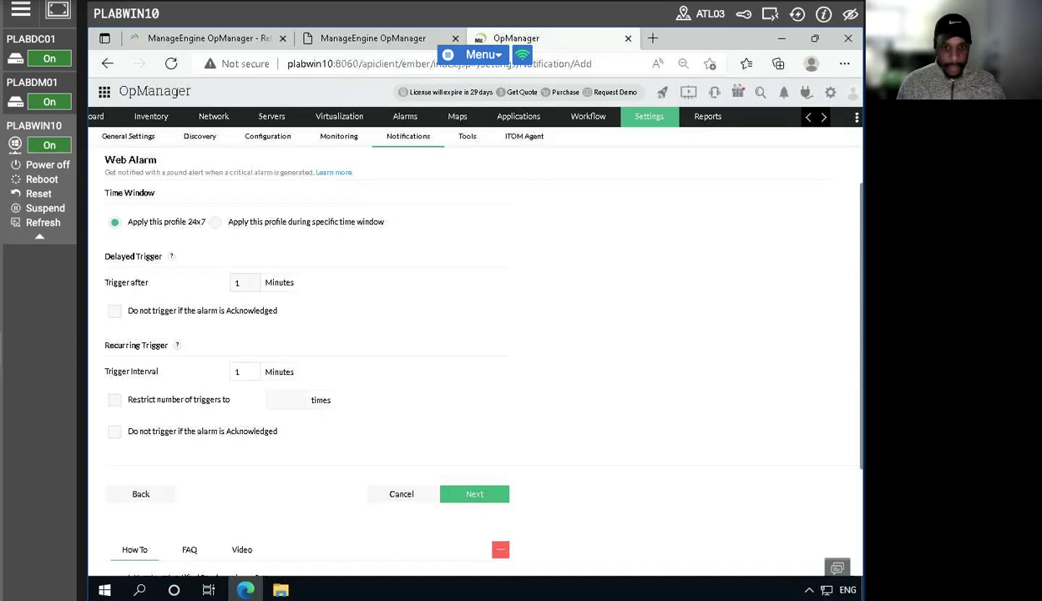
click(241, 372)
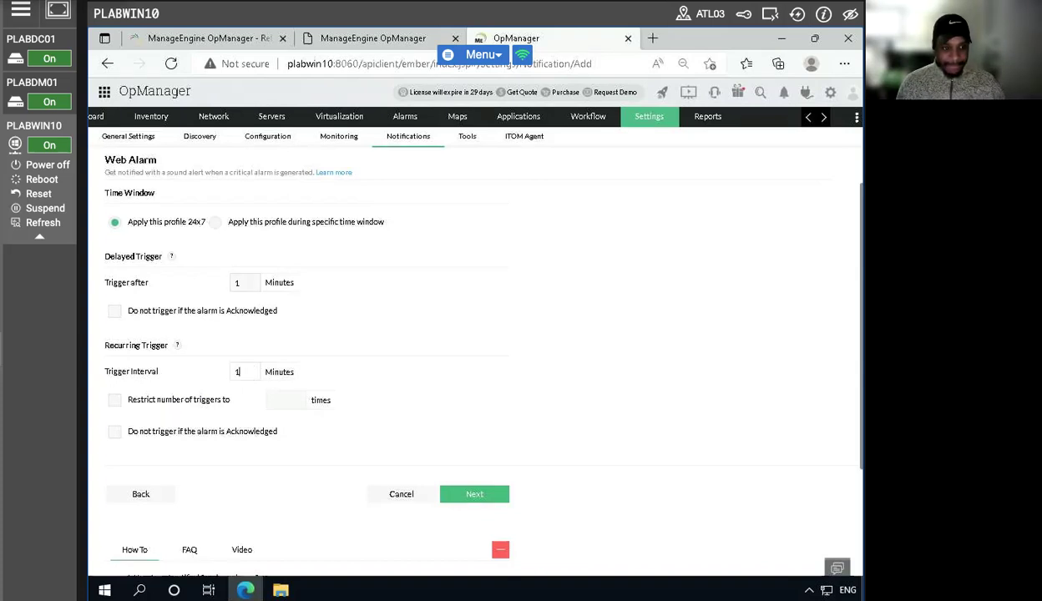
click(470, 496)
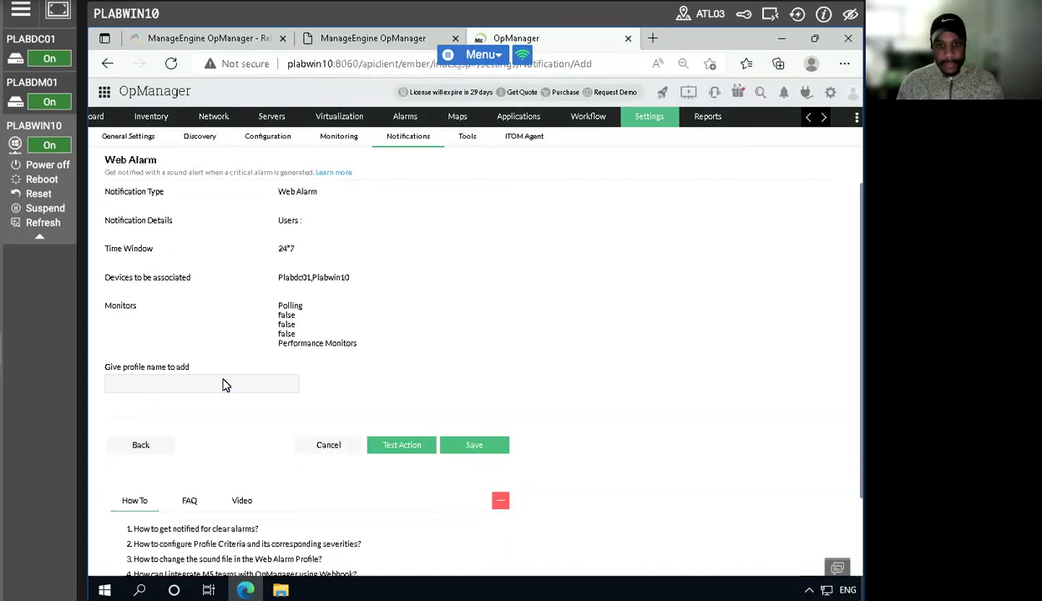
click(187, 385)
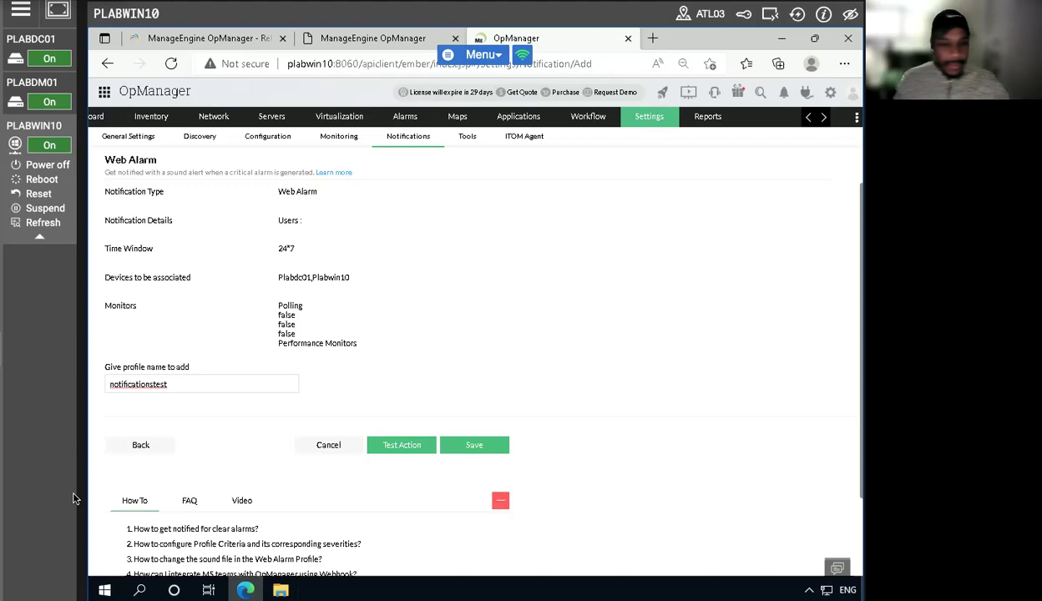
click(474, 448)
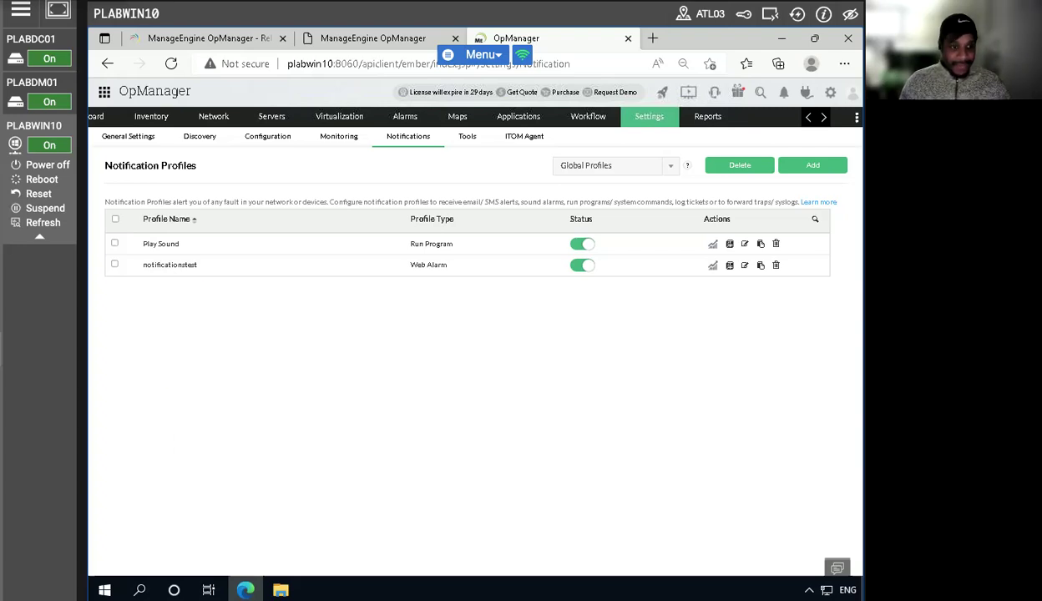
- Power off the PLABDC01 and PLABDM01 lab machines
mouse_move(45, 44)
click(39, 77)
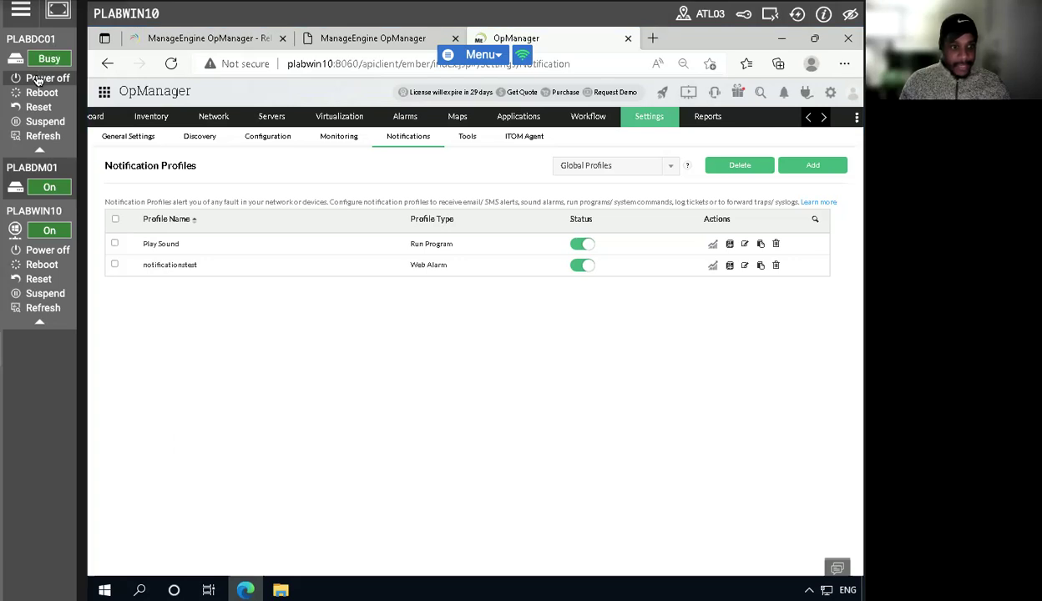
click(39, 122)
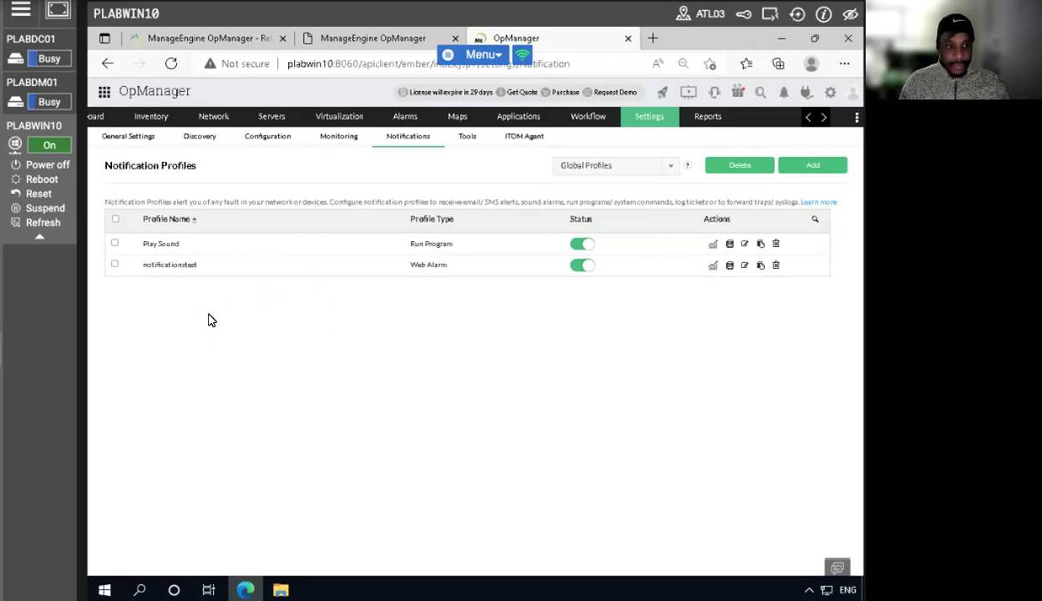
click(797, 15)
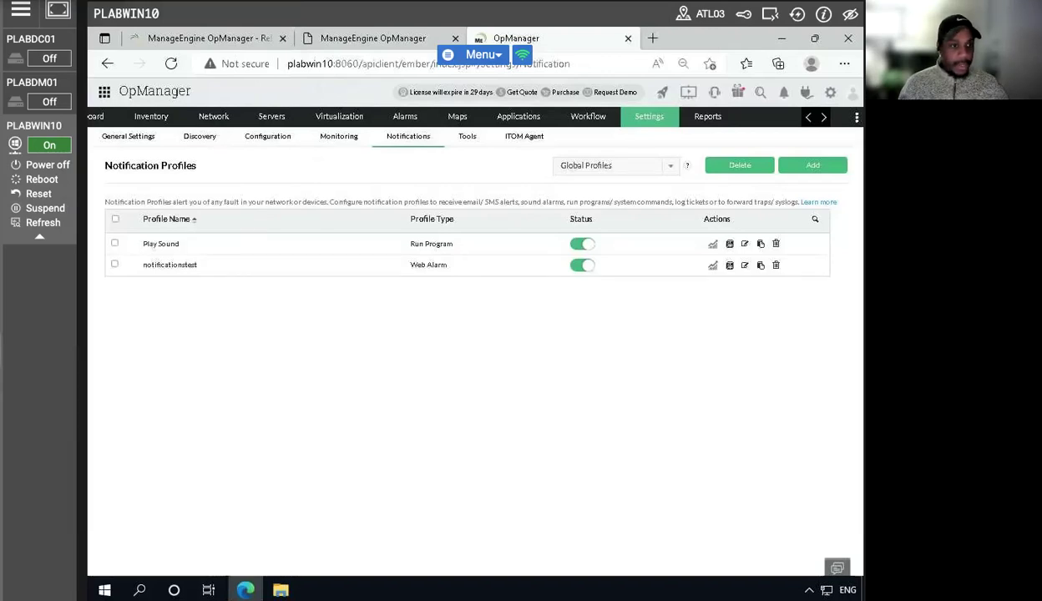
- Check the device status in a refreshed OpManager inventory and open the summary of Plabdc01
click(146, 119)
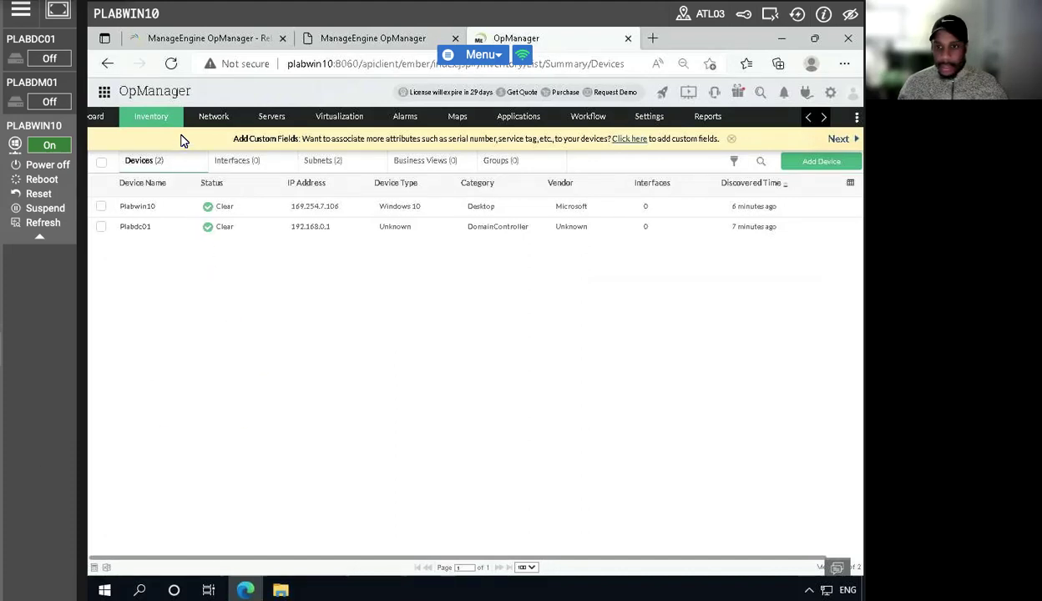
click(170, 63)
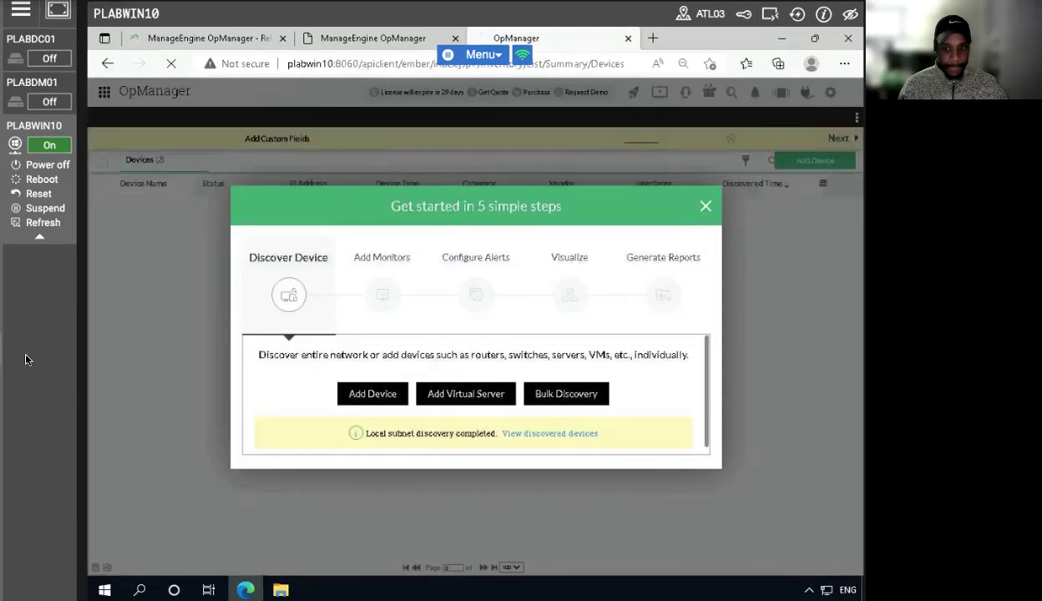
click(706, 207)
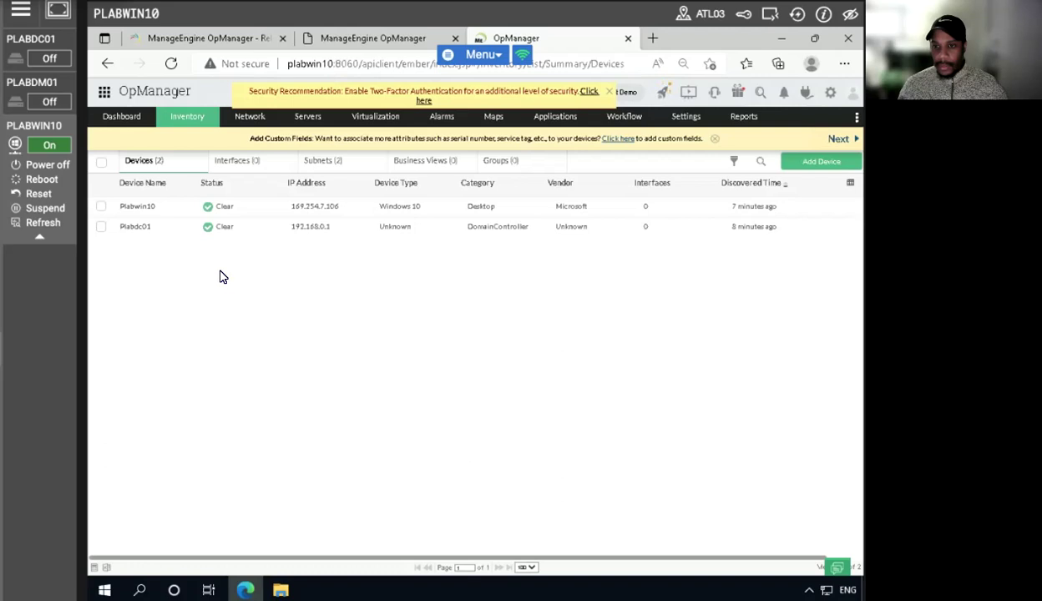
click(171, 63)
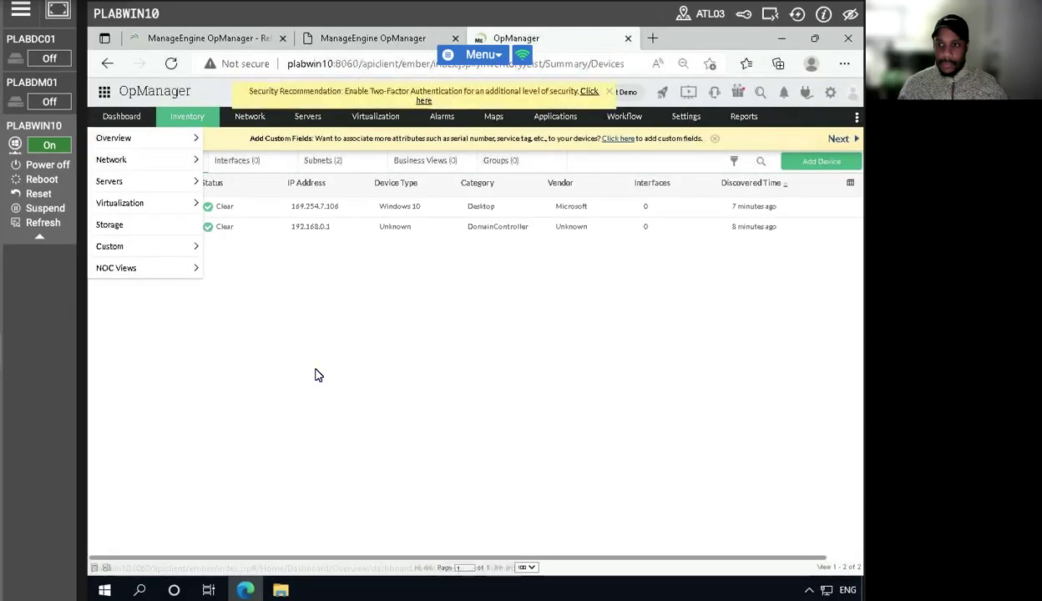
click(175, 67)
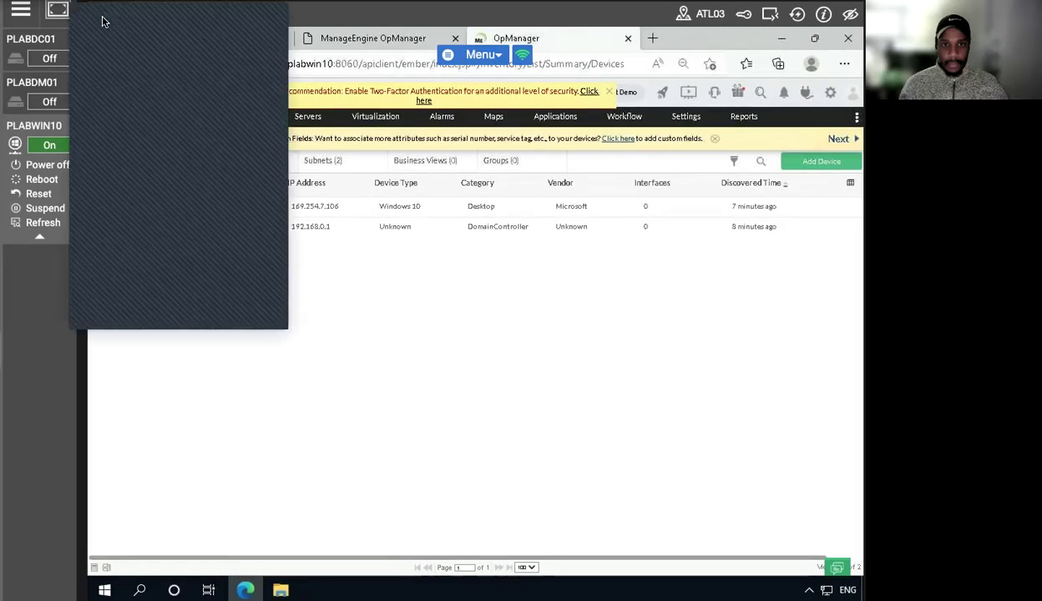
mouse_move(121, 116)
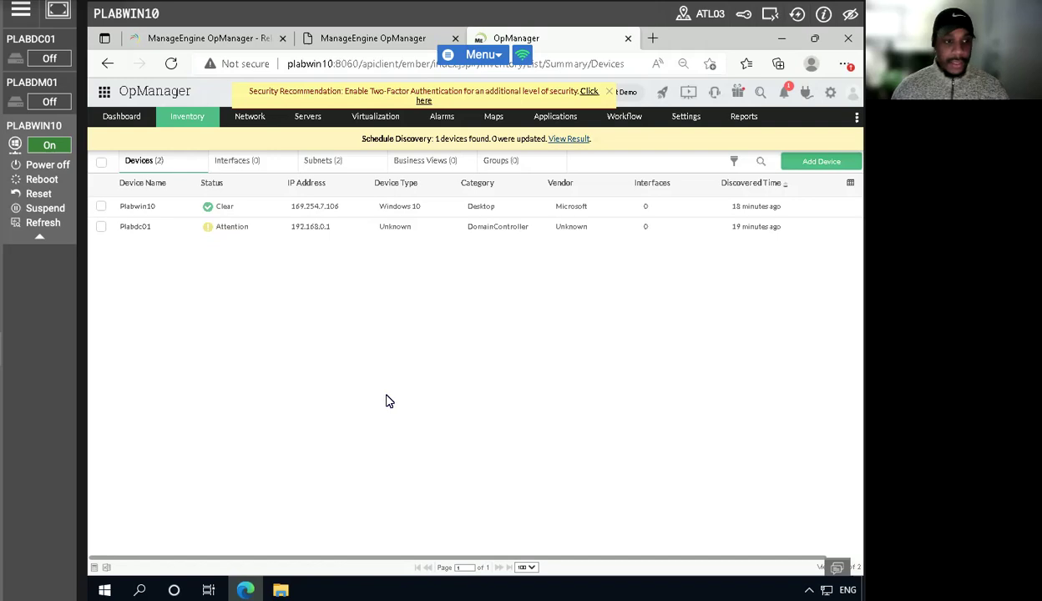
click(227, 228)
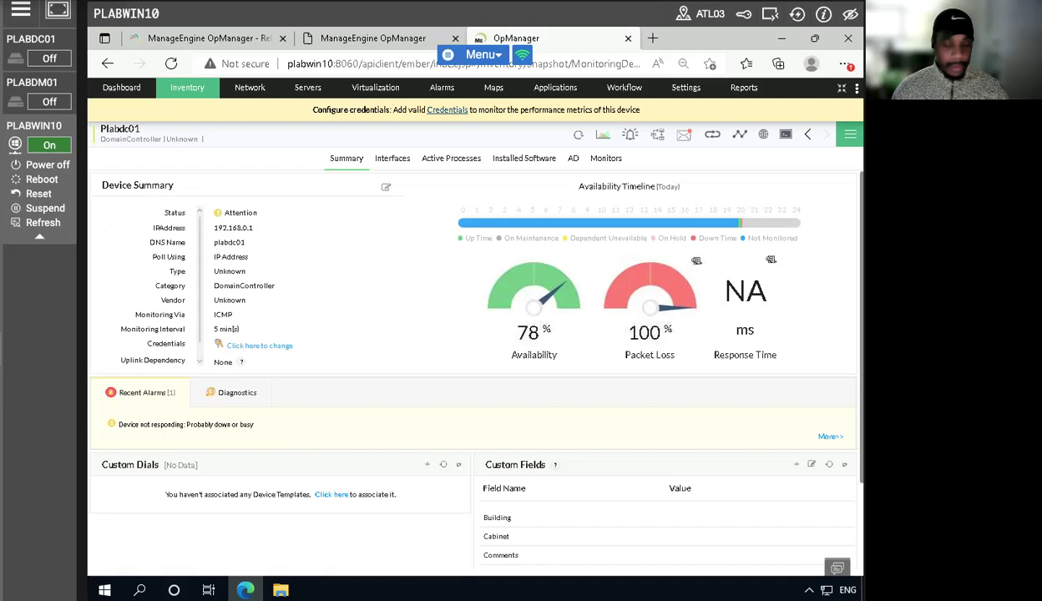
- Power the PLABDM01 and PLABDC01 lab machines back on
mouse_move(39, 140)
click(38, 122)
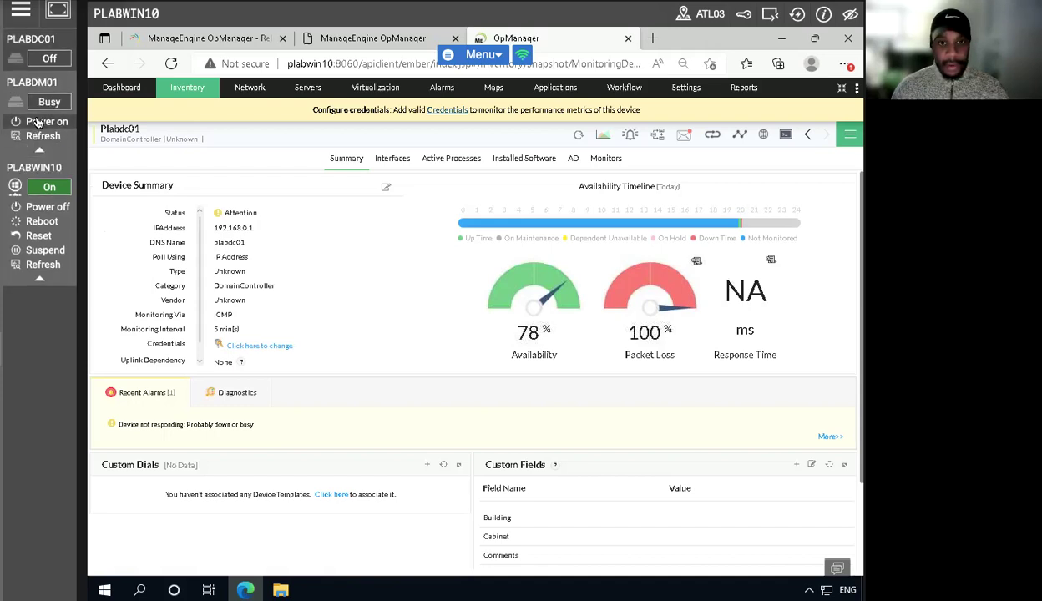
click(30, 77)
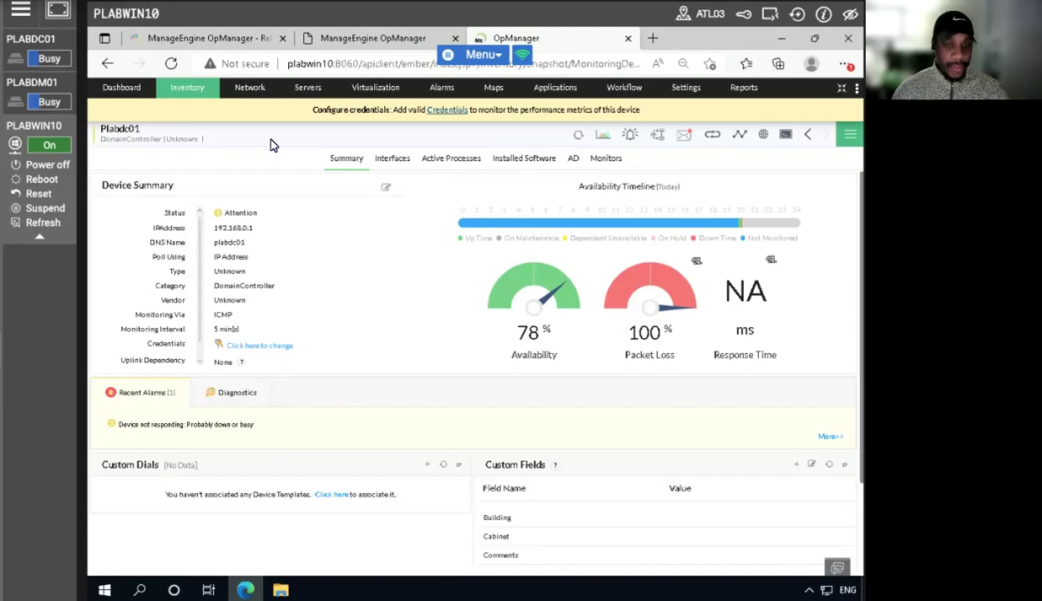
- Return to the OpManager device inventory and refresh it to recheck the status of Plabdc01
click(188, 91)
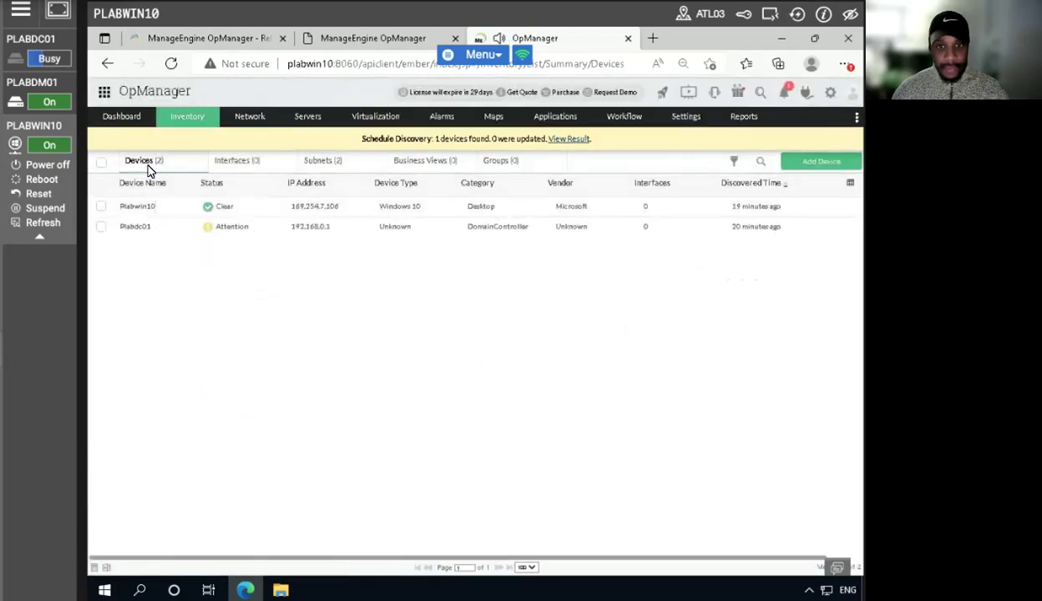
click(171, 64)
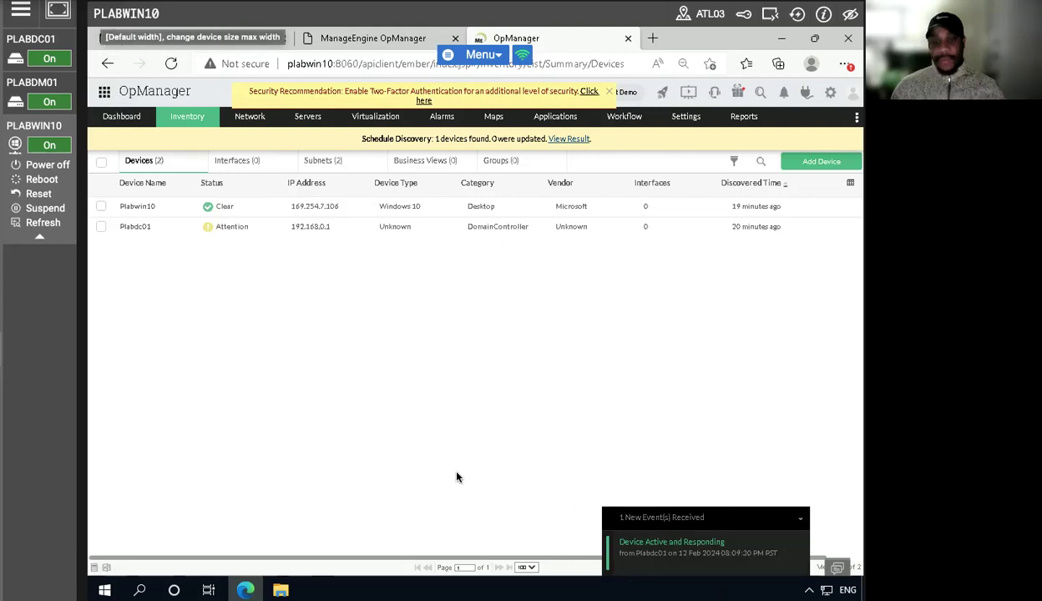
click(172, 65)
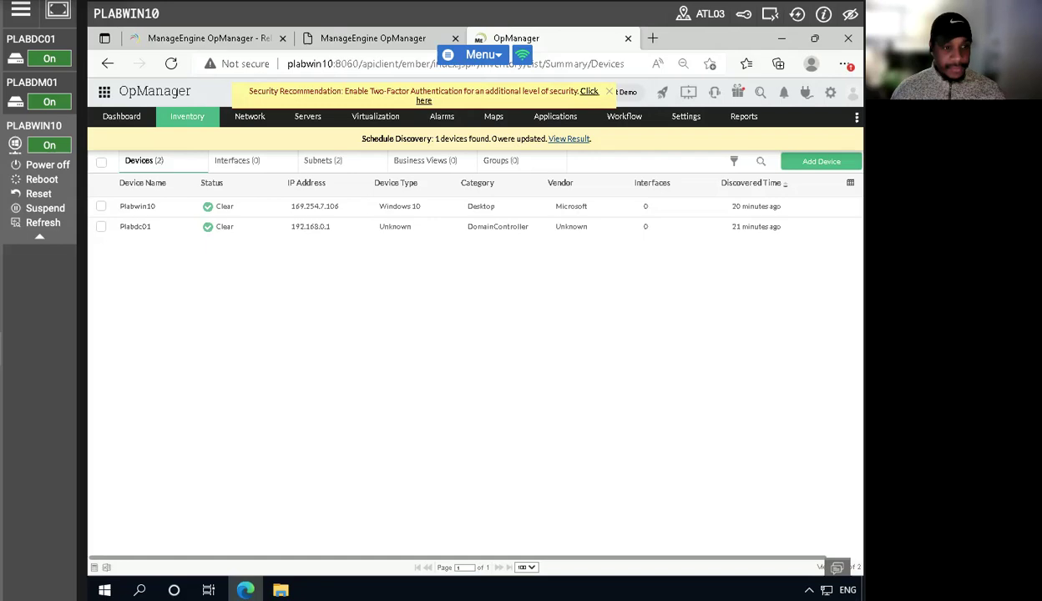
- Minimize the browser and open the Software folder on Local Disk (C:) in File Explorer
click(782, 39)
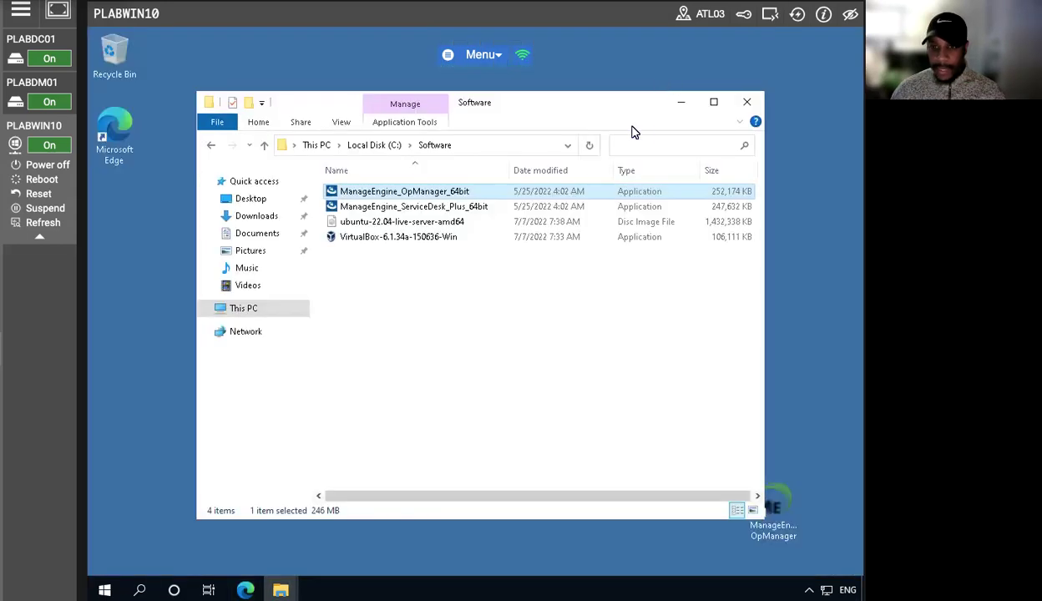
click(242, 307)
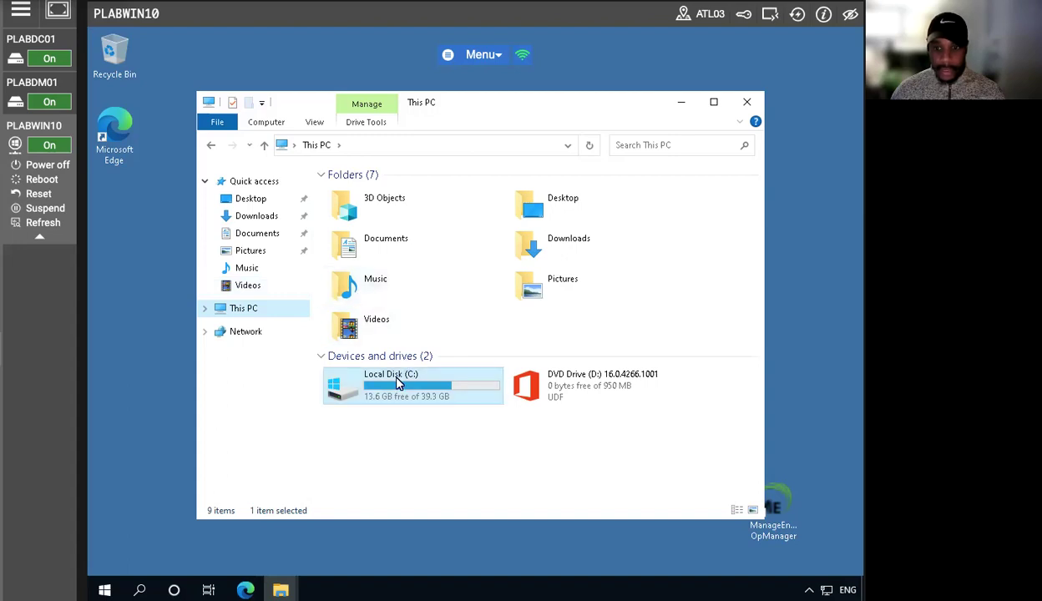
double_click(380, 380)
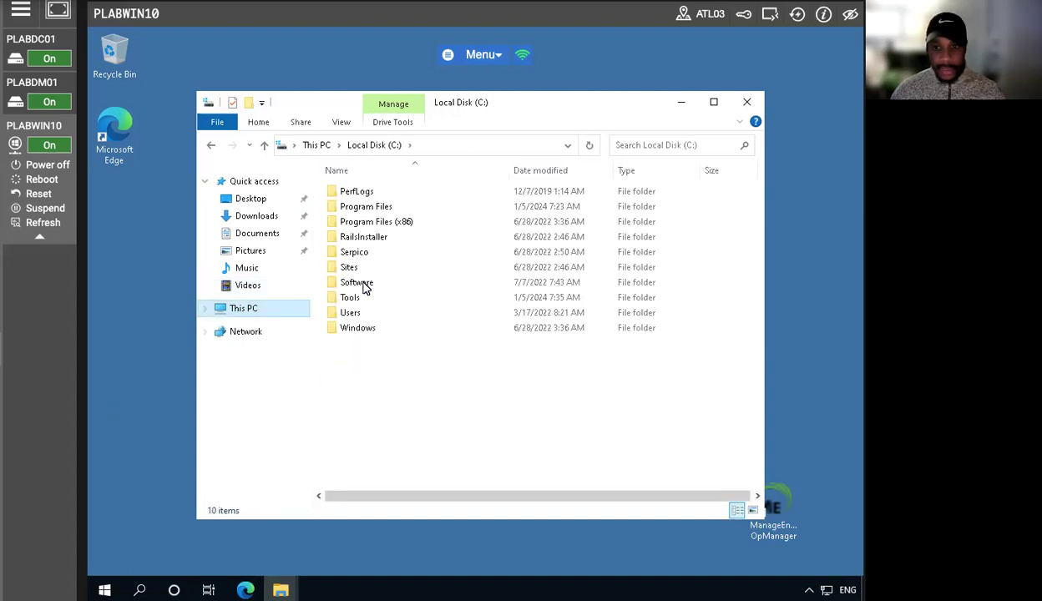
double_click(357, 283)
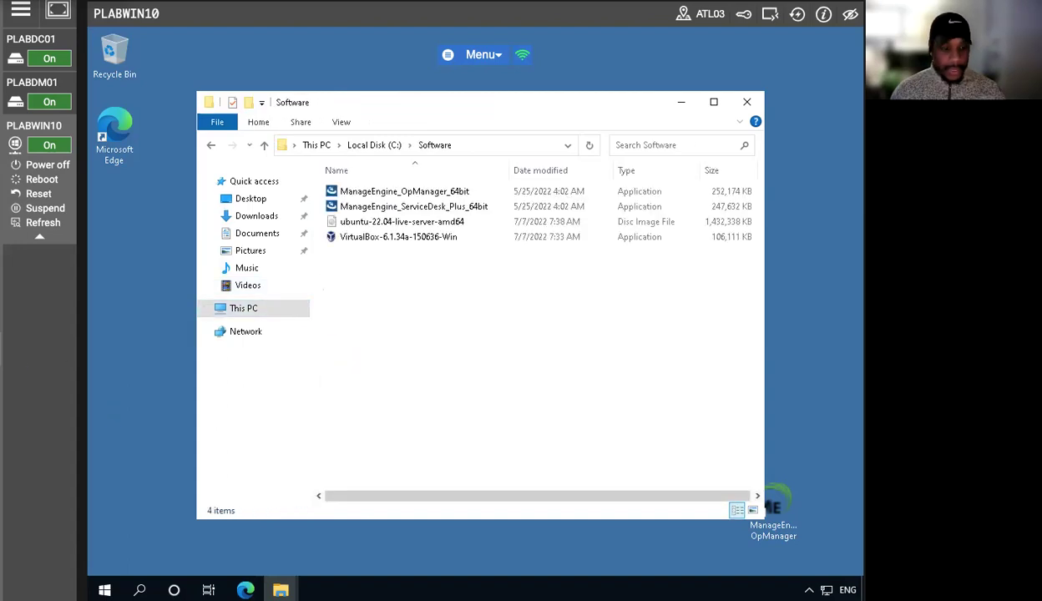
- Launch the ManageEngine_ServiceDesk_Plus_64bit installer and choose the Standard Edition
click(375, 208)
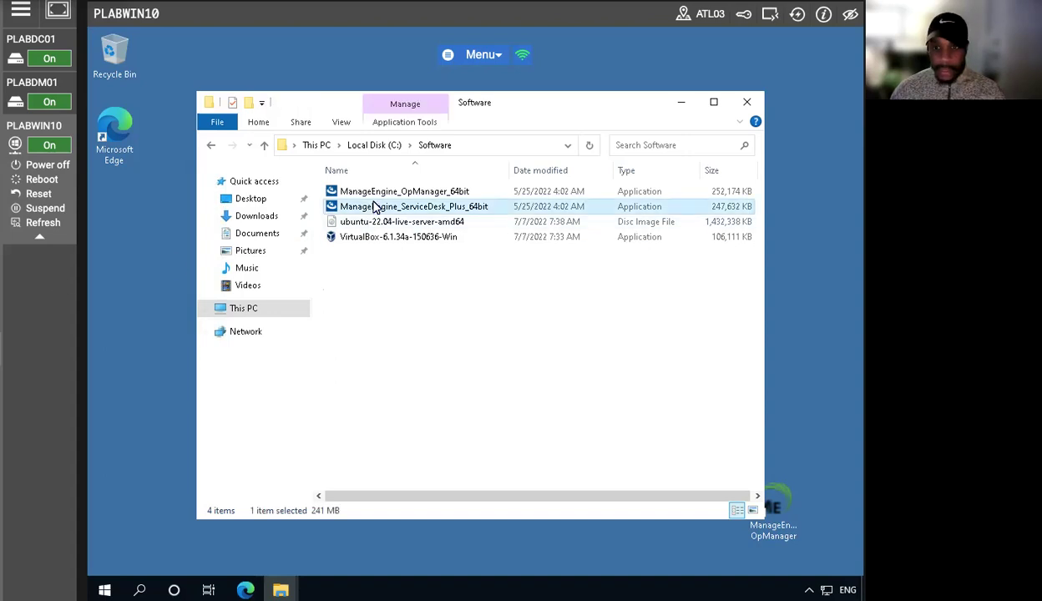
double_click(372, 210)
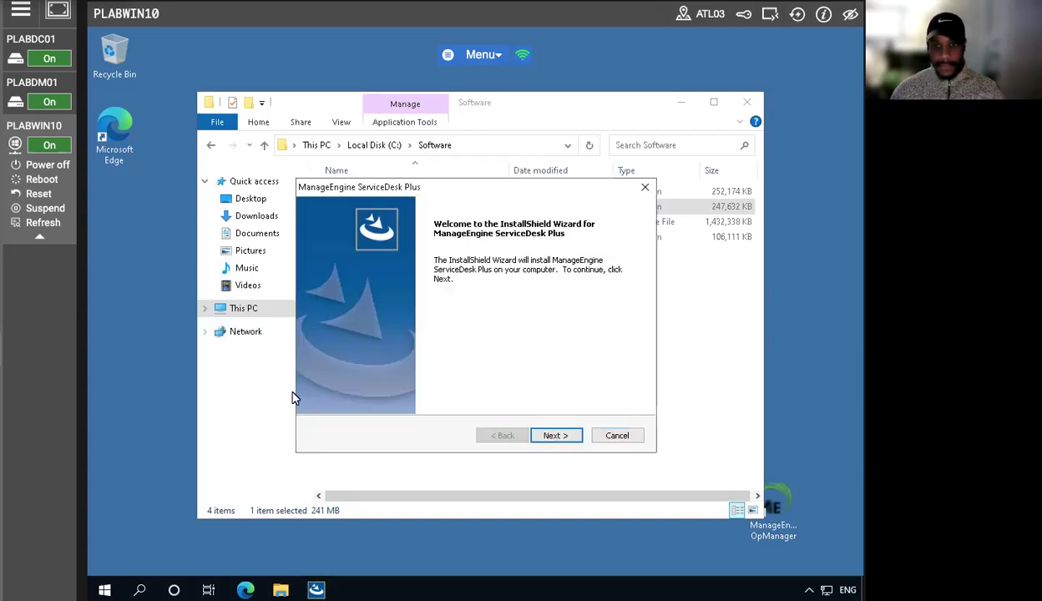
click(549, 440)
click(554, 436)
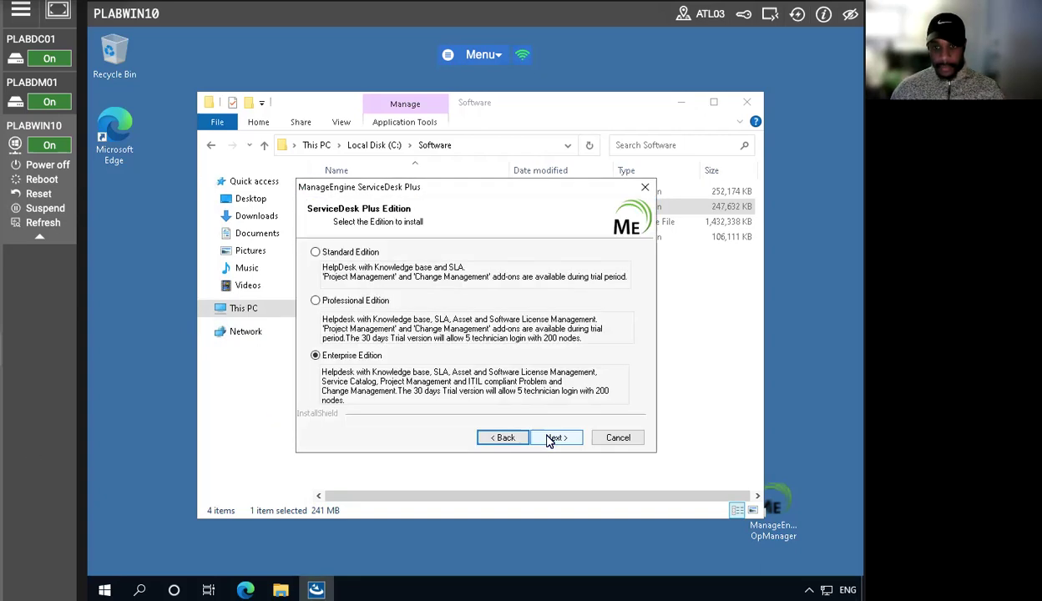
click(316, 253)
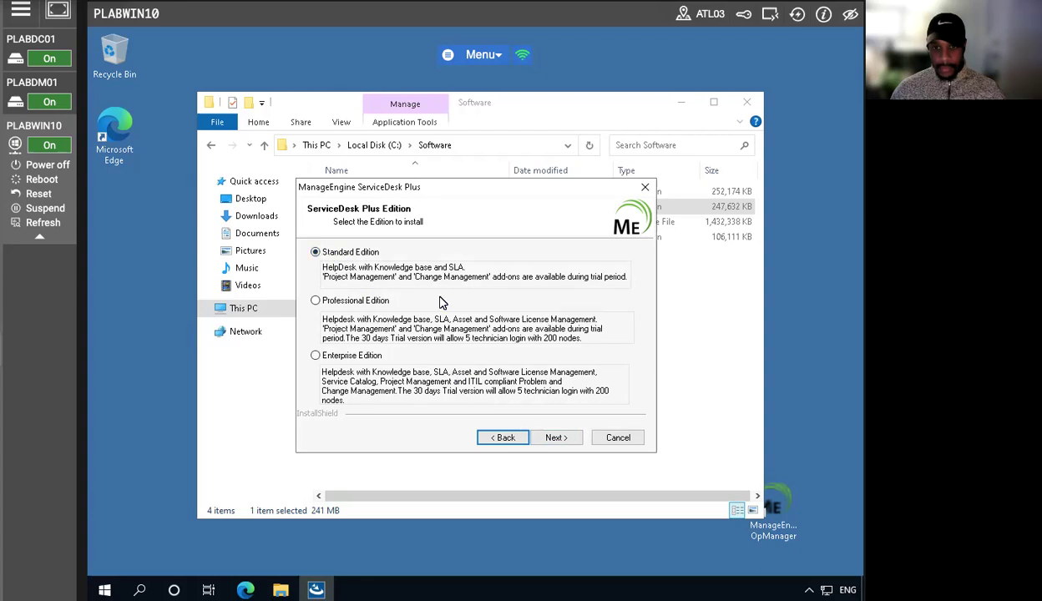
click(553, 439)
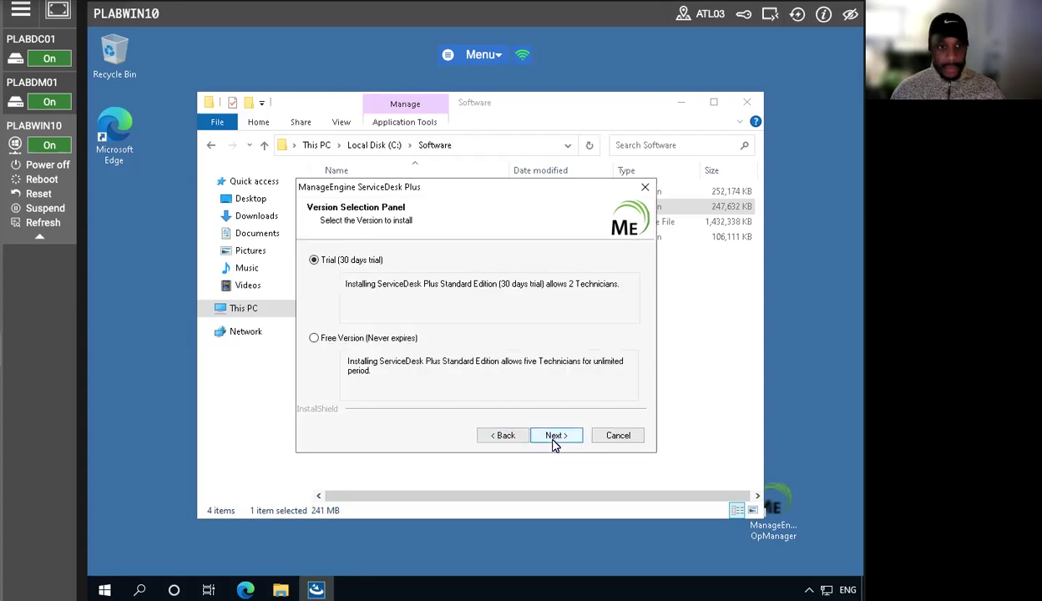
- Recheck the edition choice, select Free Version (Never expires), and accept the default installation directory
click(502, 436)
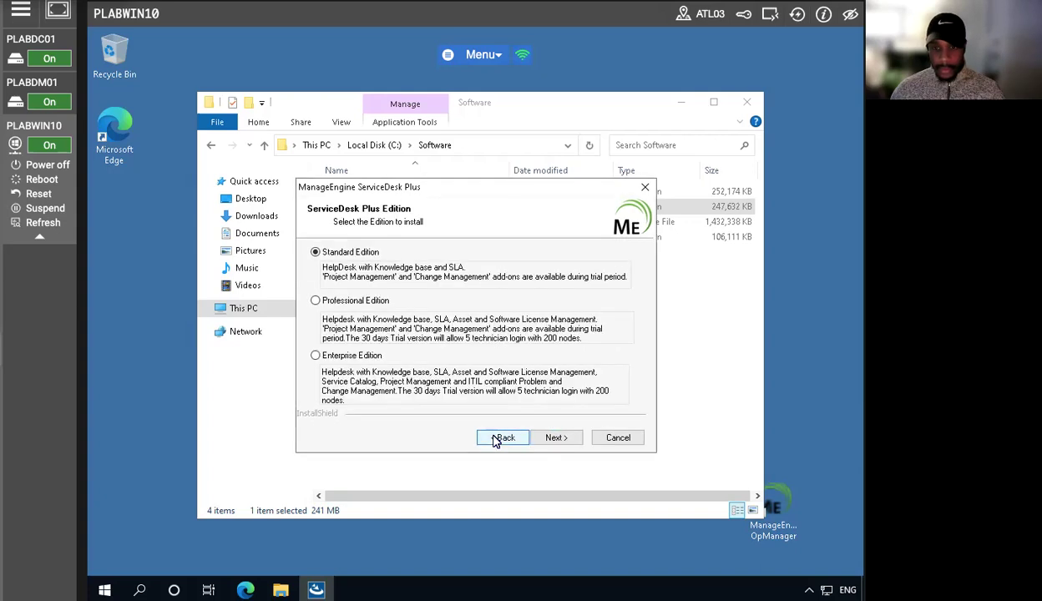
click(550, 437)
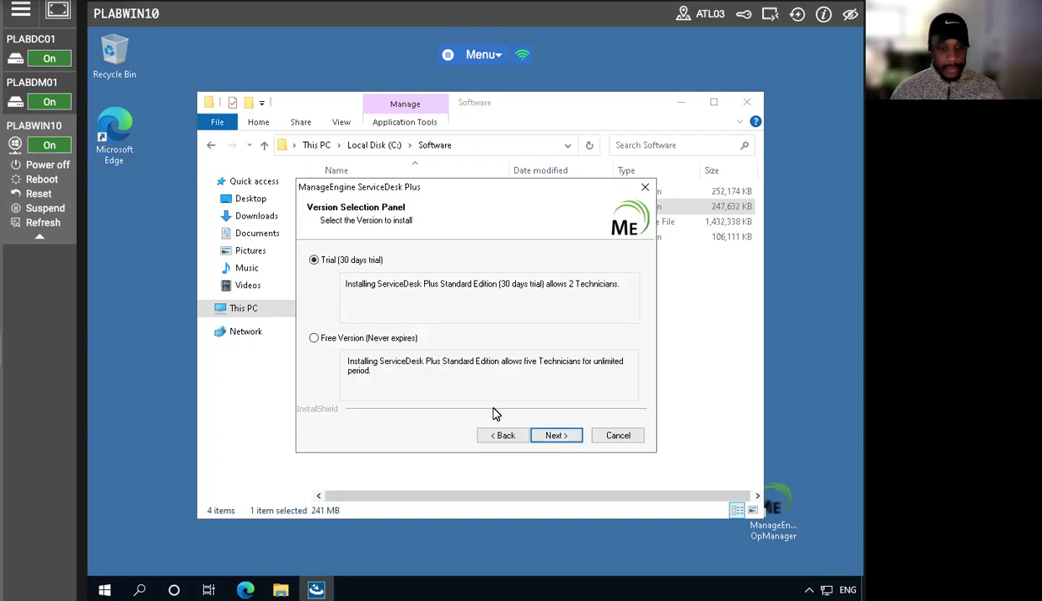
click(312, 337)
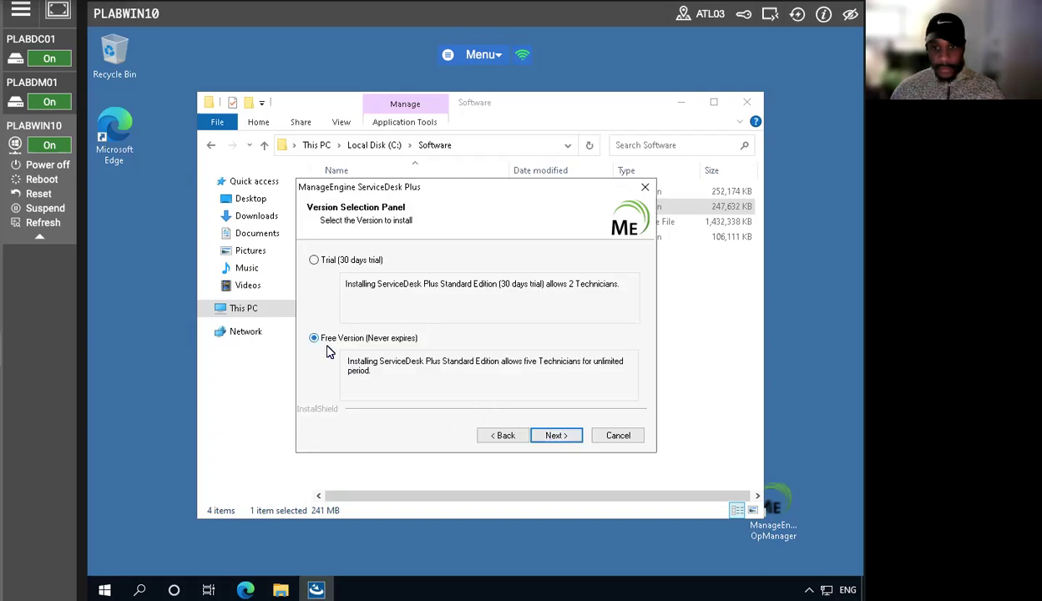
click(554, 433)
click(555, 435)
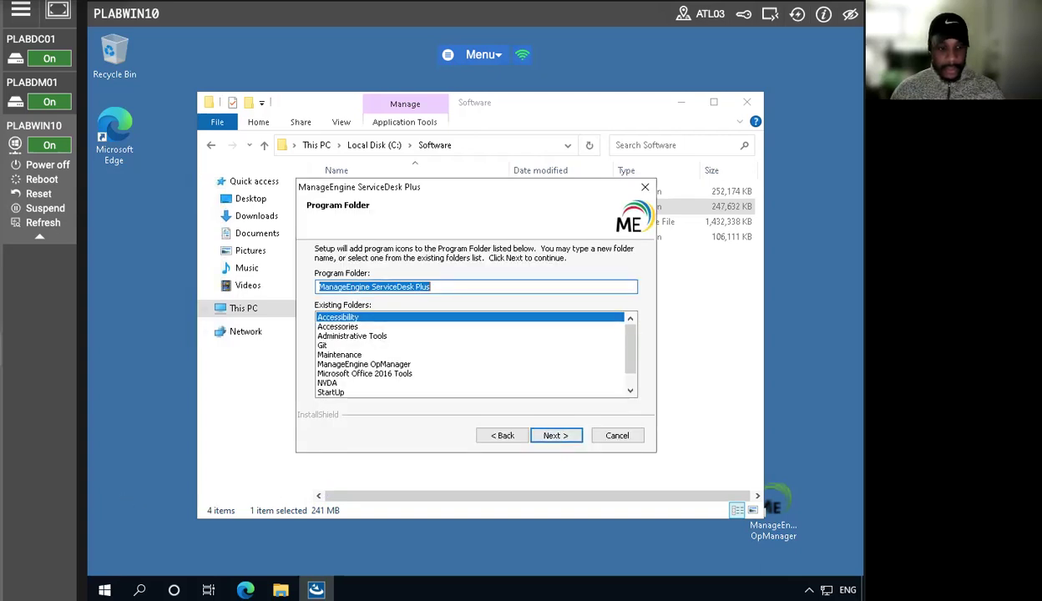
- Accept the ManageEngine ServiceDesk Plus program folder, web server port 8080 and the default PostgreSQL database, acknowledging the antivirus notice
click(554, 435)
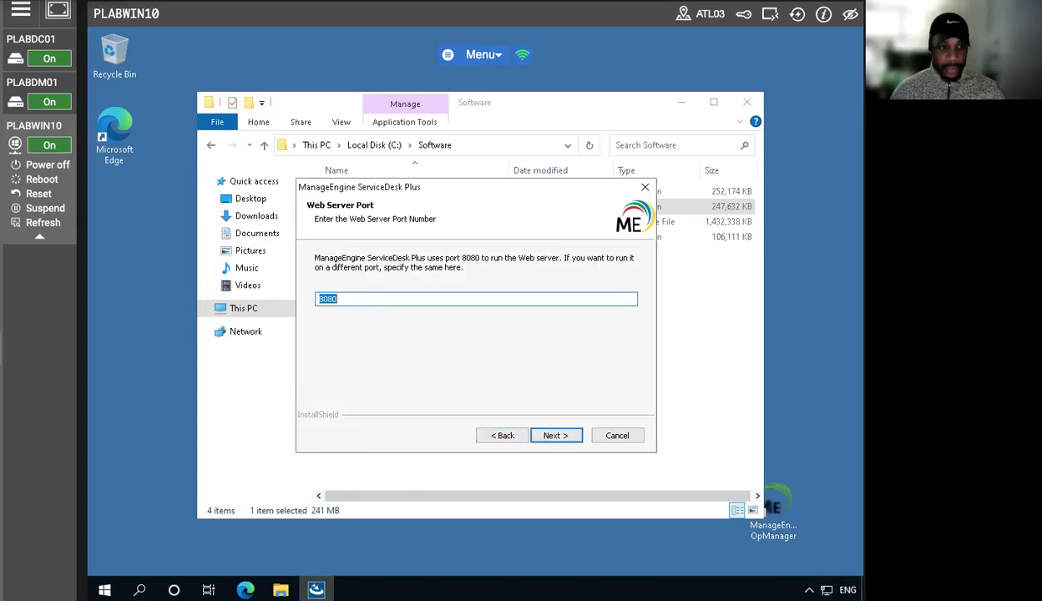
click(555, 437)
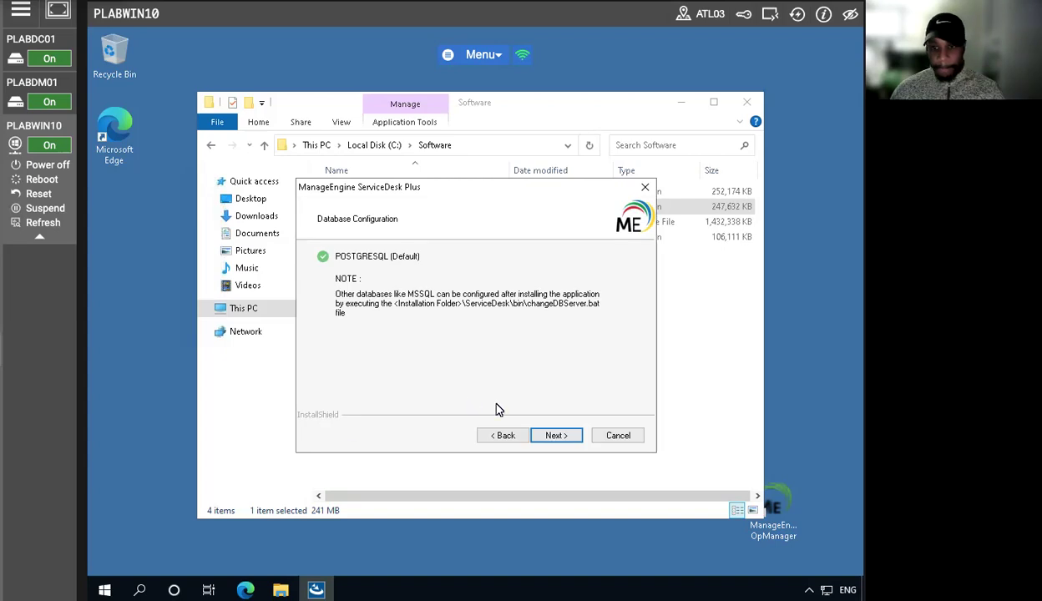
click(556, 436)
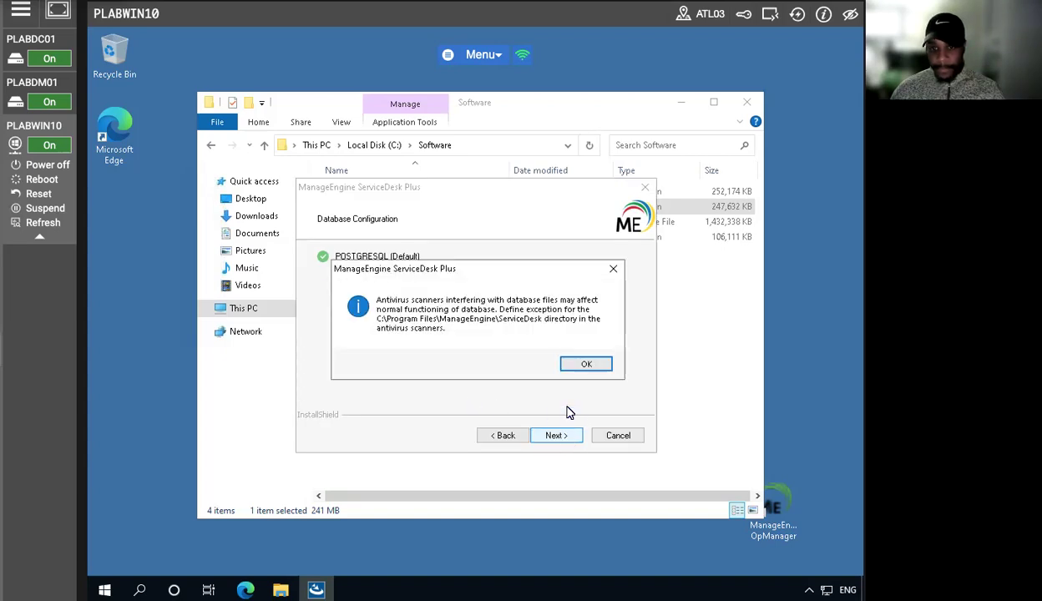
click(584, 365)
- Skip the optional technical support registration and start copying the ServiceDesk Plus program files
click(537, 437)
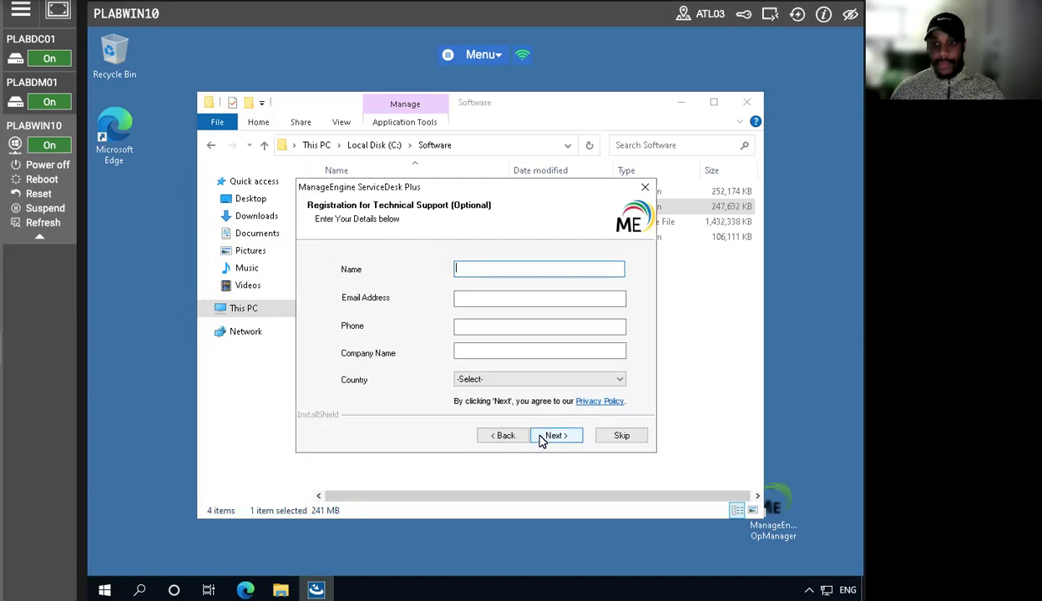
click(610, 439)
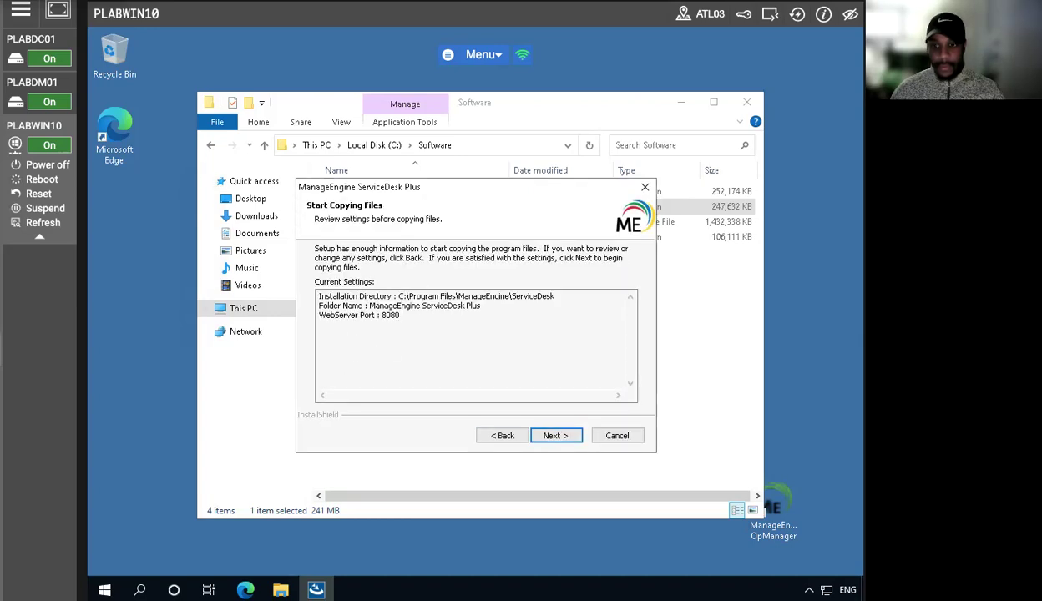
click(556, 435)
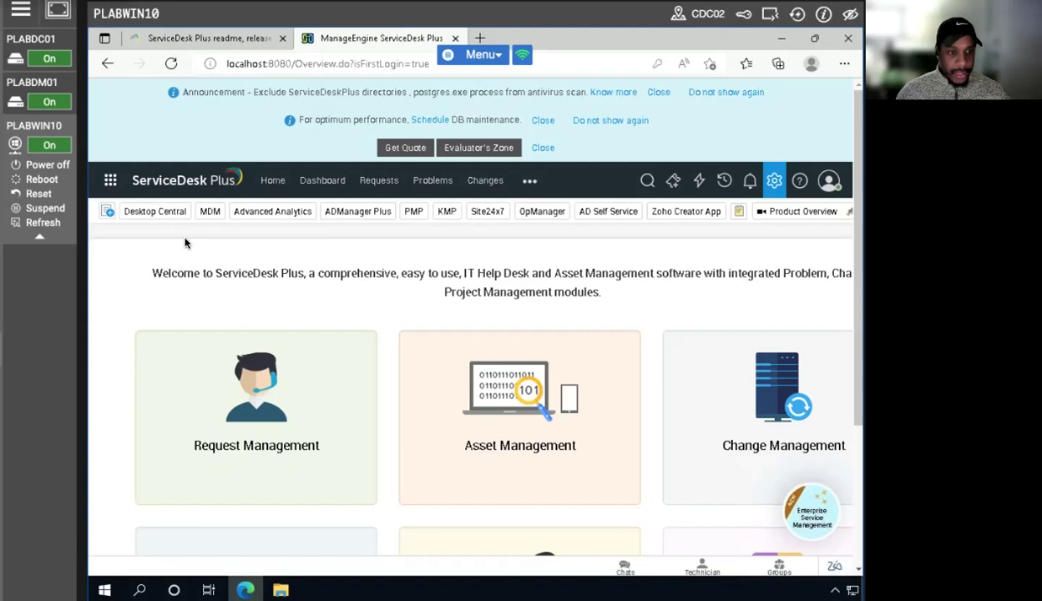
- Open the ServiceDesk Plus admin settings and go to Integrations under Apps & Add-ons
click(278, 183)
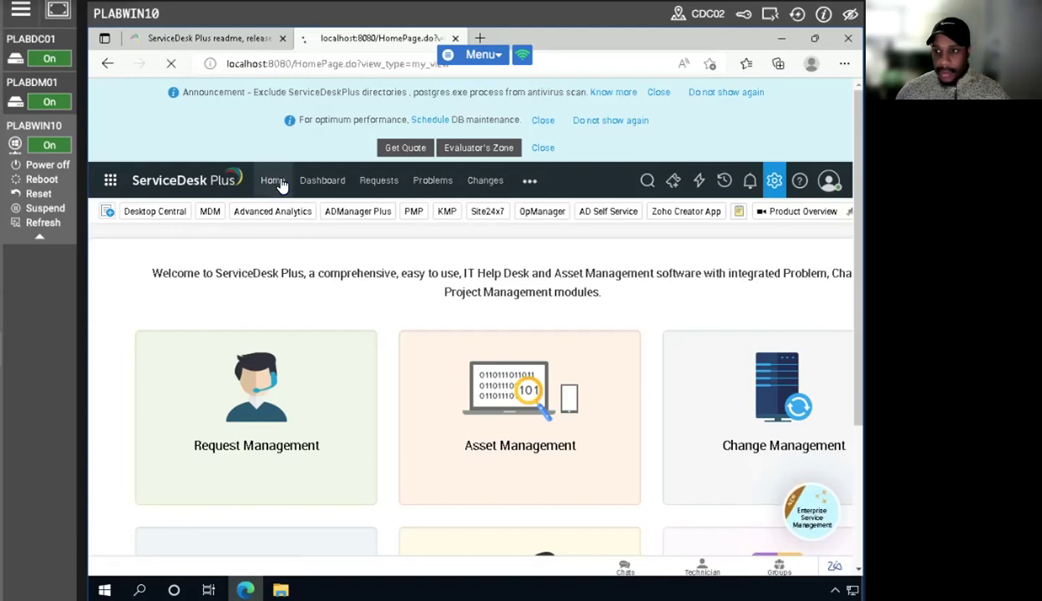
click(776, 182)
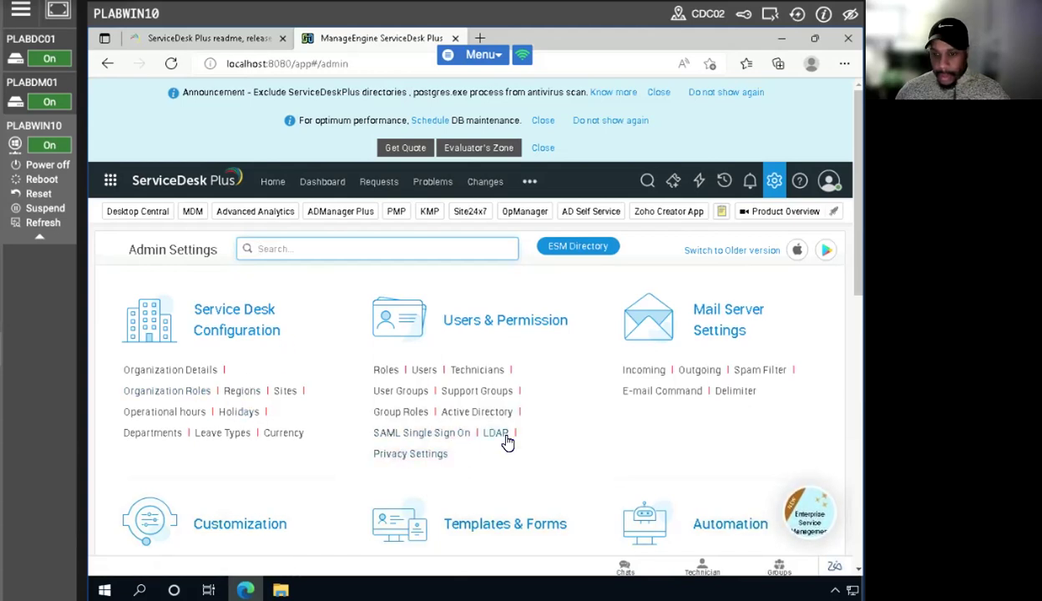
scroll(507, 443, down, 3)
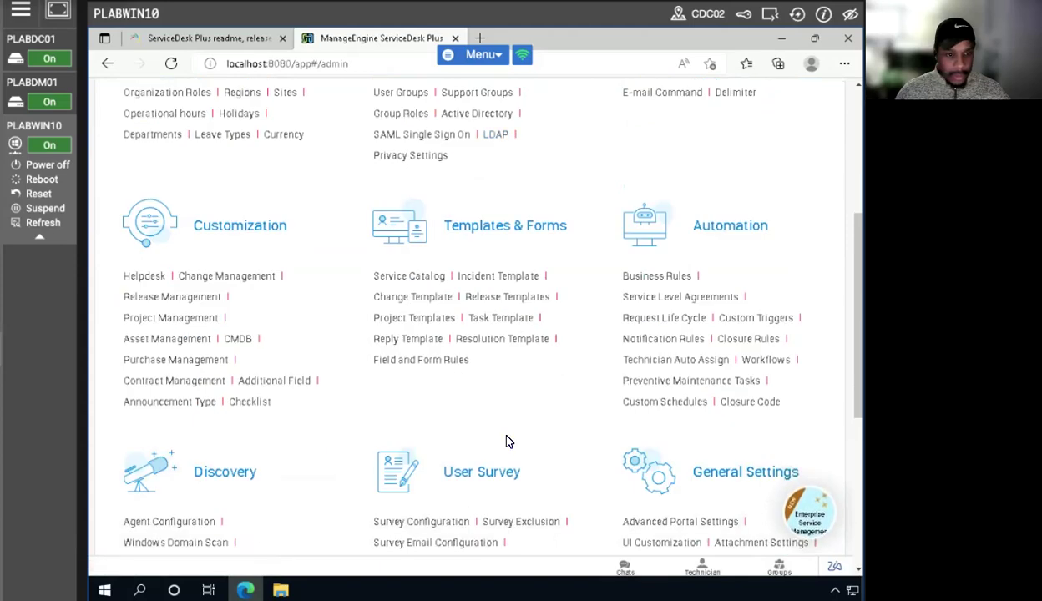
scroll(509, 441, up, 5)
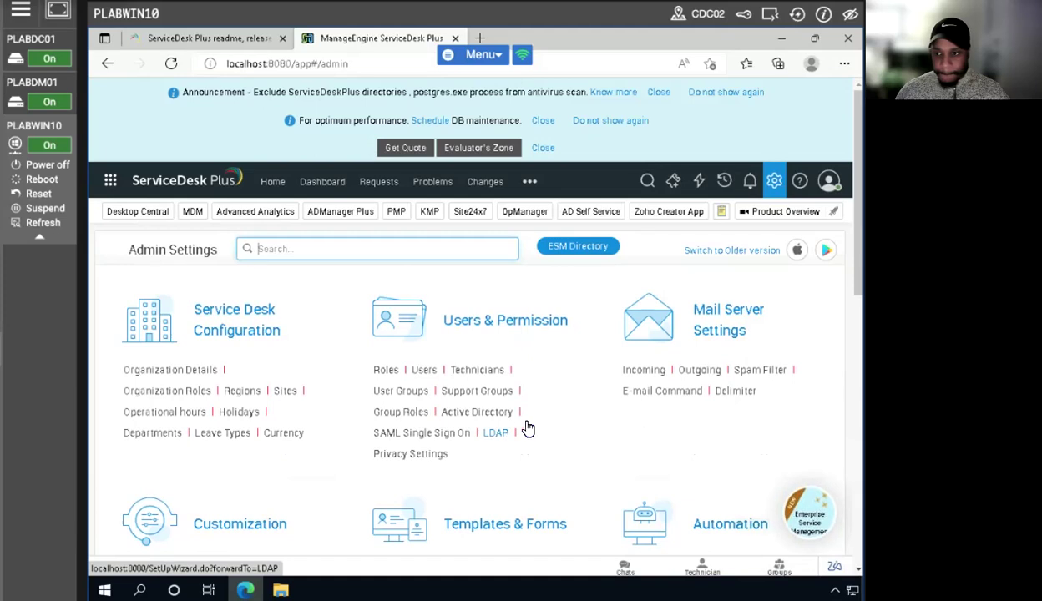
scroll(527, 427, down, 3)
scroll(526, 427, down, 4)
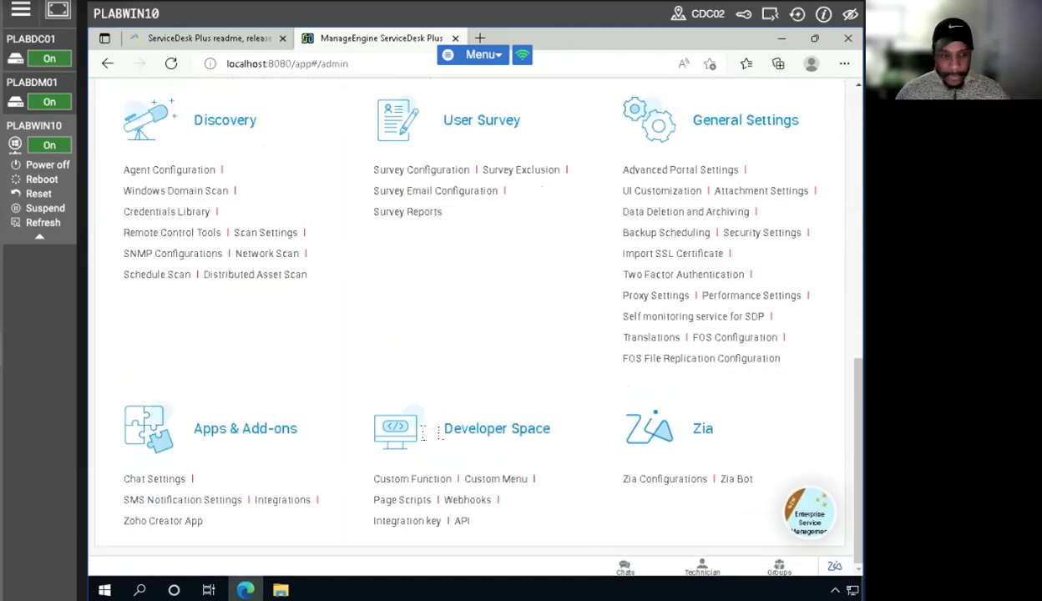
click(290, 501)
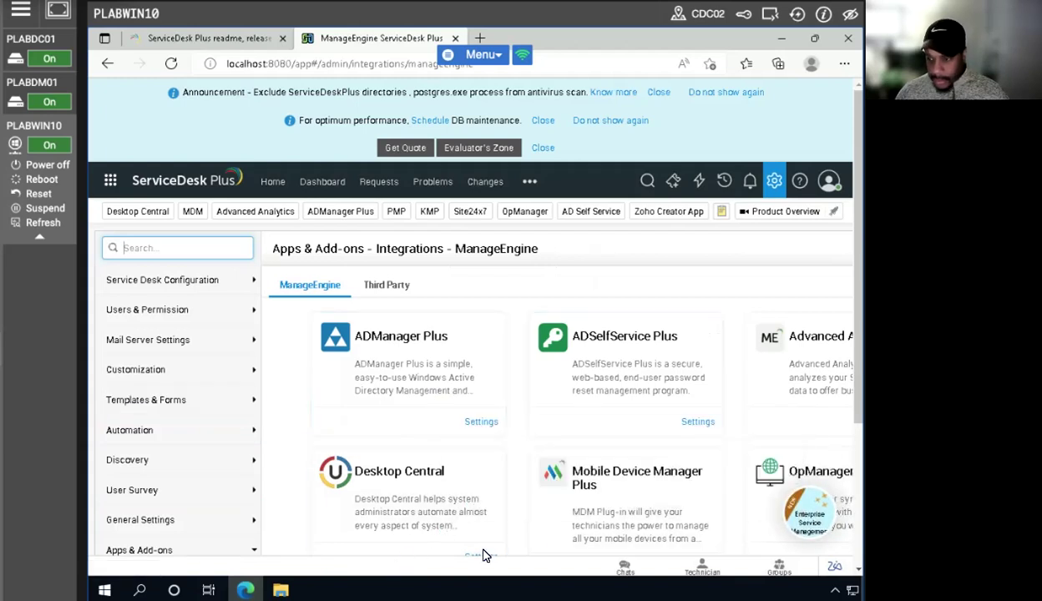
- Reduce the browser's page zoom two levels and open the settings of the OpManager integration
scroll(609, 501, down, 3)
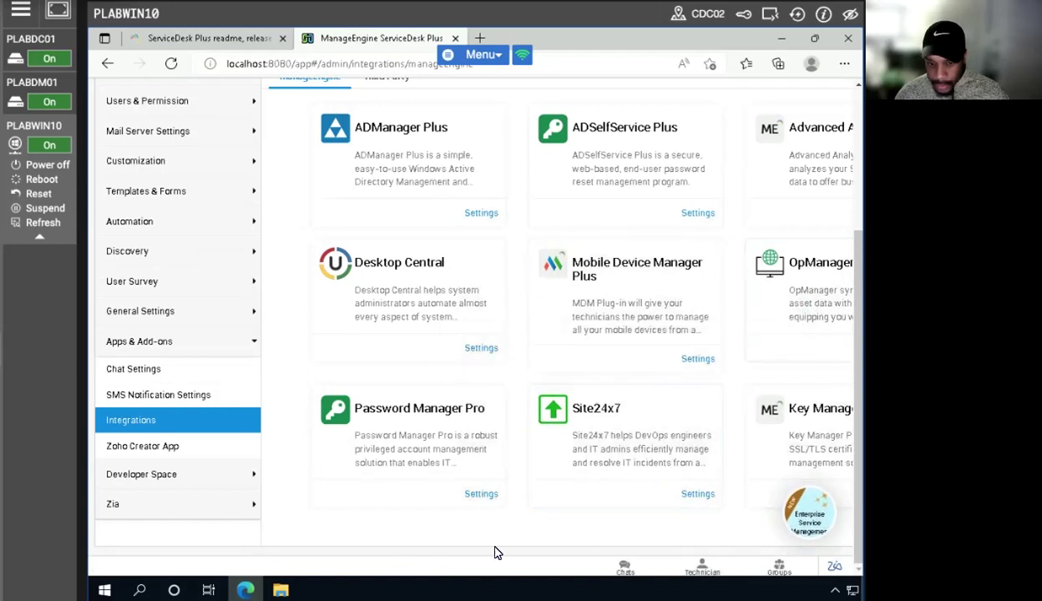
scroll(679, 337, up, 3)
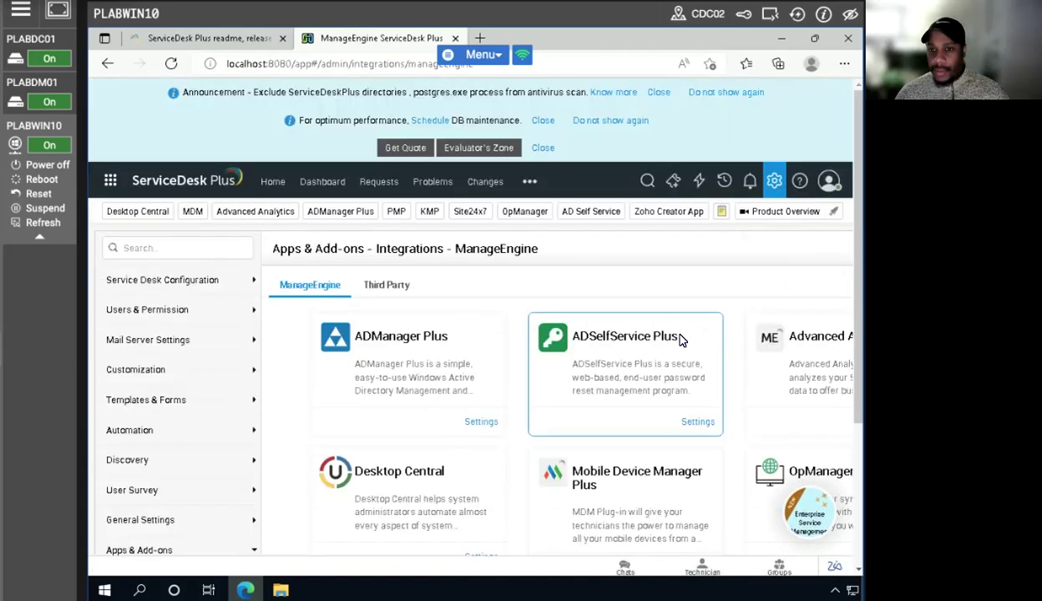
scroll(679, 337, down, 2)
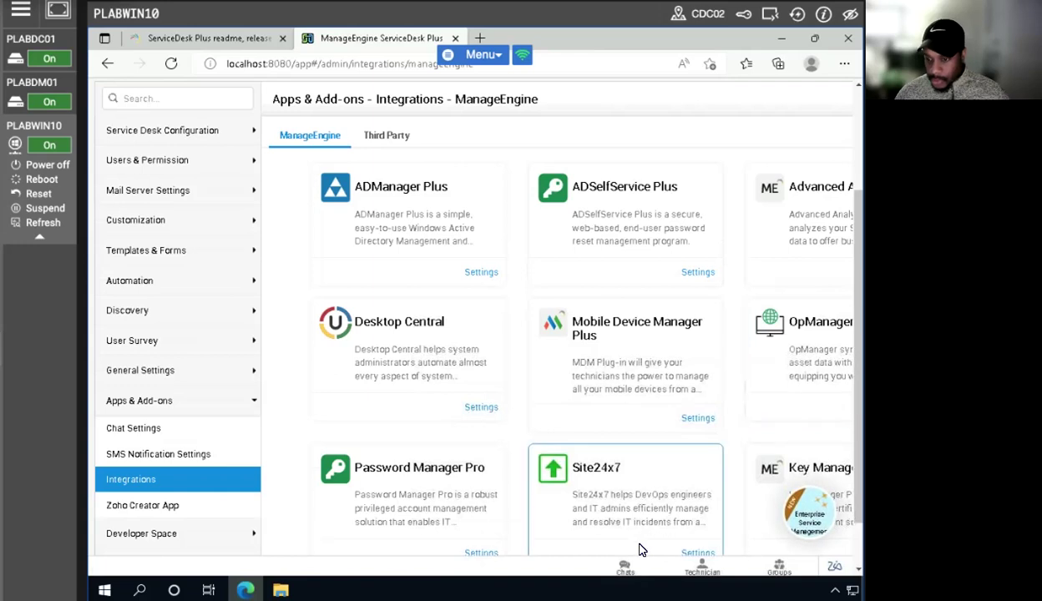
click(845, 63)
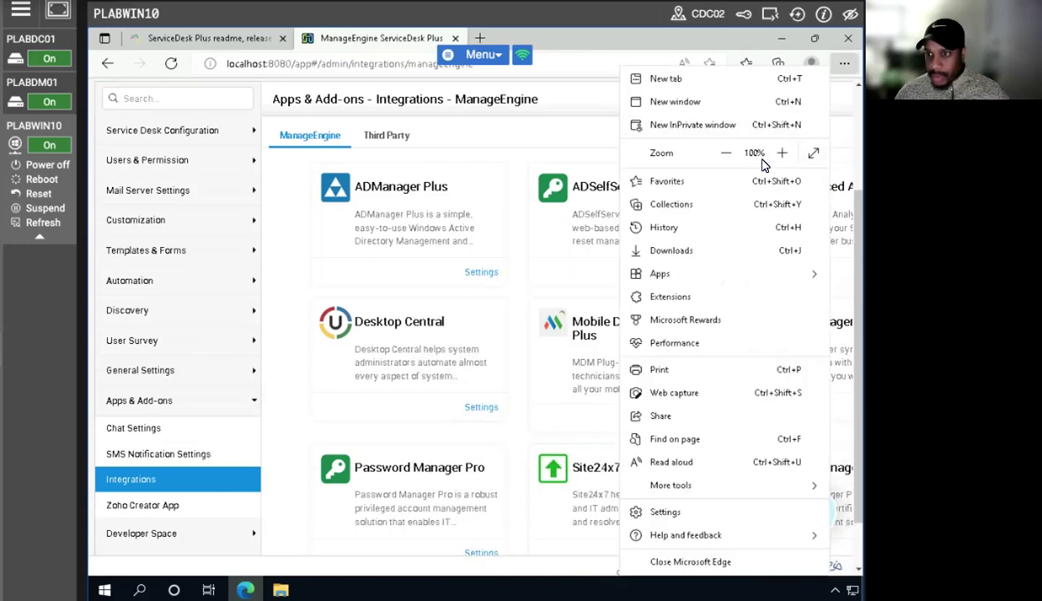
click(726, 153)
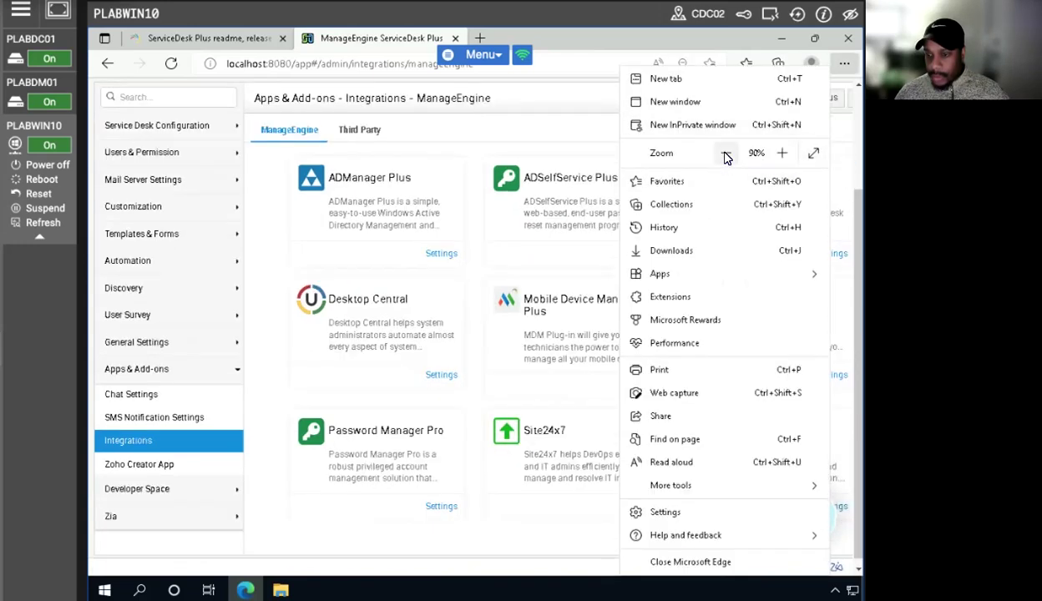
click(726, 156)
click(566, 144)
click(785, 394)
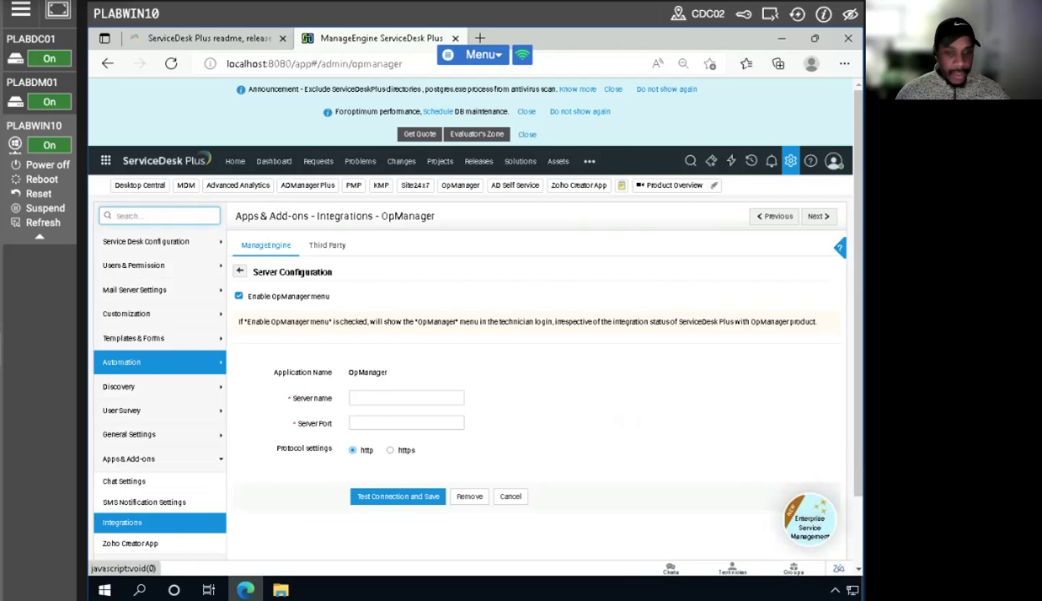
- Set the OpManager server name to plabwin10 and the port to 8060, and try to test and save the connection
click(378, 398)
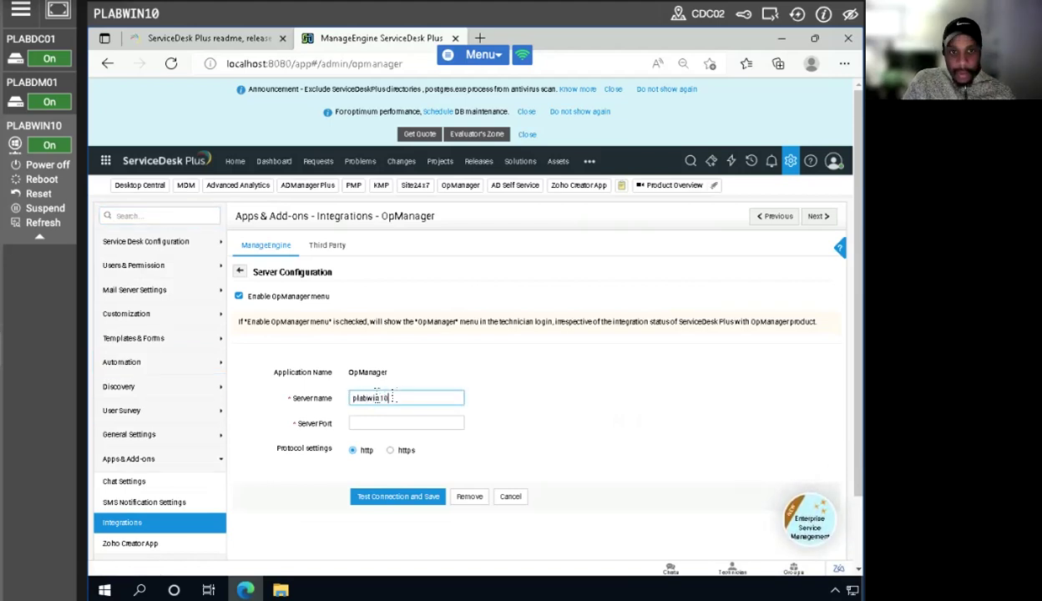
click(377, 423)
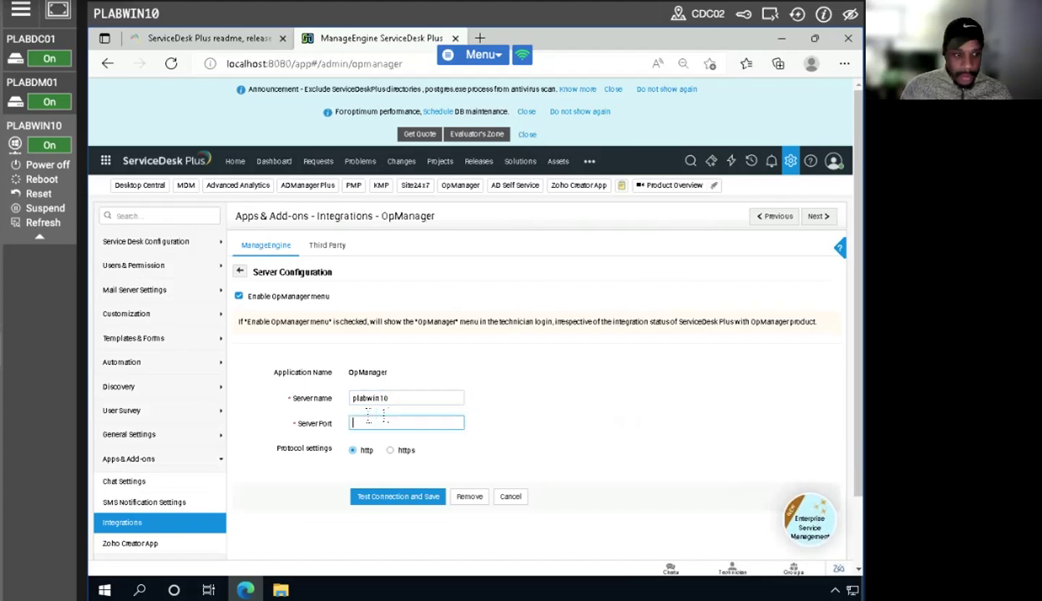
text(8060)
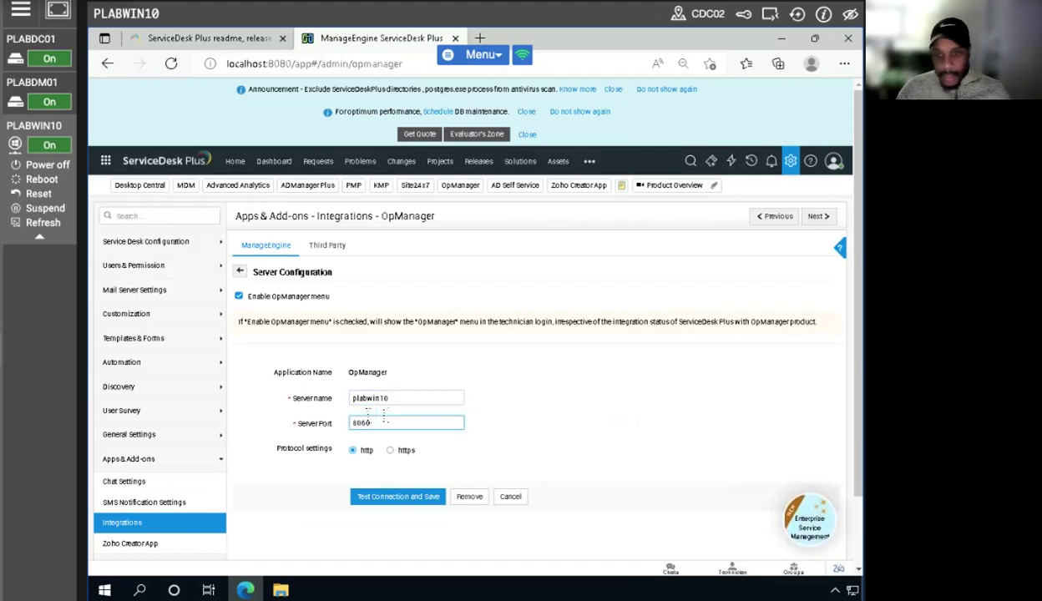
click(434, 497)
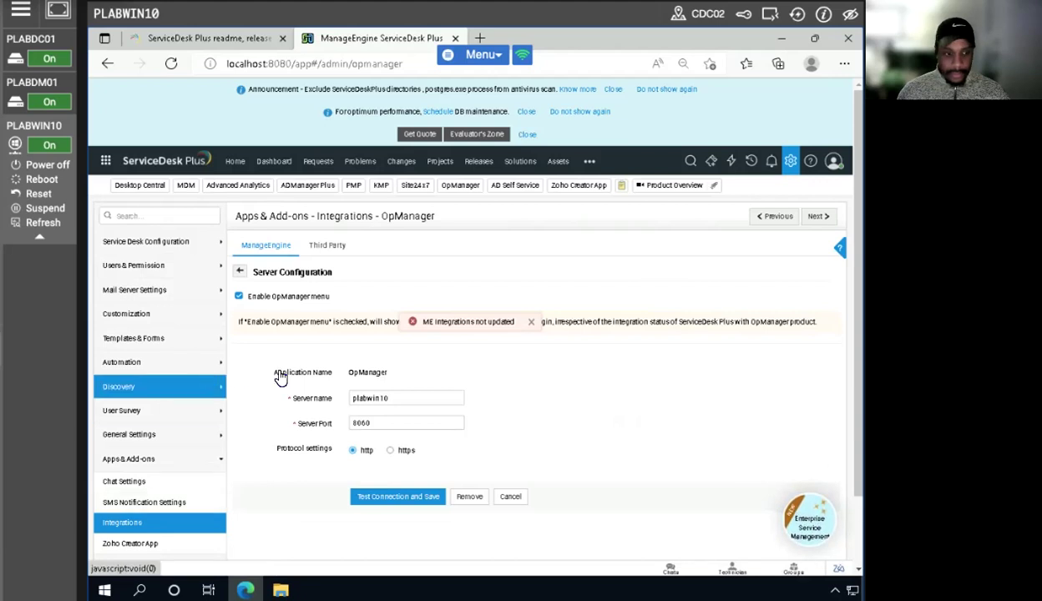
click(529, 321)
- Change the OpManager server port to 8080, try to test and save the connection again, and dismiss the notice
click(392, 423)
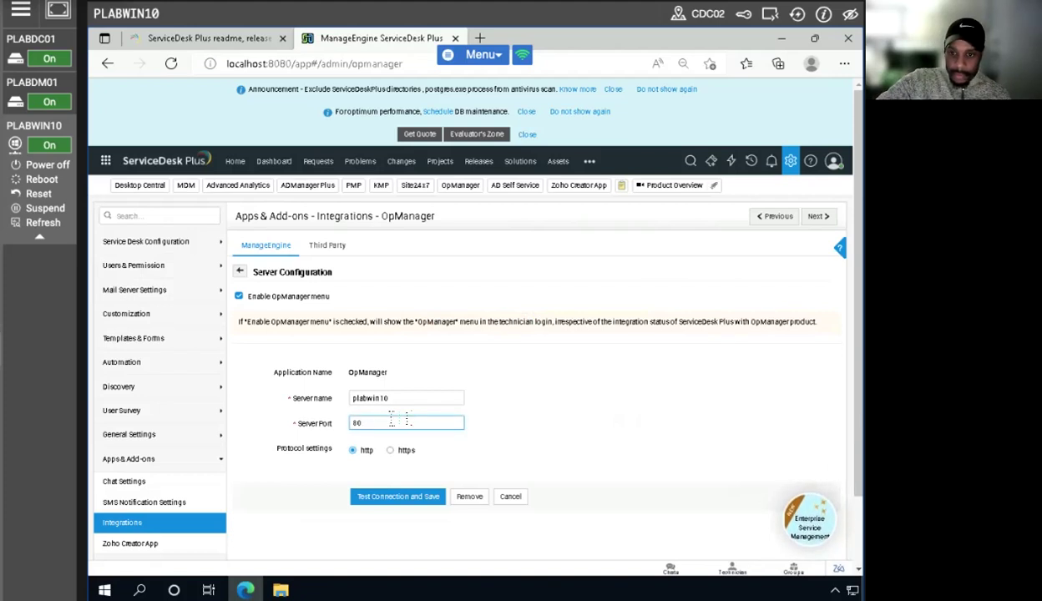
text(80)
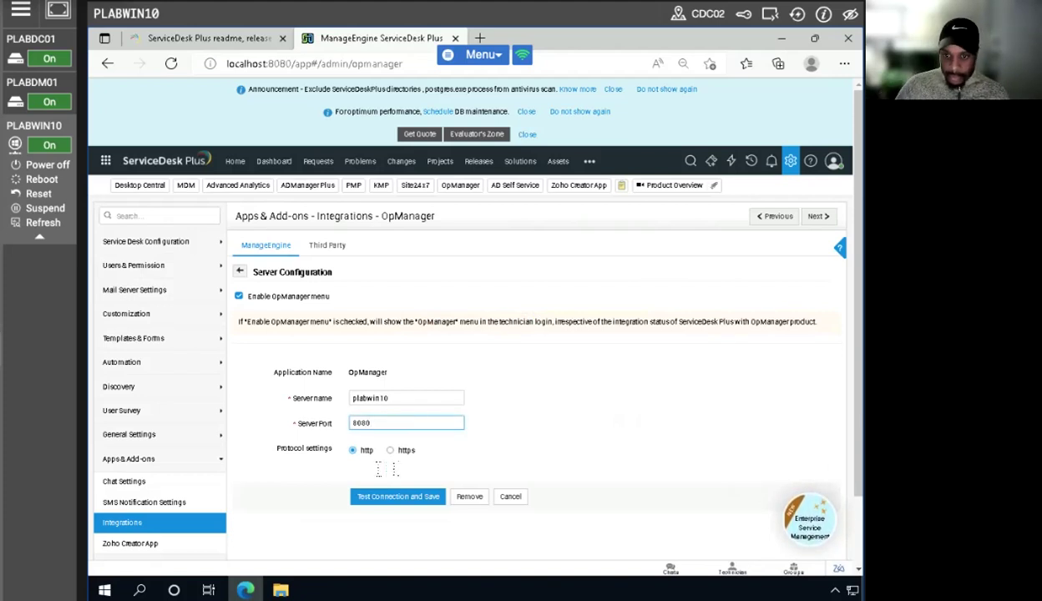
click(385, 497)
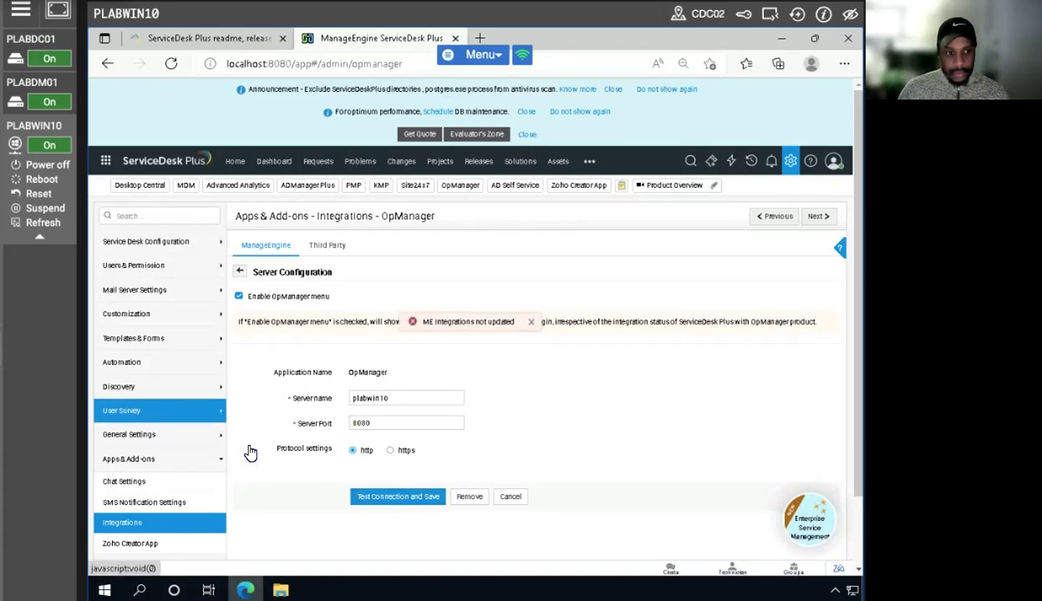
click(530, 322)
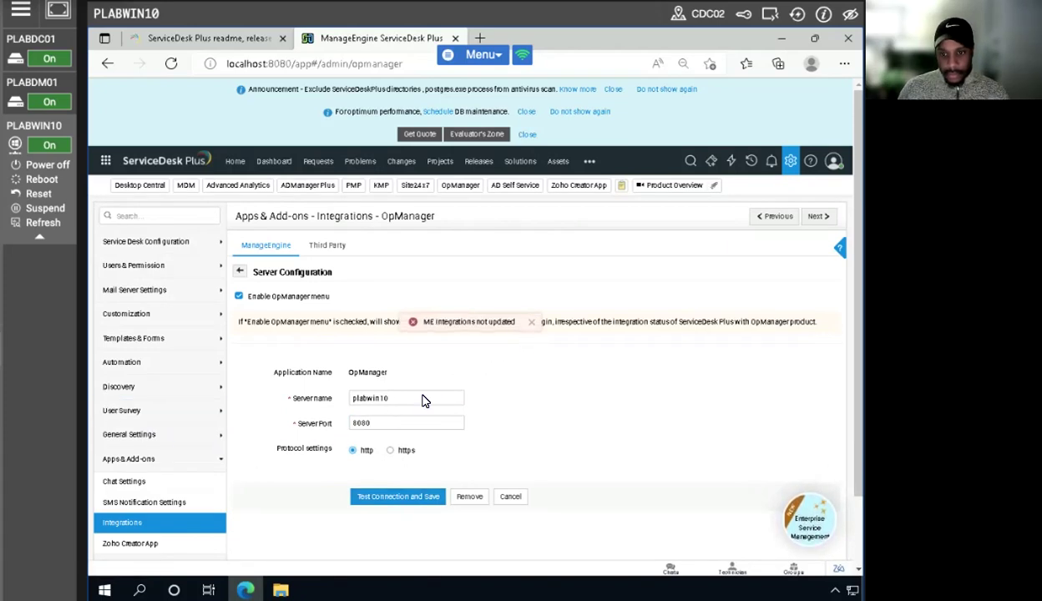
- Set the OpManager server port back to 8060 and try again to test and save the connection
click(386, 422)
key(BackSpace)
key(BackSpace)
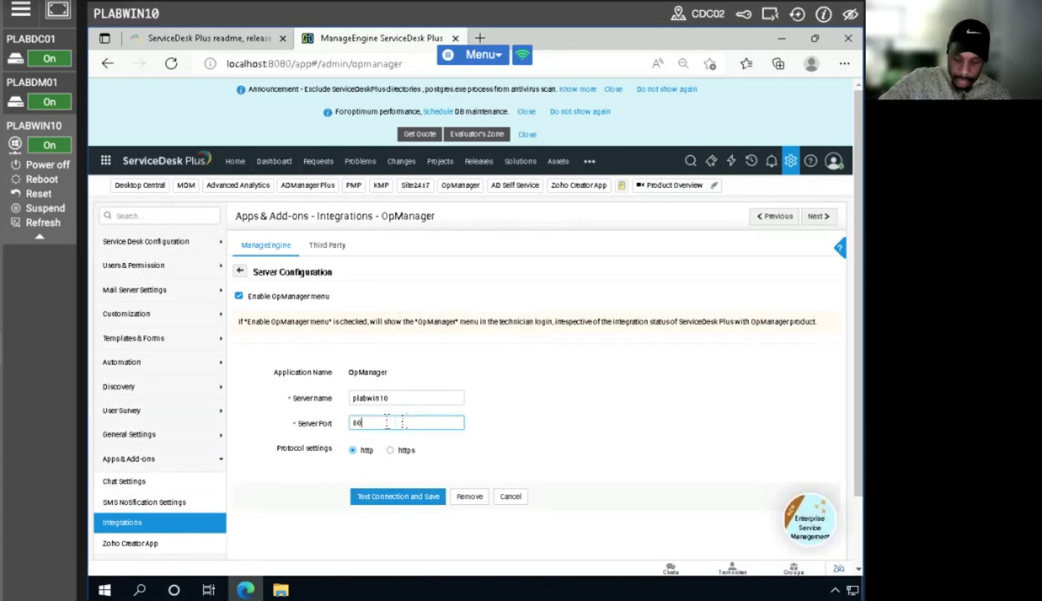
text(60)
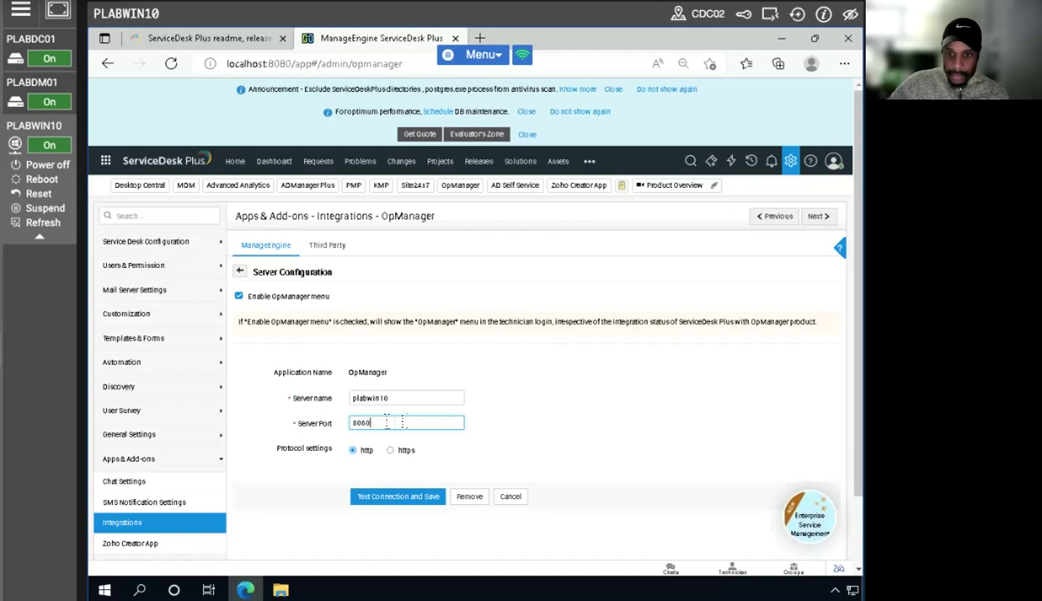
click(388, 499)
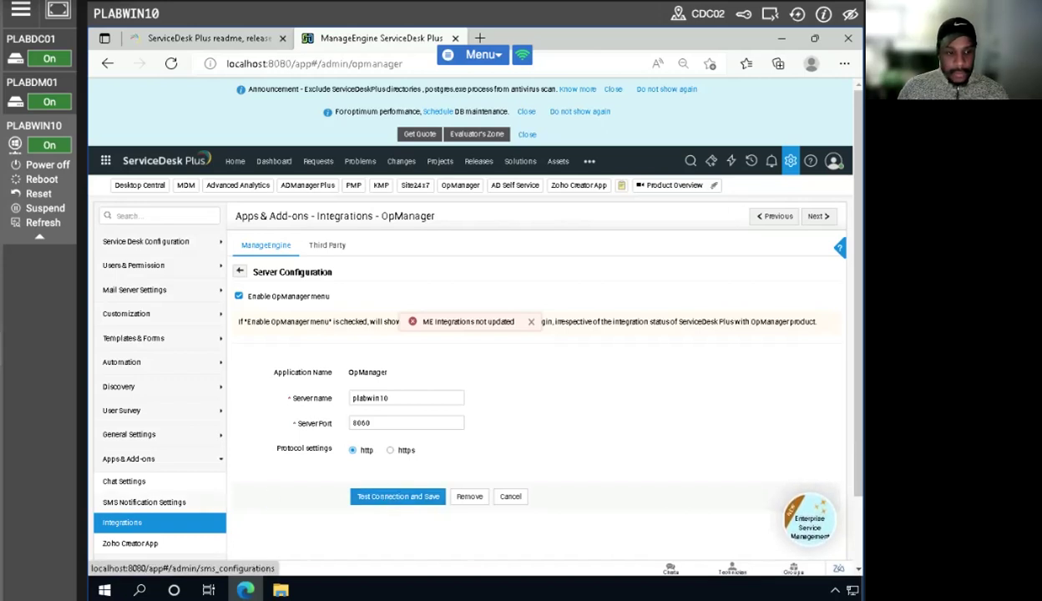
click(398, 496)
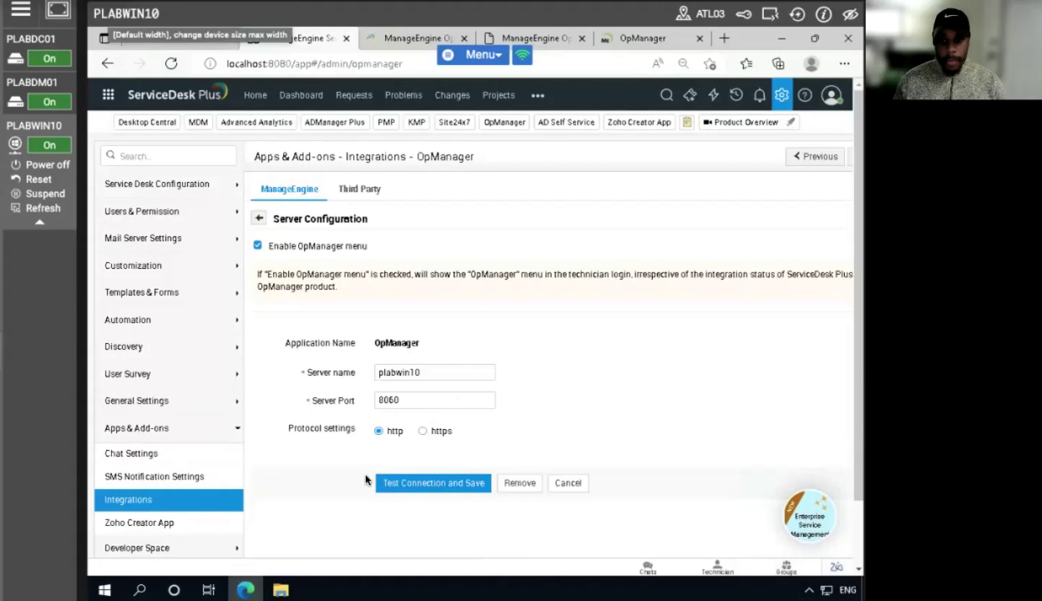
click(421, 487)
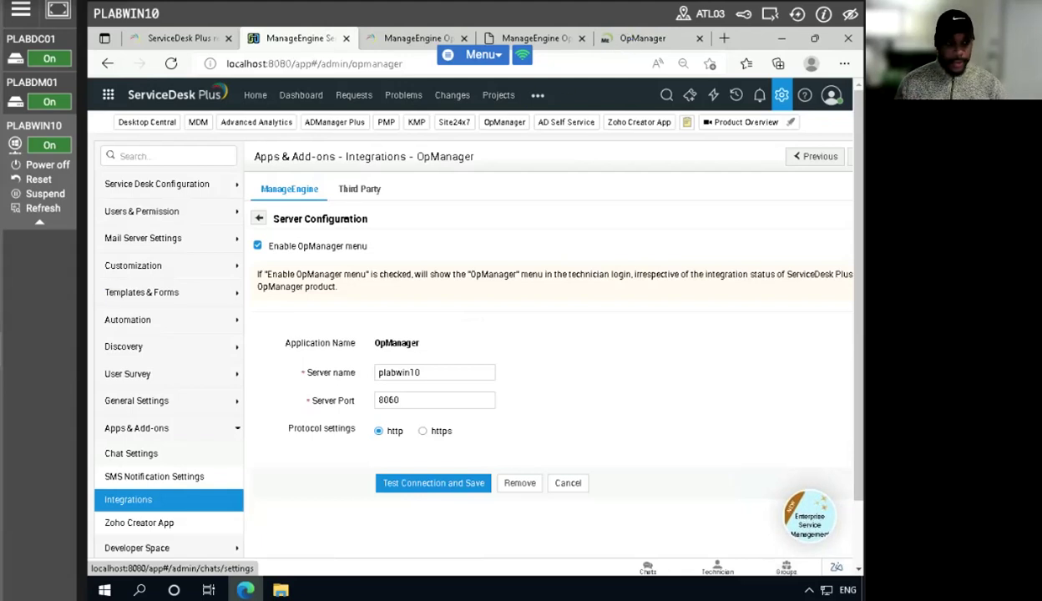
- Switch to OpManager, choose the Log a Ticket notification profile and open its ServiceDesk Plus integration configuration
click(639, 37)
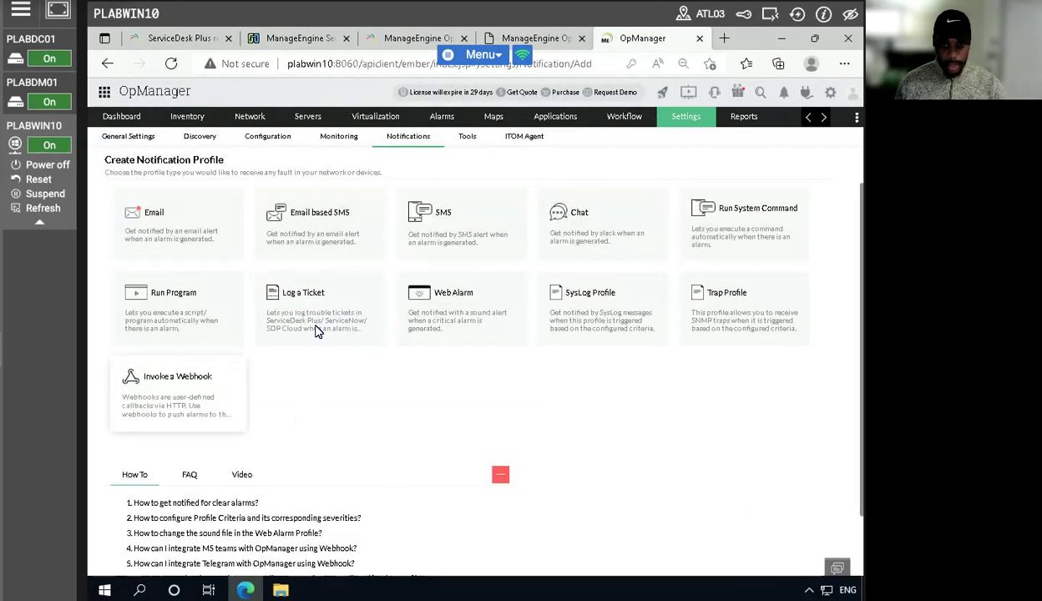
click(303, 294)
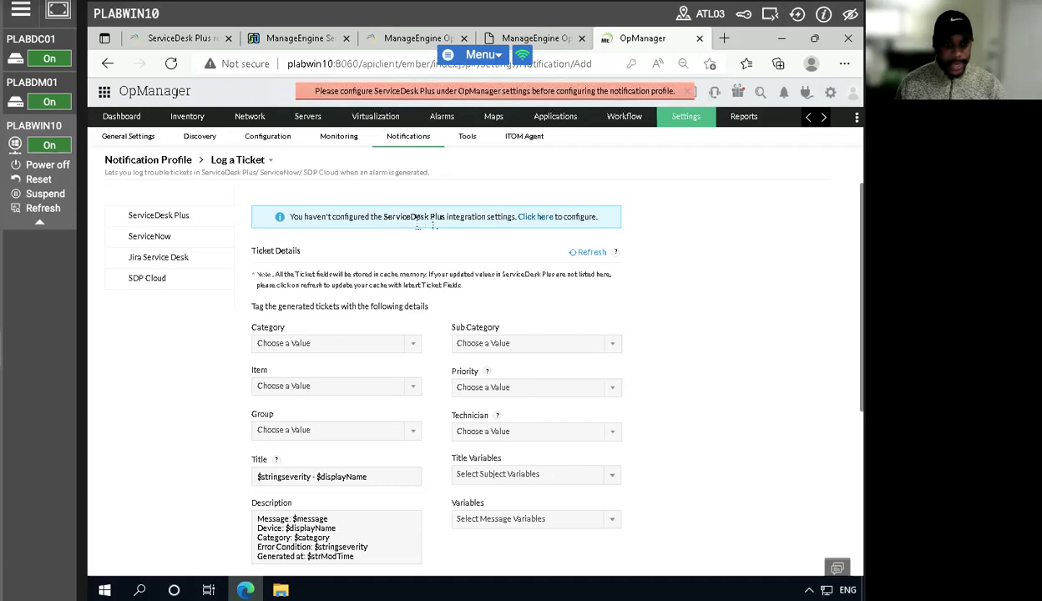
click(533, 218)
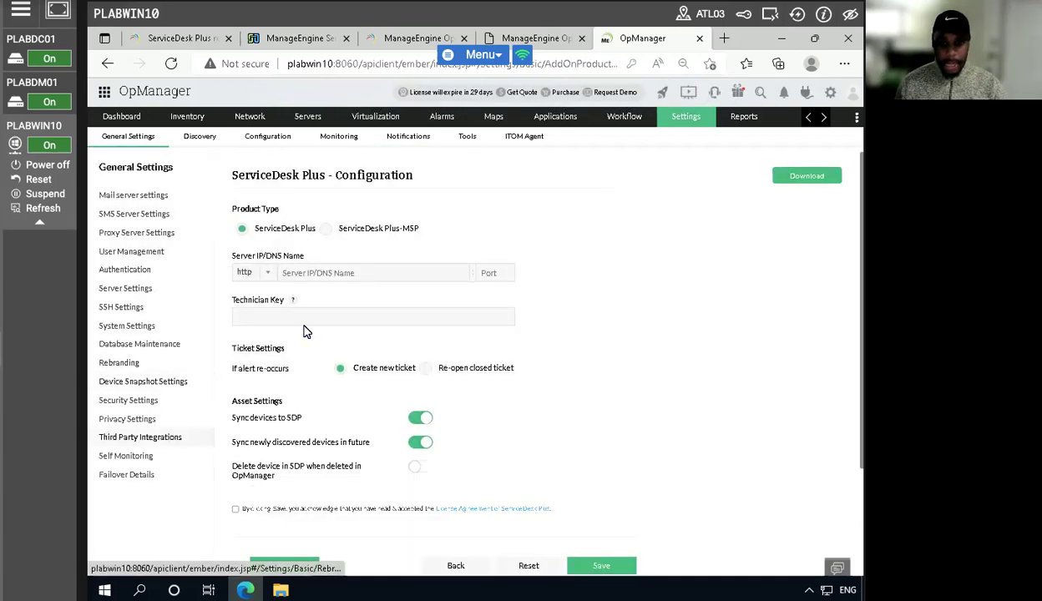
- Set the ServiceDesk Plus server name to plabwin10 and the port to 8080, leaving the saved-password suggestion unused
click(336, 272)
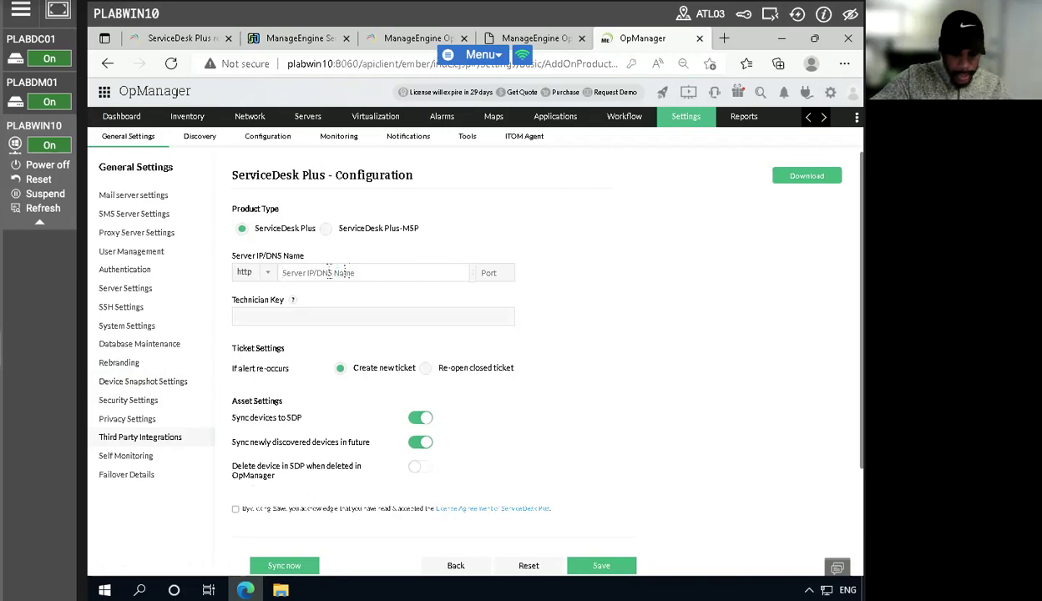
text(plabwin10)
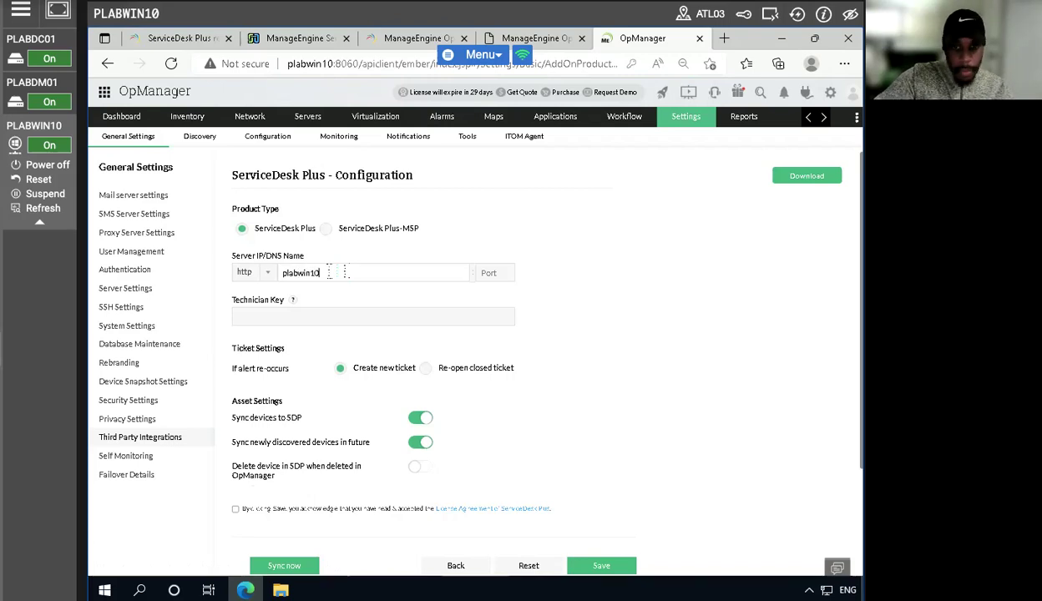
key(Tab)
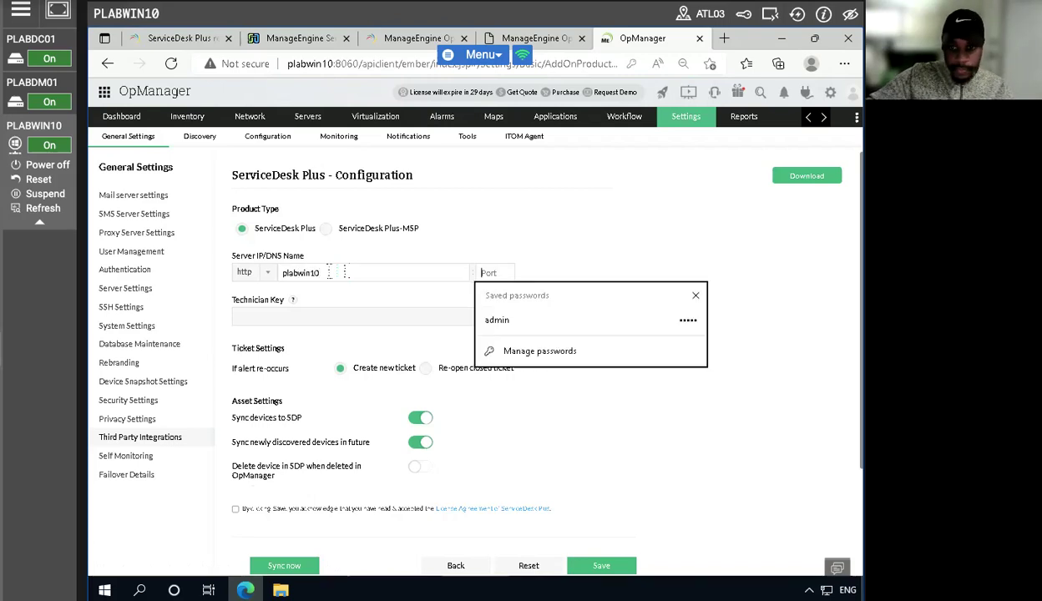
text(8080)
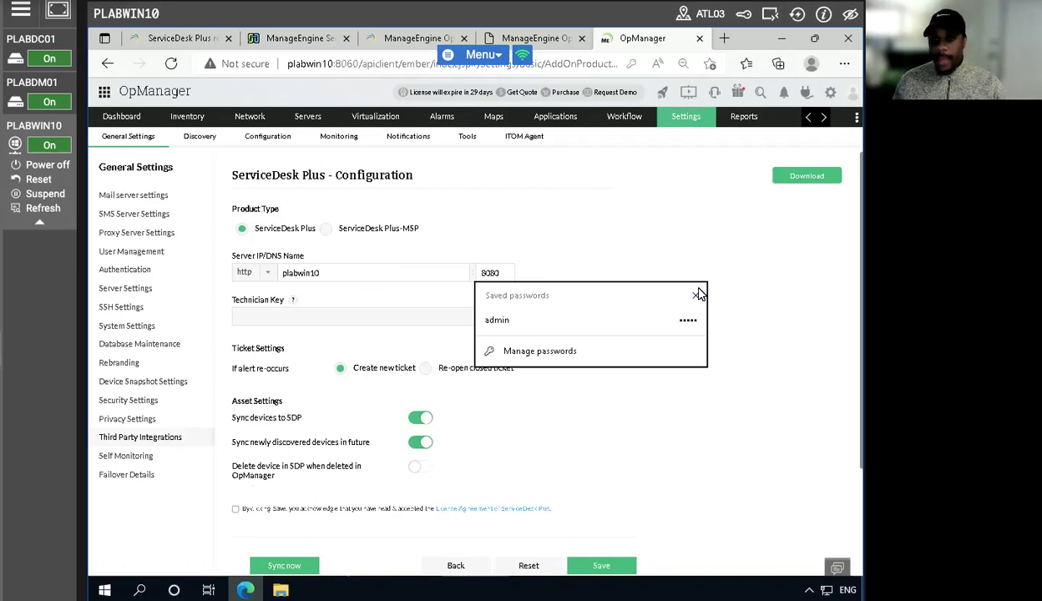
click(601, 229)
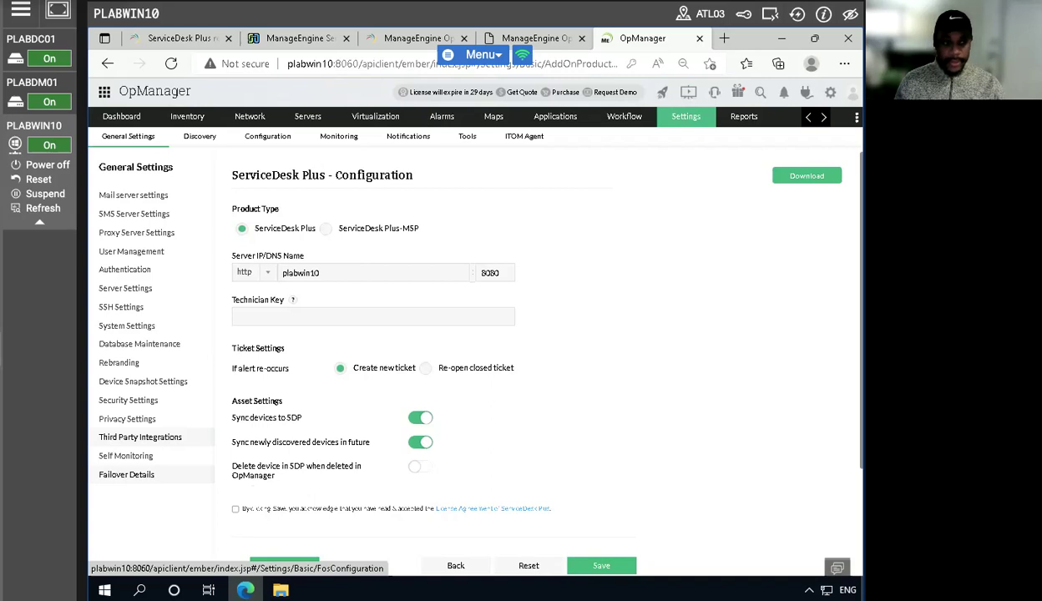
- Return to ServiceDesk Plus and start adding a new technician from the Users & Permission admin settings
click(299, 39)
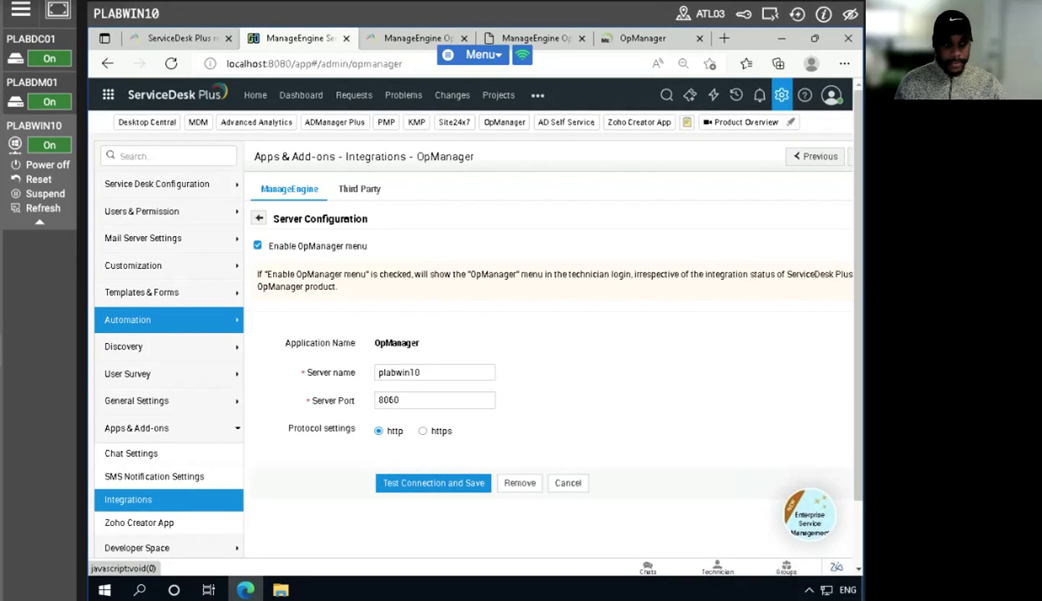
click(783, 97)
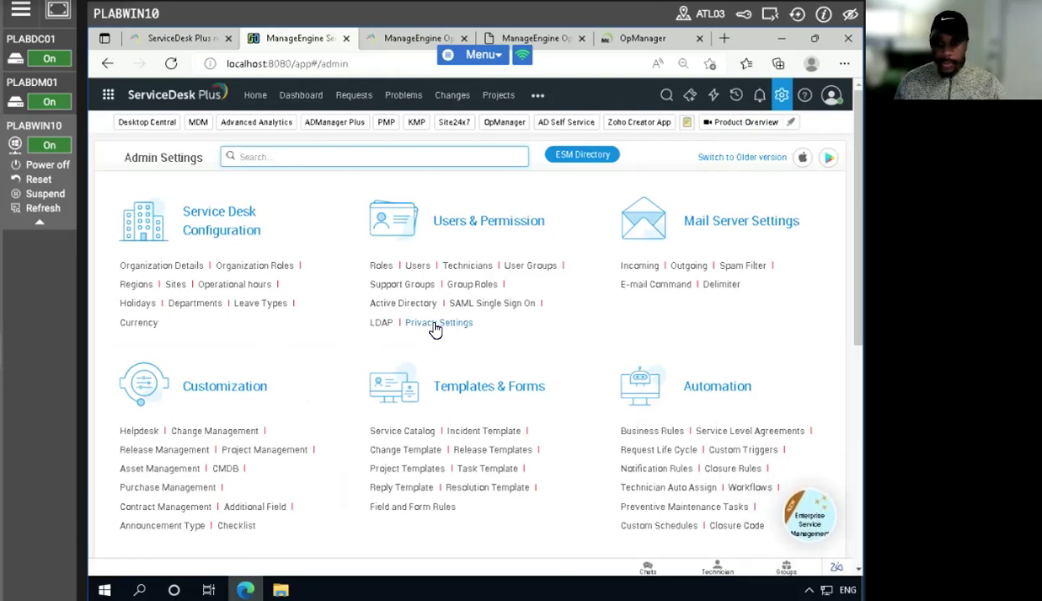
click(466, 266)
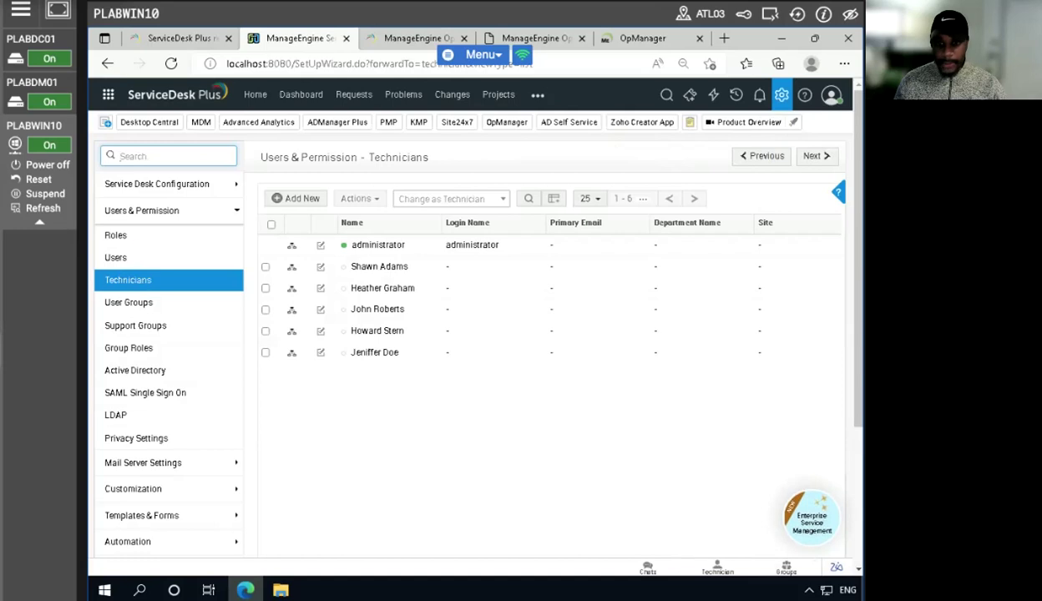
click(297, 197)
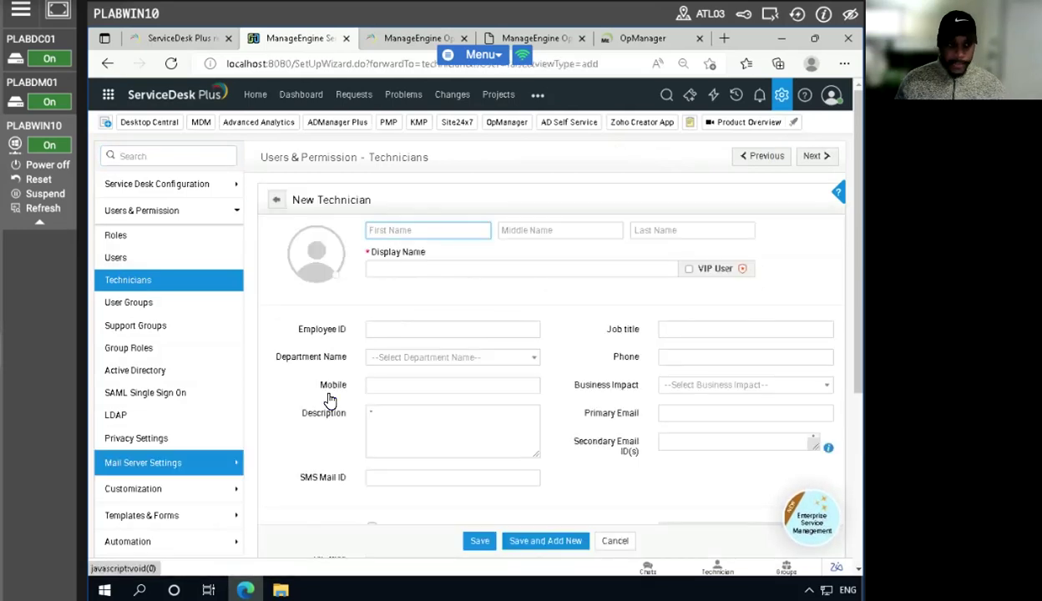
- Enter opsmanagerapi as the new technician's display name
click(472, 266)
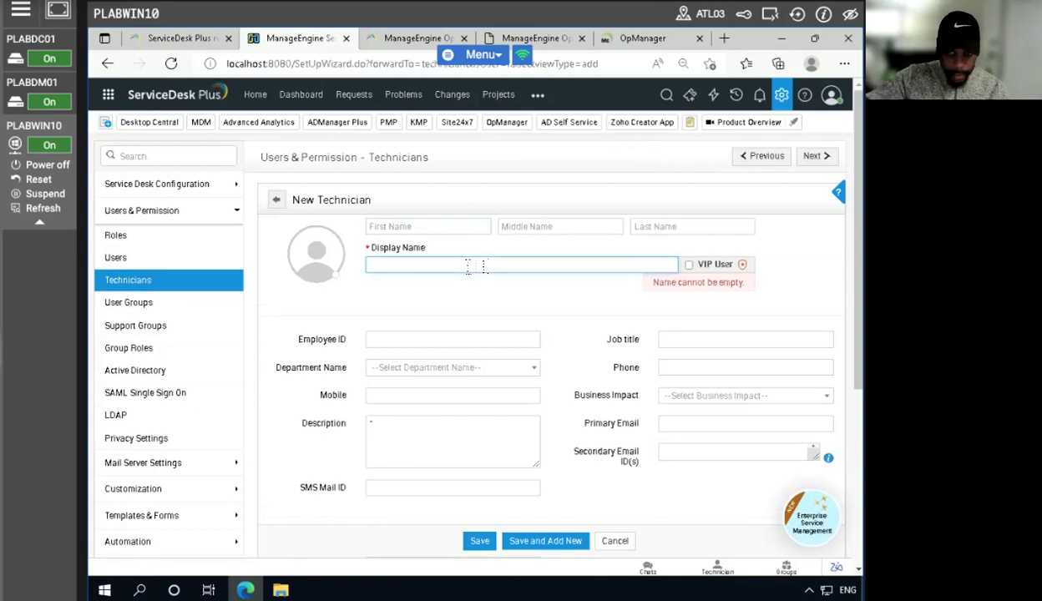
text(op)
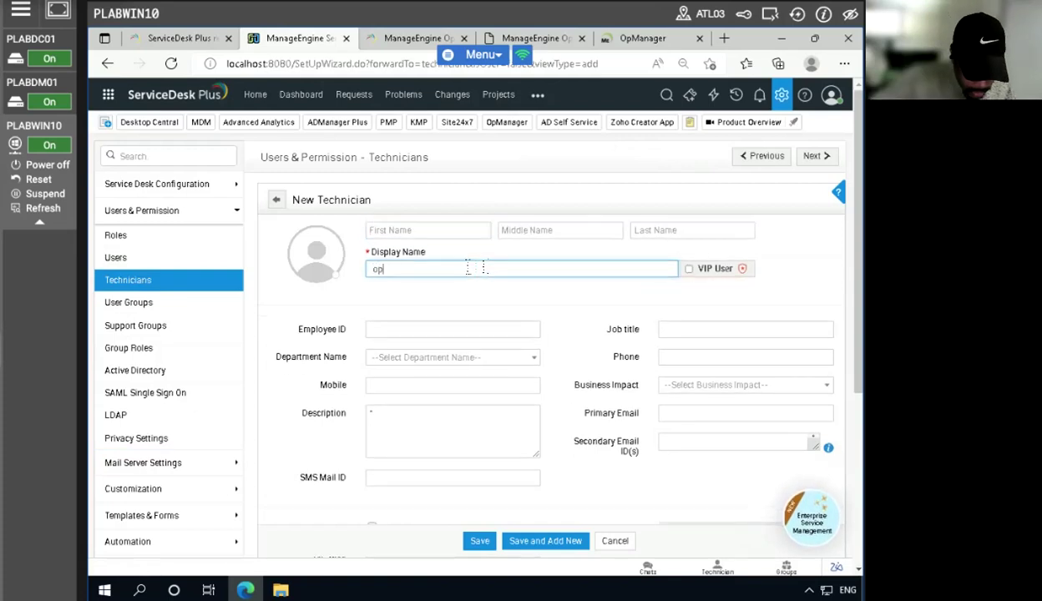
text(smanag)
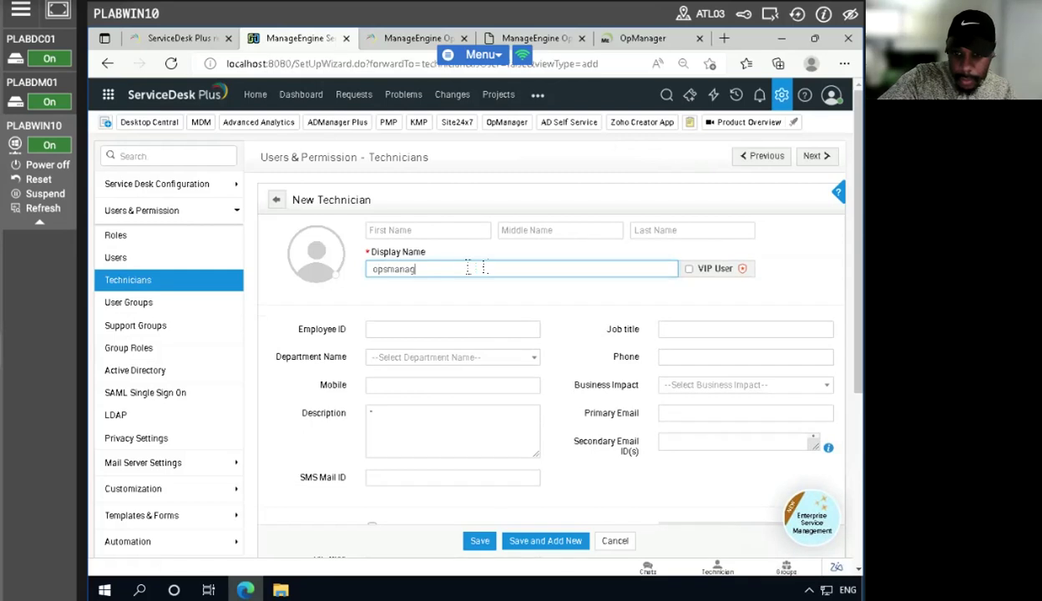
text(e)
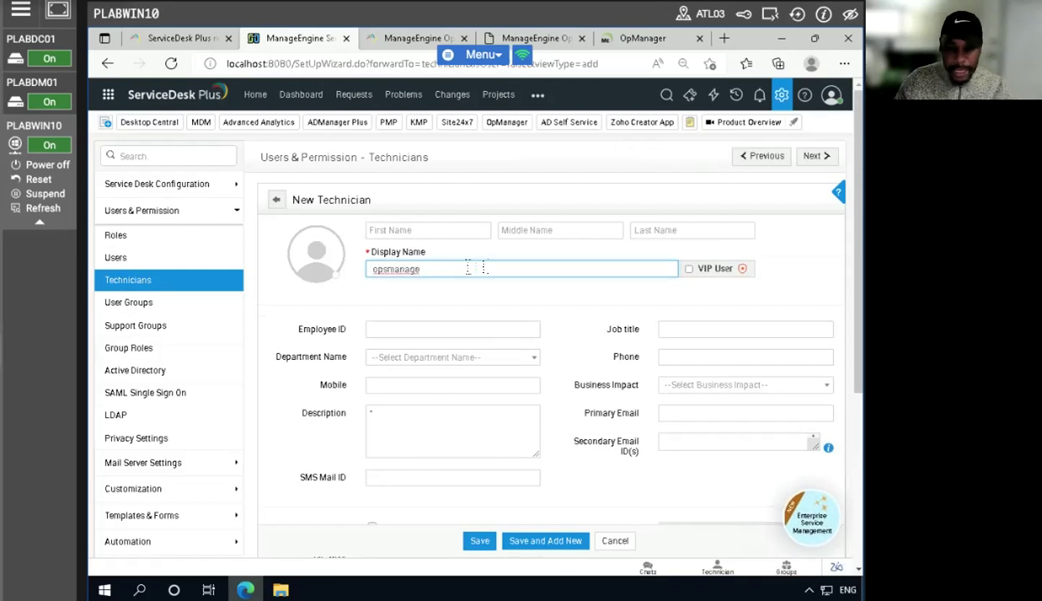
text(rrapi)
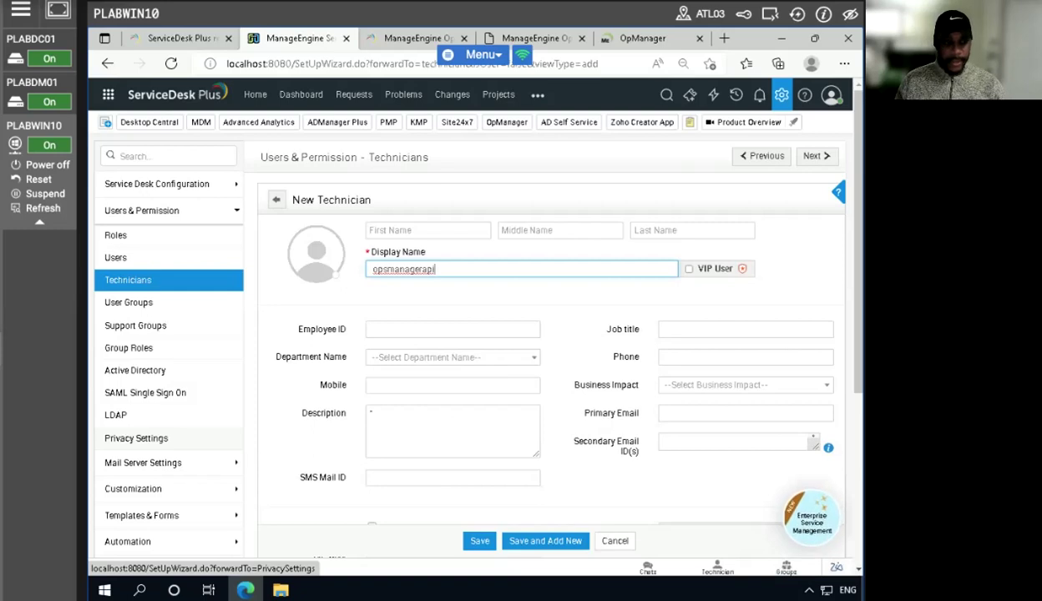
- Enable login for the new technician and set the login name to plabwin10
scroll(303, 435, down, 2)
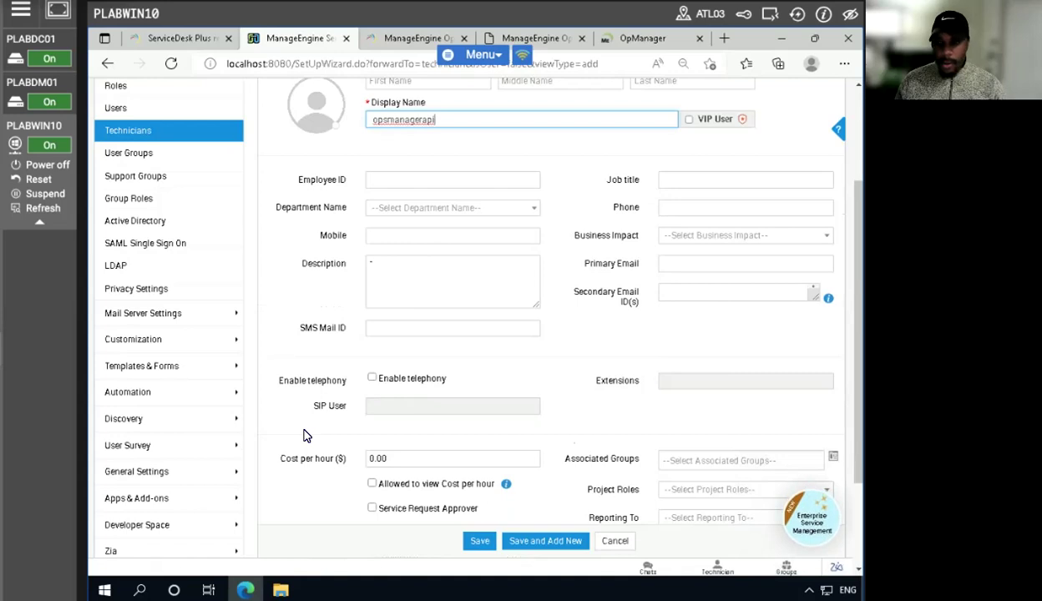
scroll(304, 435, down, 1)
scroll(303, 435, down, 1)
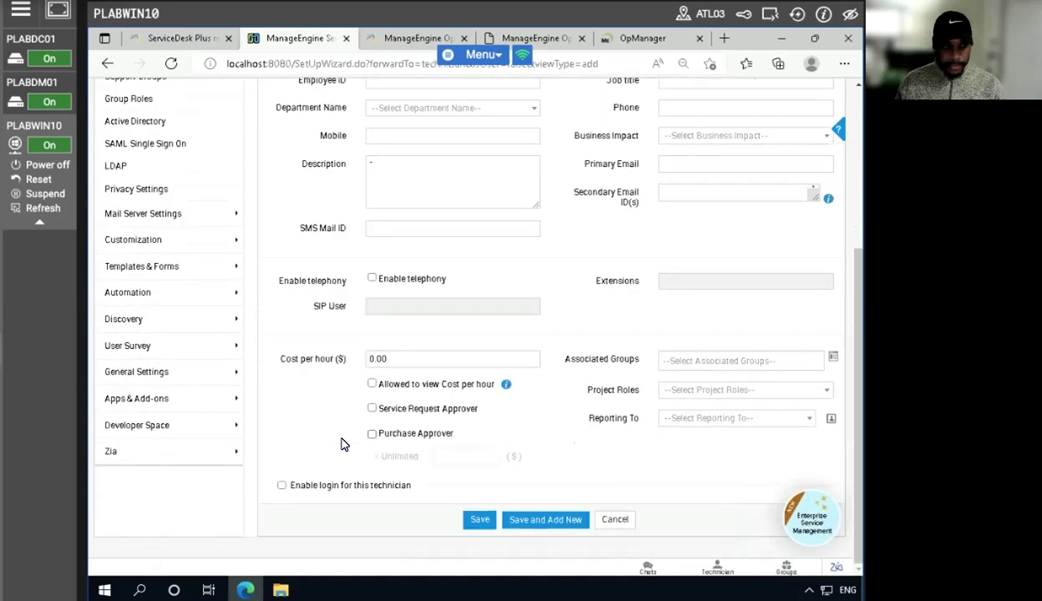
click(281, 486)
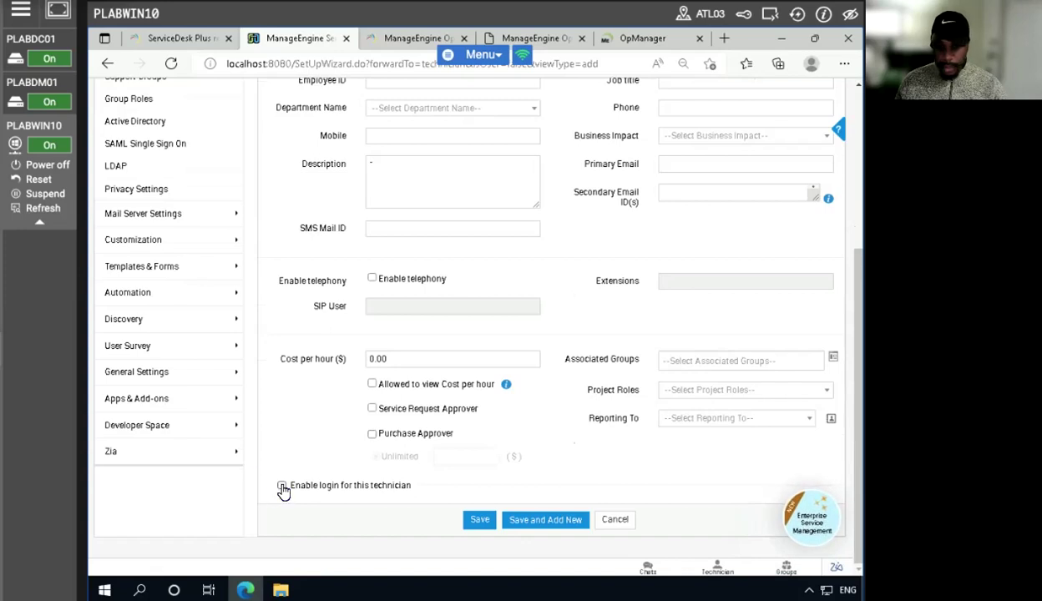
scroll(385, 464, down, 3)
click(402, 290)
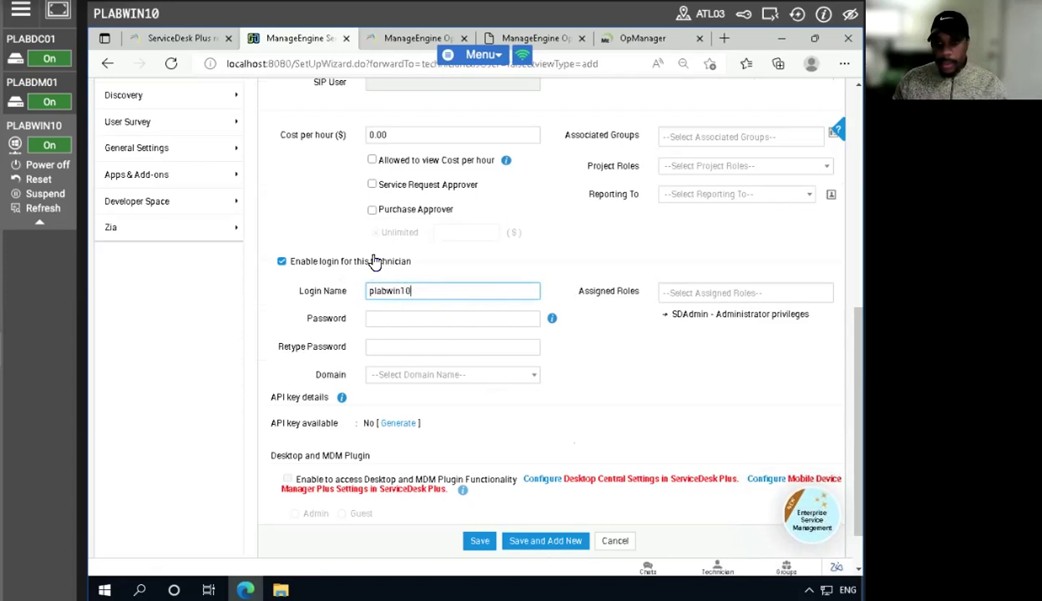
- Enter a password for the technician's login that meets the length, letter-case and special-character rules
click(402, 318)
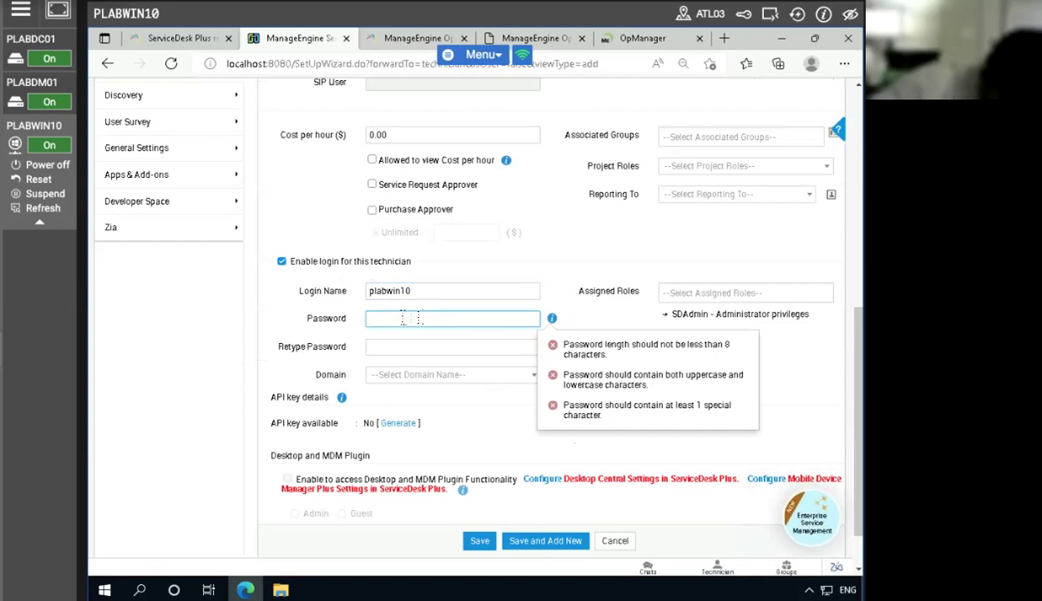
text(••)
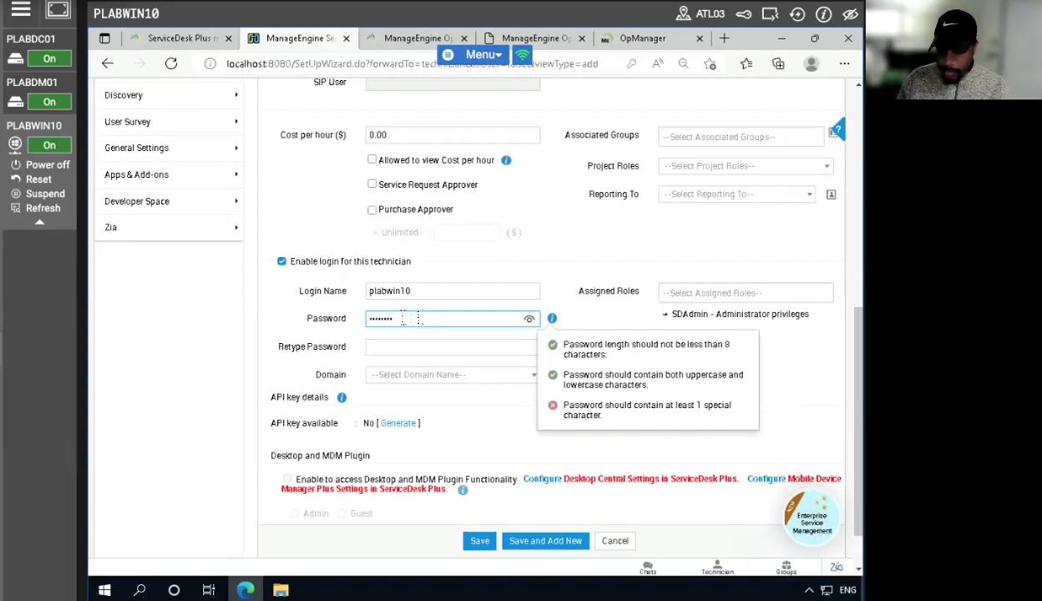
key(BackSpace)
key(BackSpace)
key(BackSpace)
key(BackSpace)
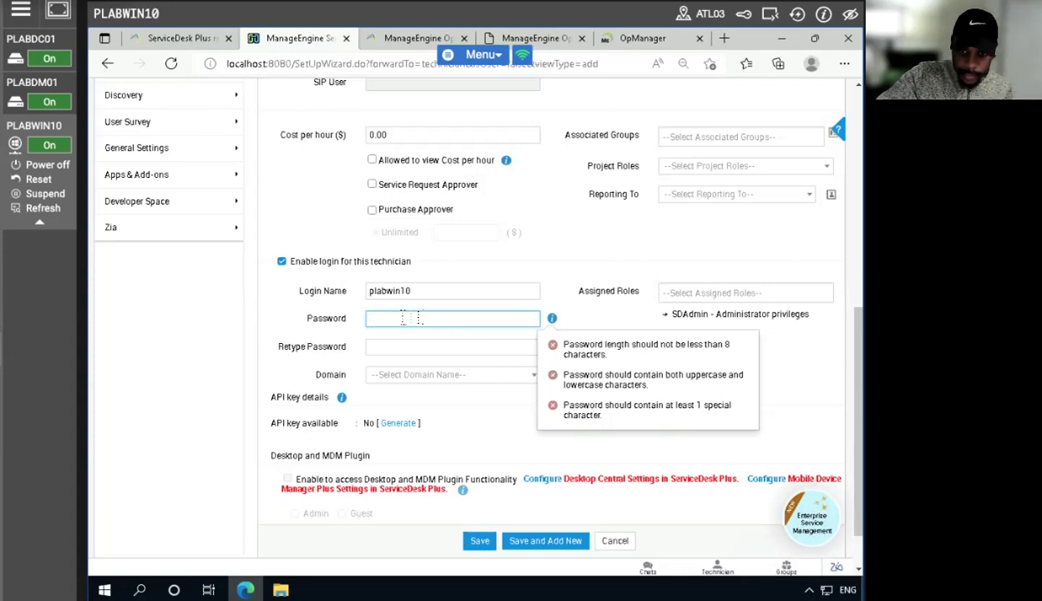
text(•••••)
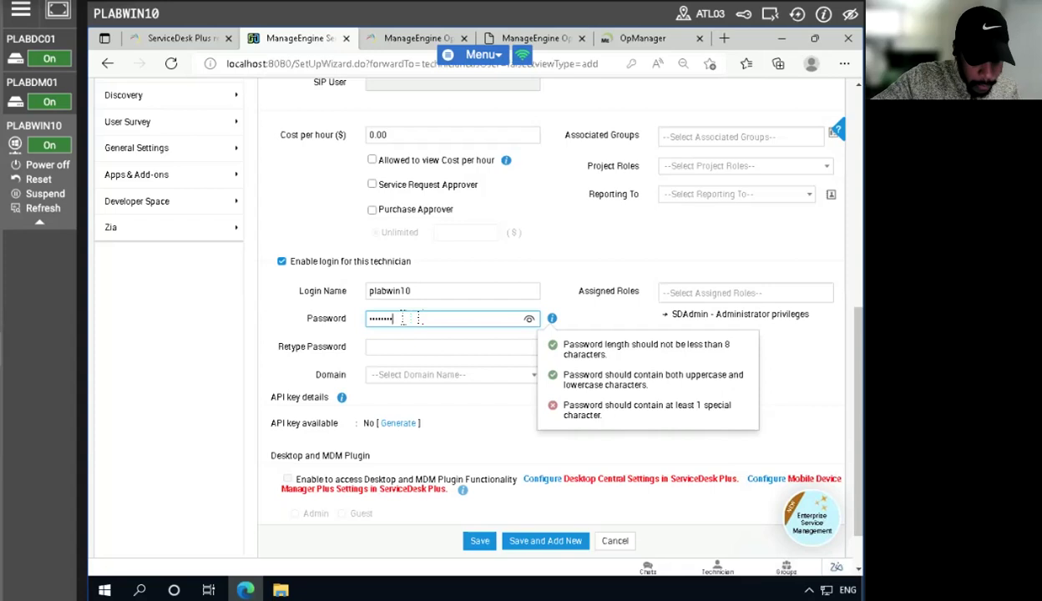
text(!)
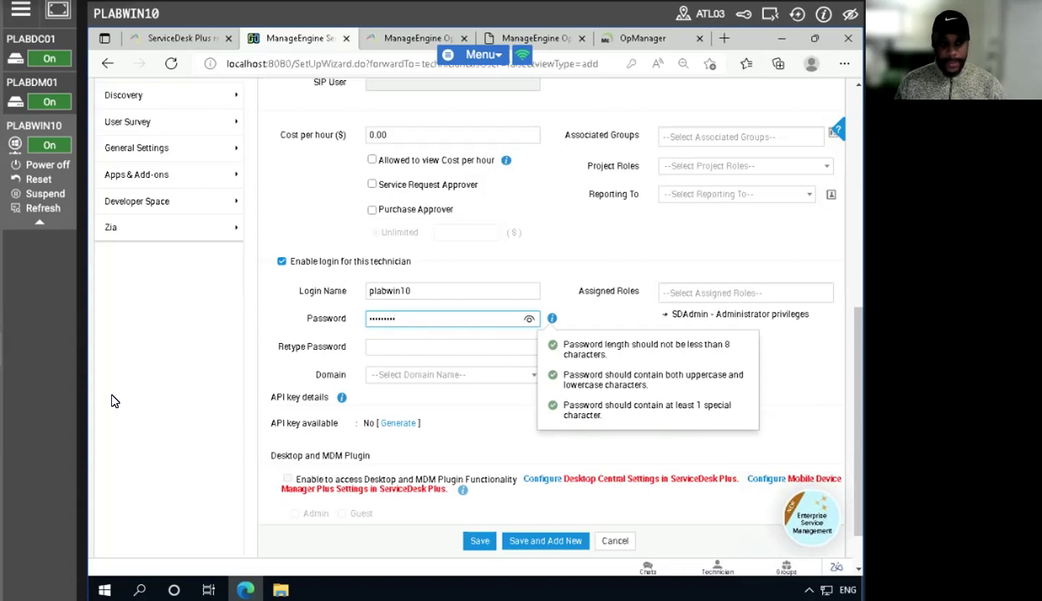
click(789, 347)
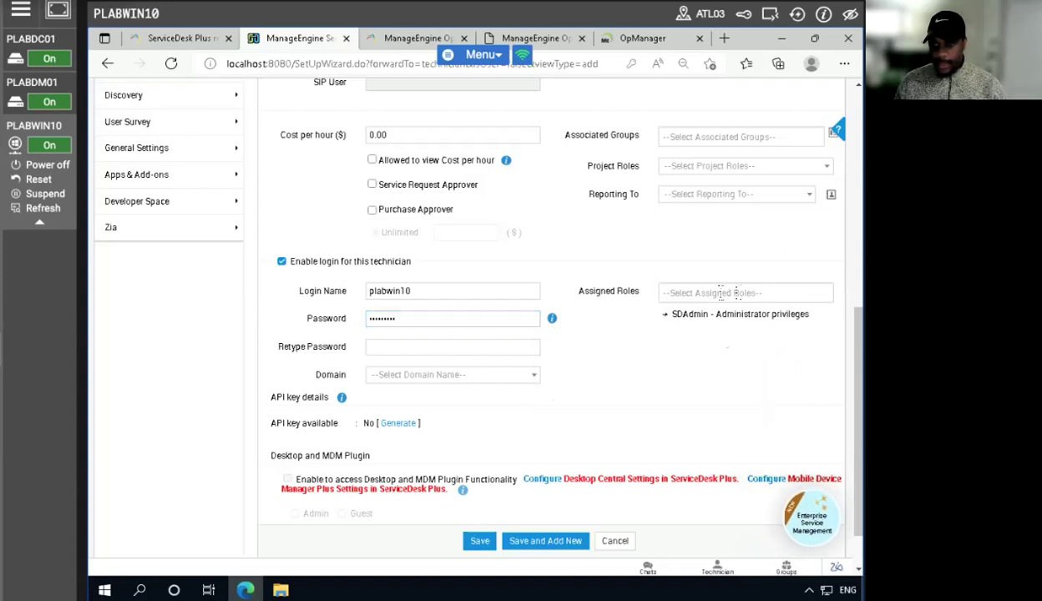
- Assign the SDAdmin role to the new technician and close the role list
click(702, 291)
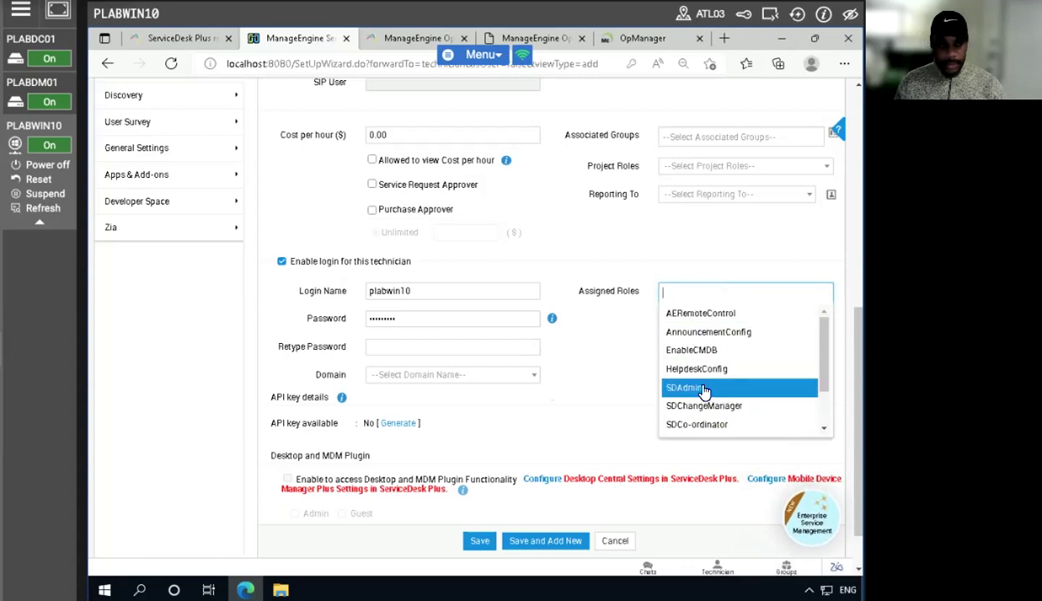
click(706, 391)
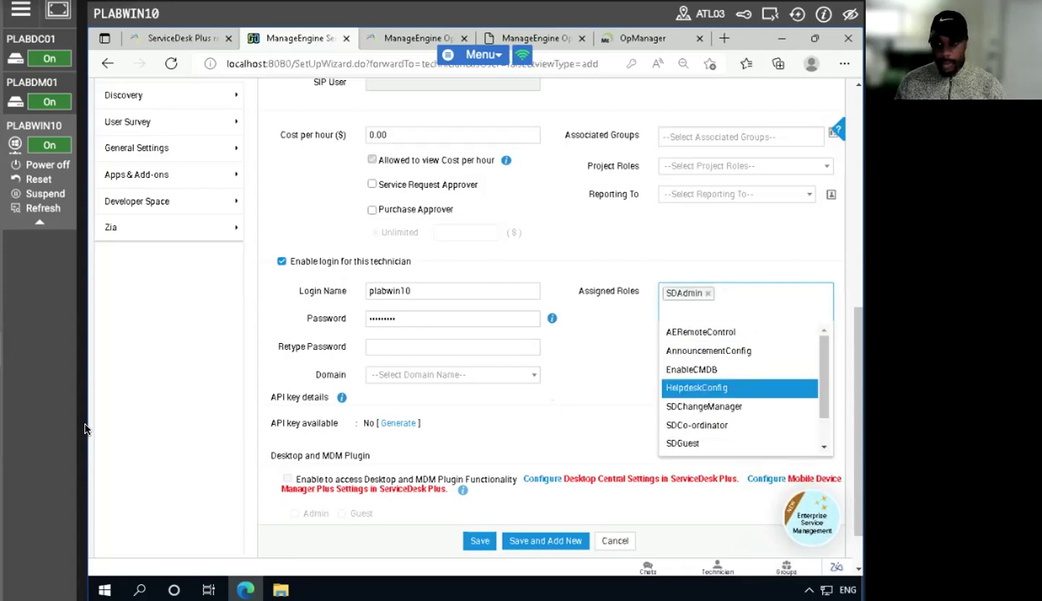
click(587, 337)
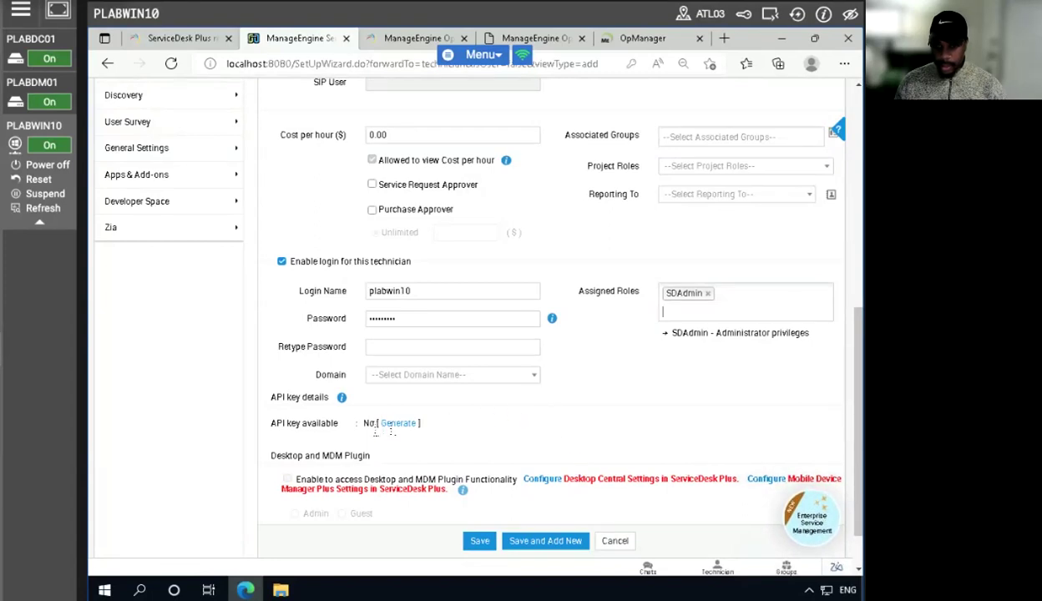
- Generate an API key that never expires for the new technician and copy the key
click(386, 423)
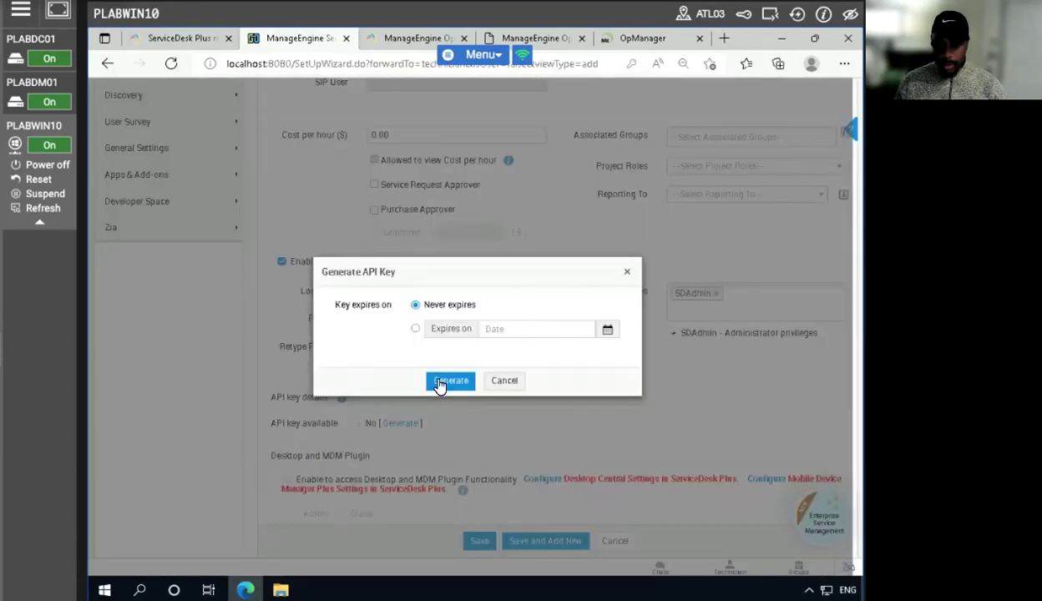
click(449, 382)
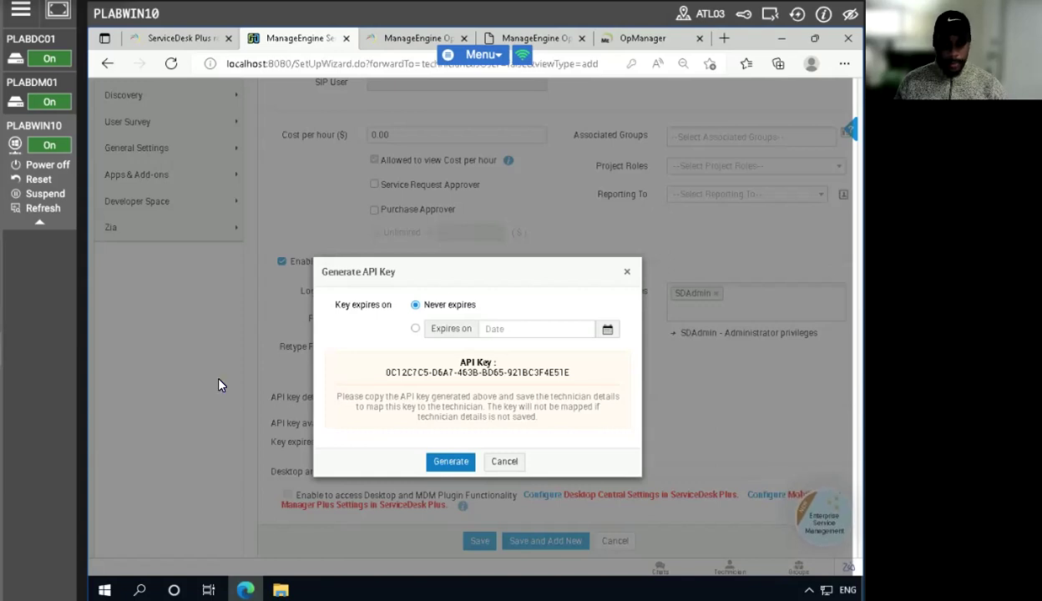
triple_click(459, 373)
drag(458, 374, 462, 374)
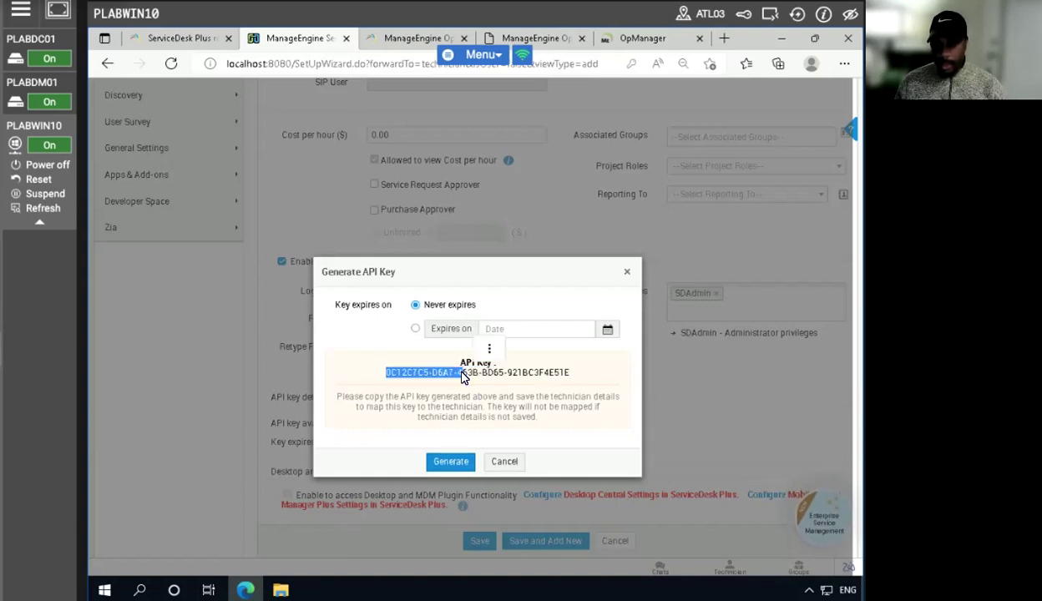
triple_click(462, 373)
right_click(462, 373)
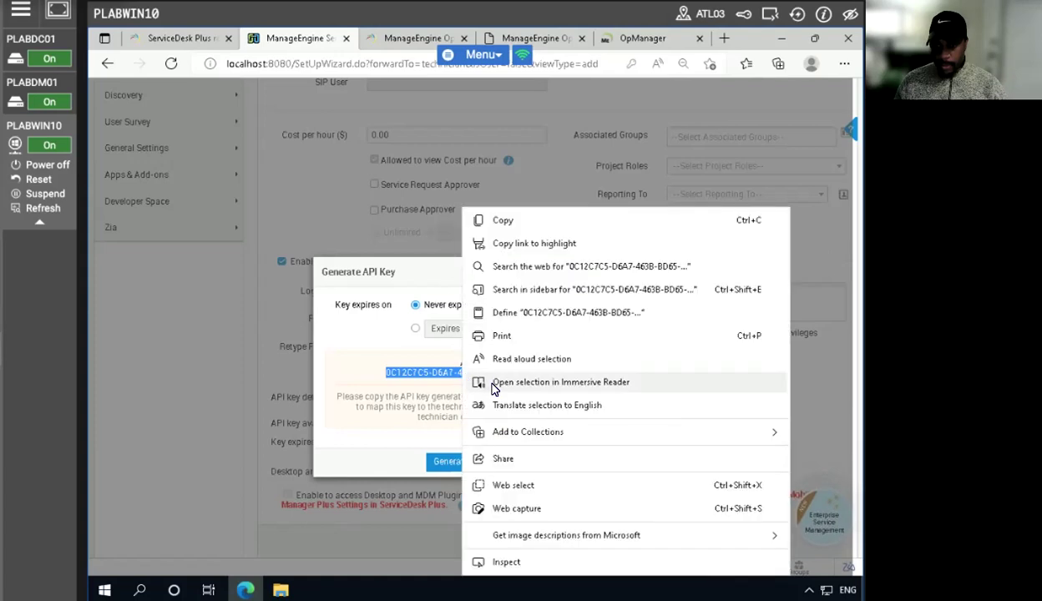
click(503, 222)
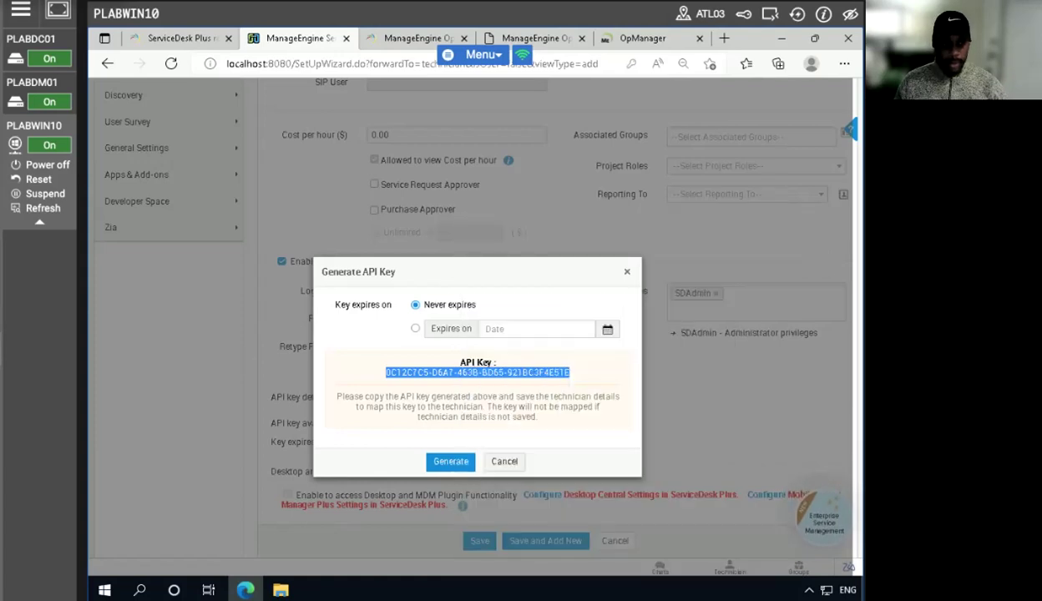
click(627, 271)
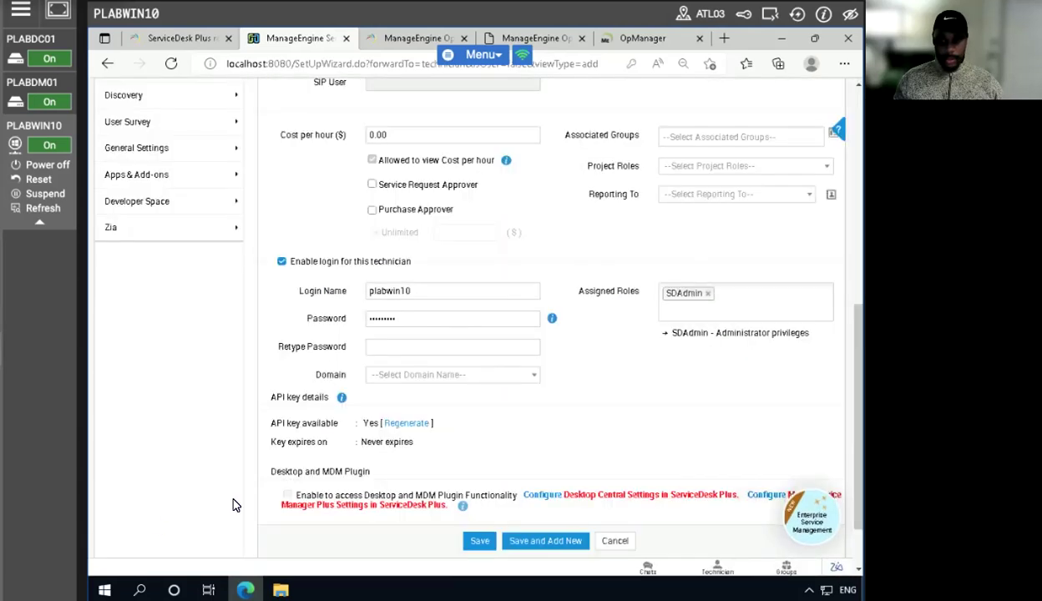
- Retype the technician's login password to match the first entry and save the new technician
click(473, 541)
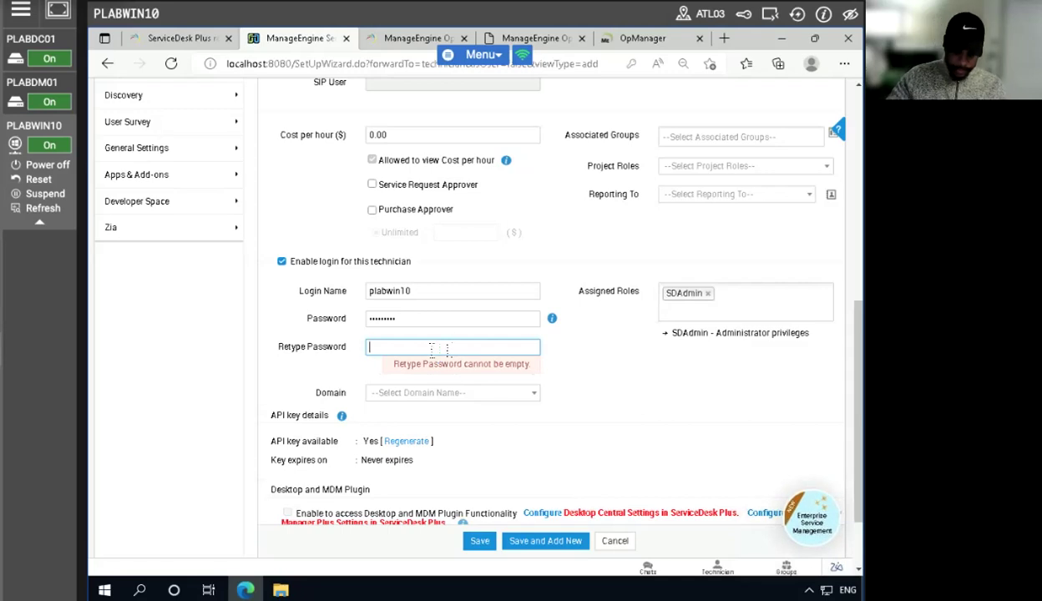
text(P)
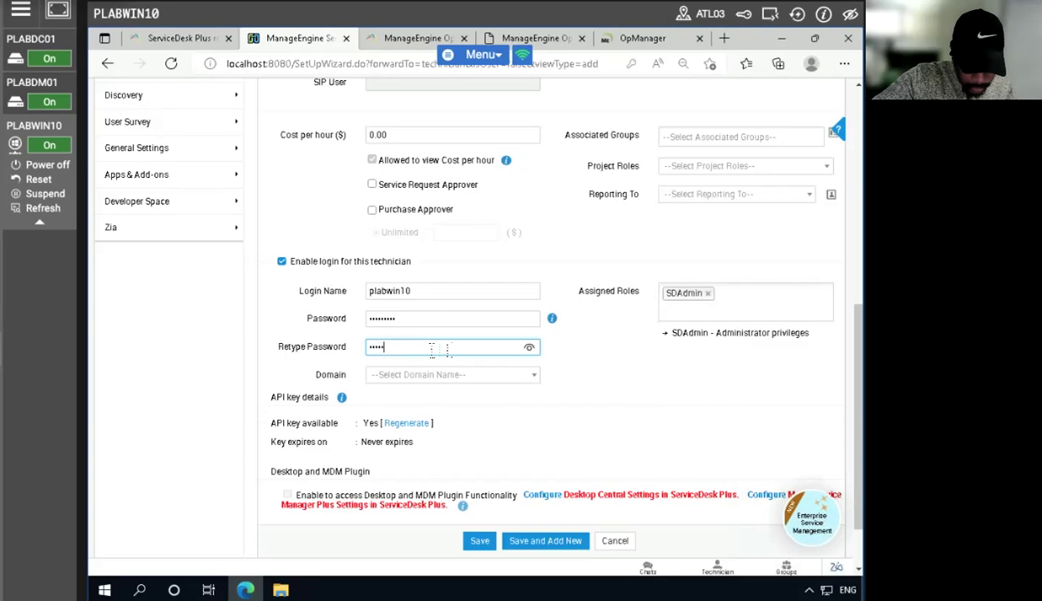
text(assword1)
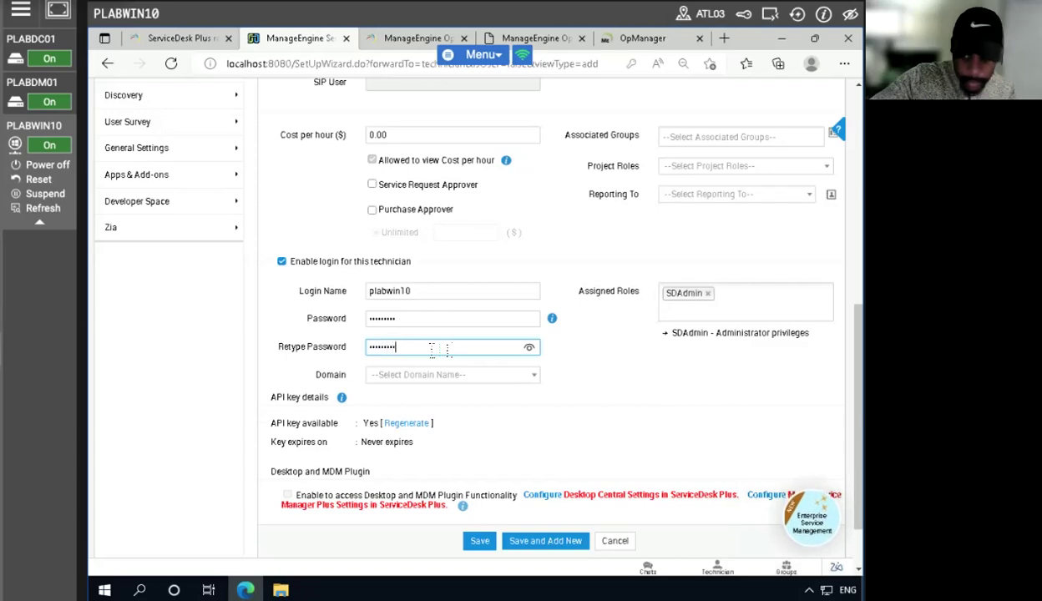
click(473, 542)
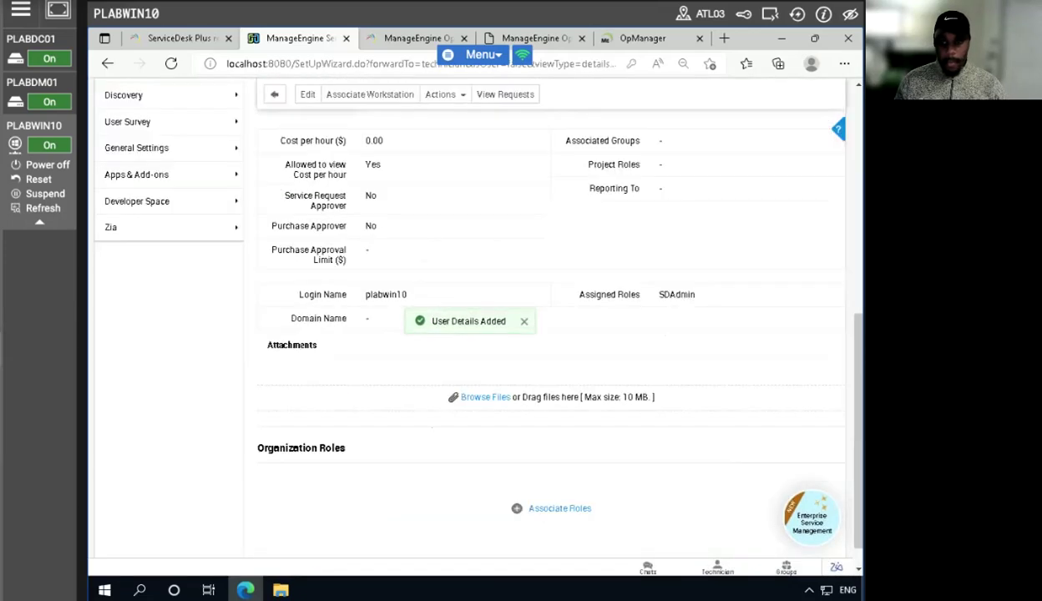
- Switch to OpManager and paste the copied API key as the Technician Key in the ServiceDesk Plus configuration
click(630, 37)
click(319, 310)
right_click(312, 309)
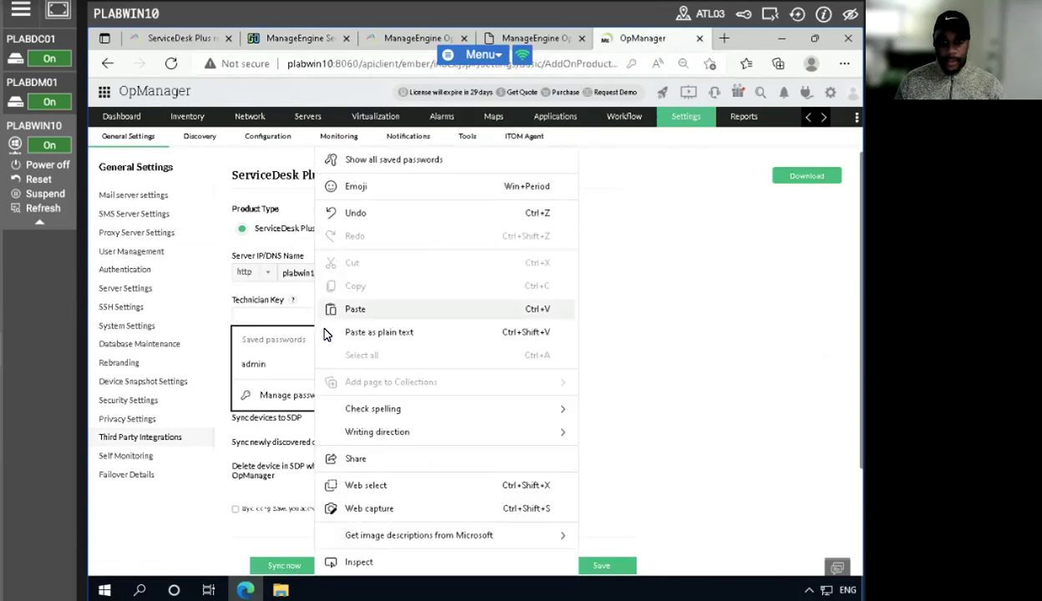
click(372, 312)
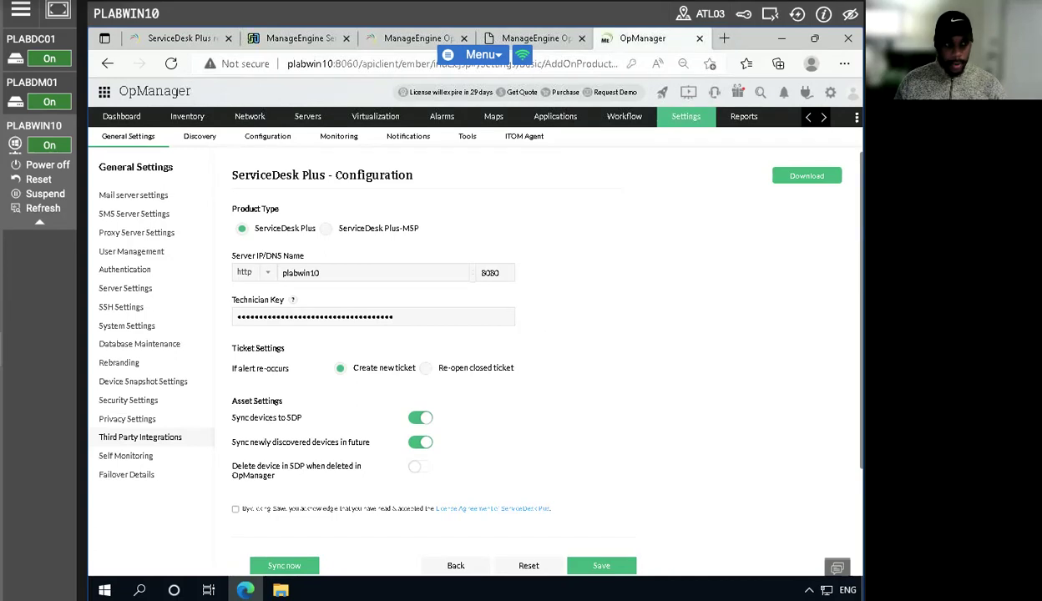
- Save the ServiceDesk Plus configuration with its license agreement accepted, and sync the devices immediately
scroll(665, 459, down, 3)
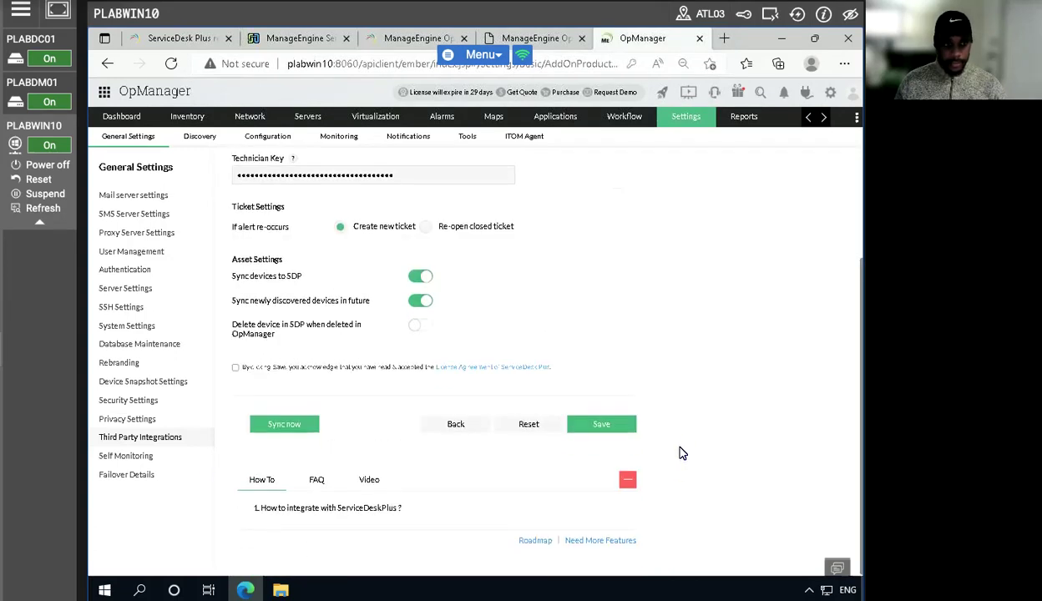
click(603, 433)
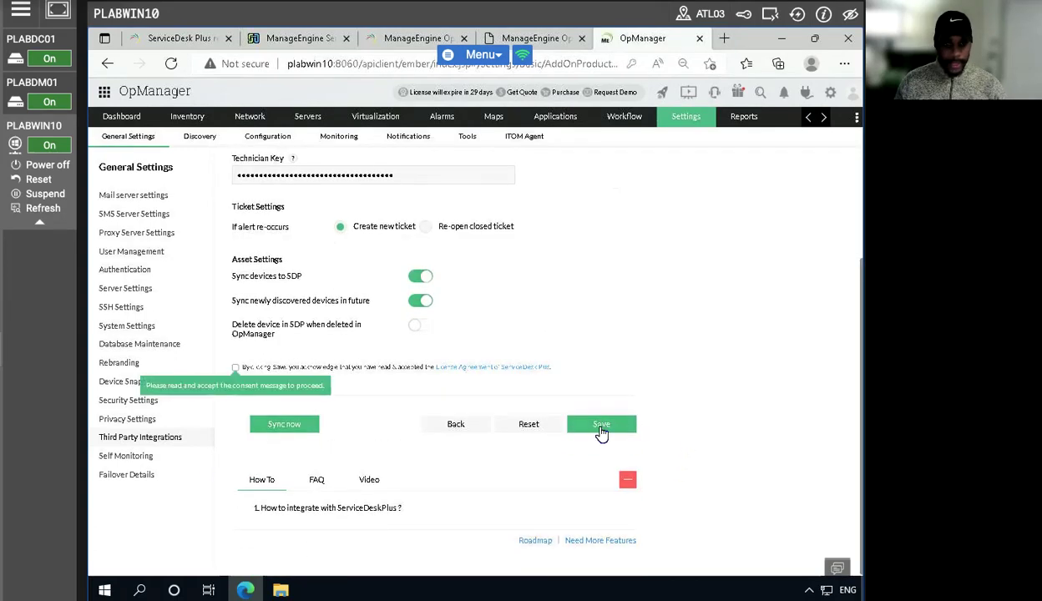
click(235, 368)
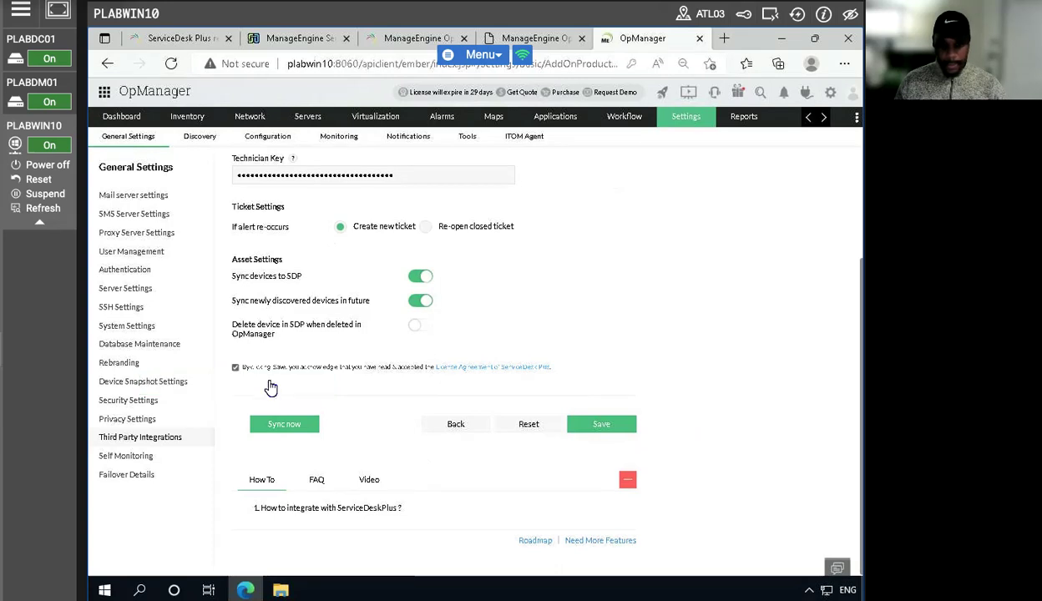
click(599, 421)
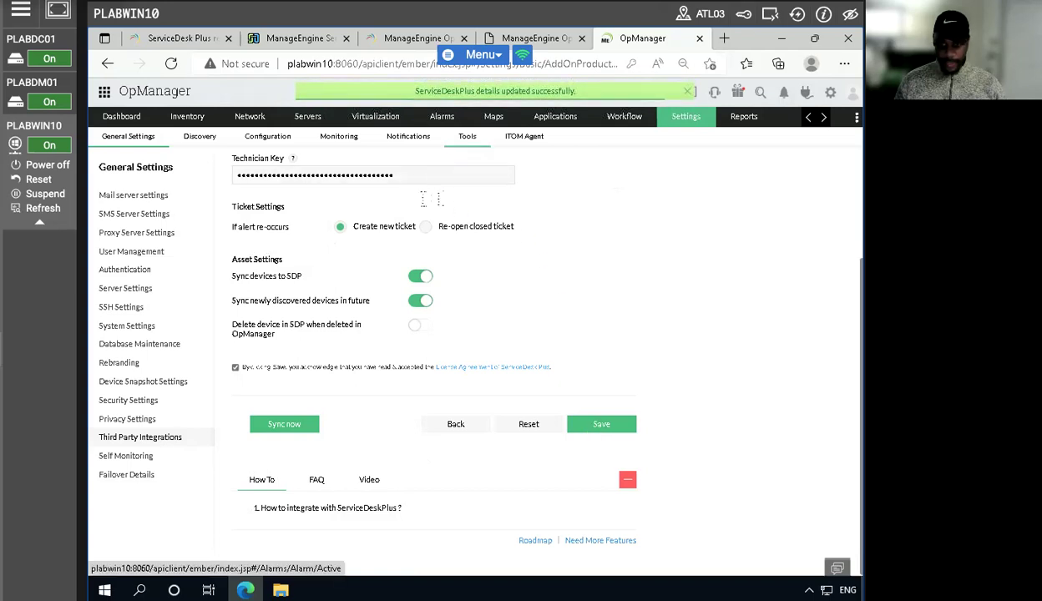
click(278, 428)
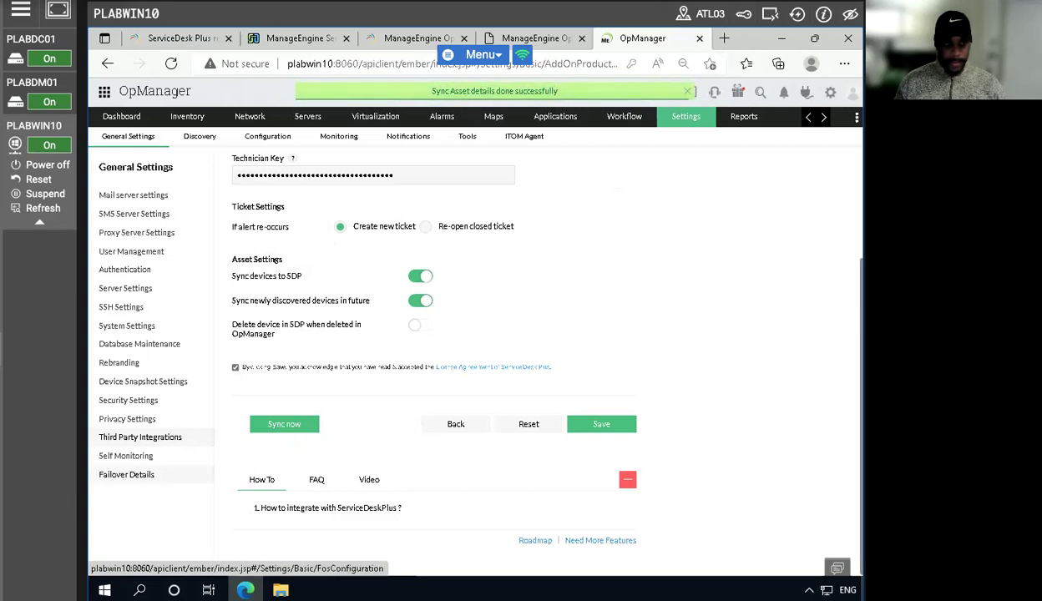
click(285, 428)
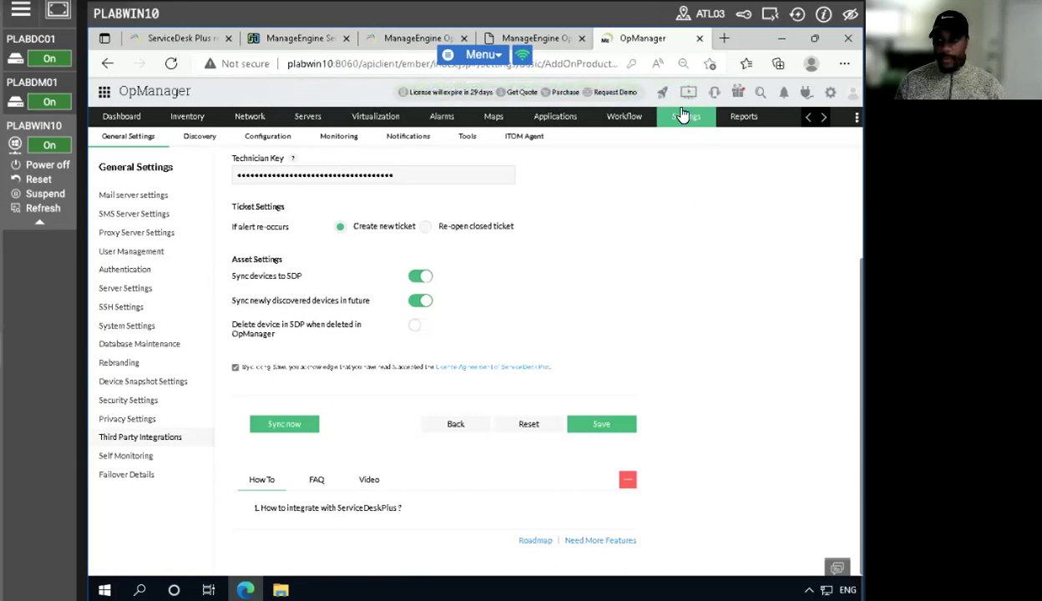
- Create a new notification profile of the Log a Ticket type, declining the browser's offer to save the password
mouse_move(683, 115)
mouse_move(645, 224)
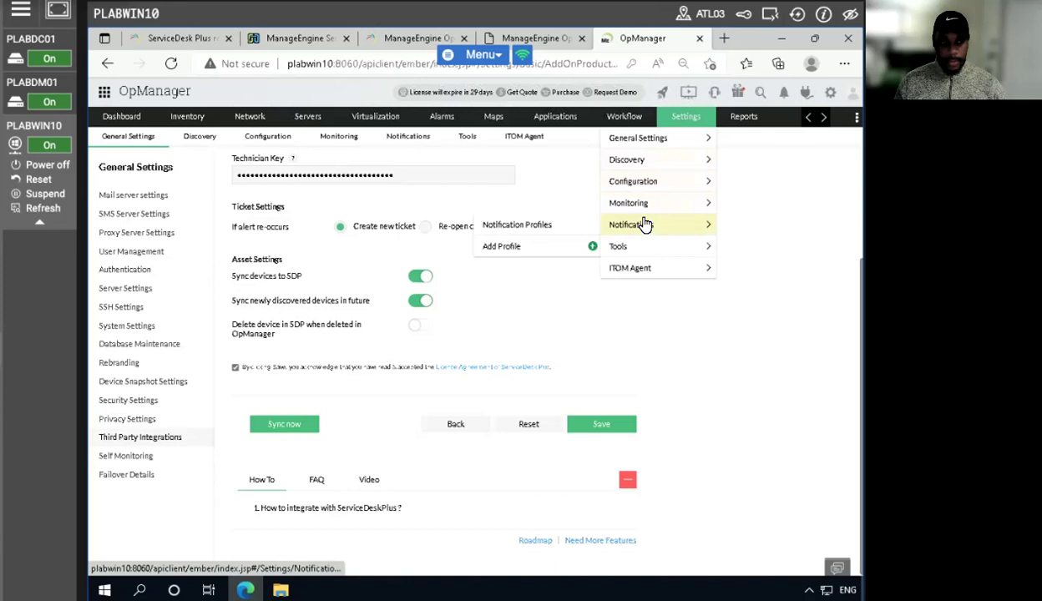
click(545, 224)
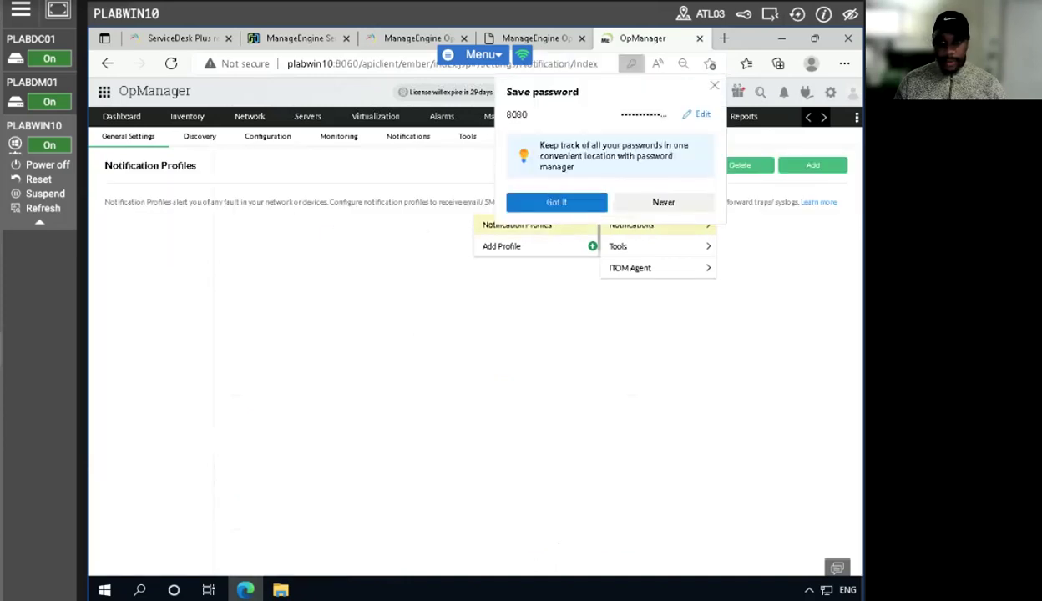
click(655, 203)
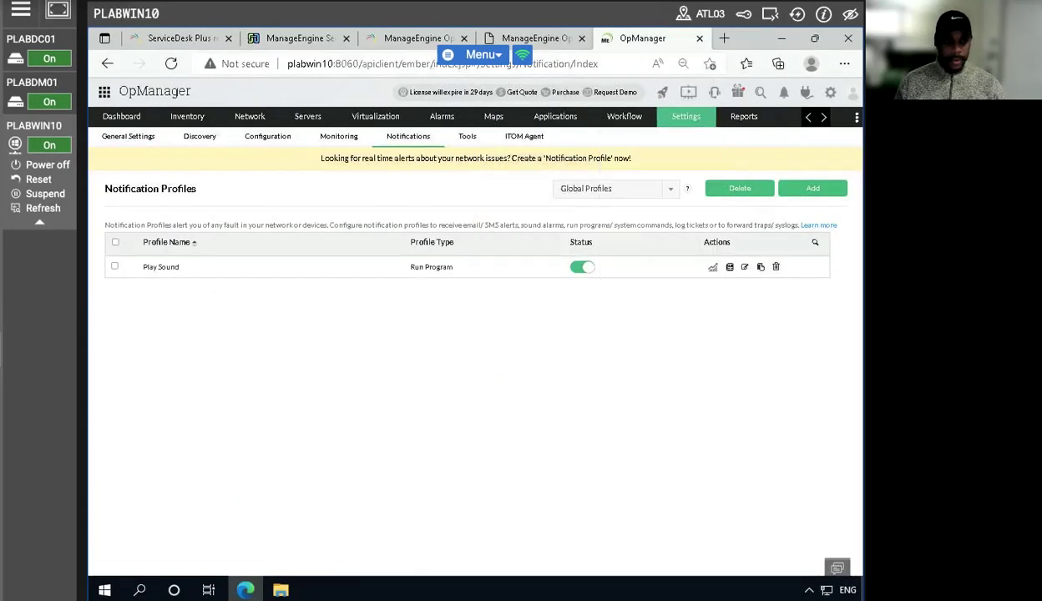
click(812, 188)
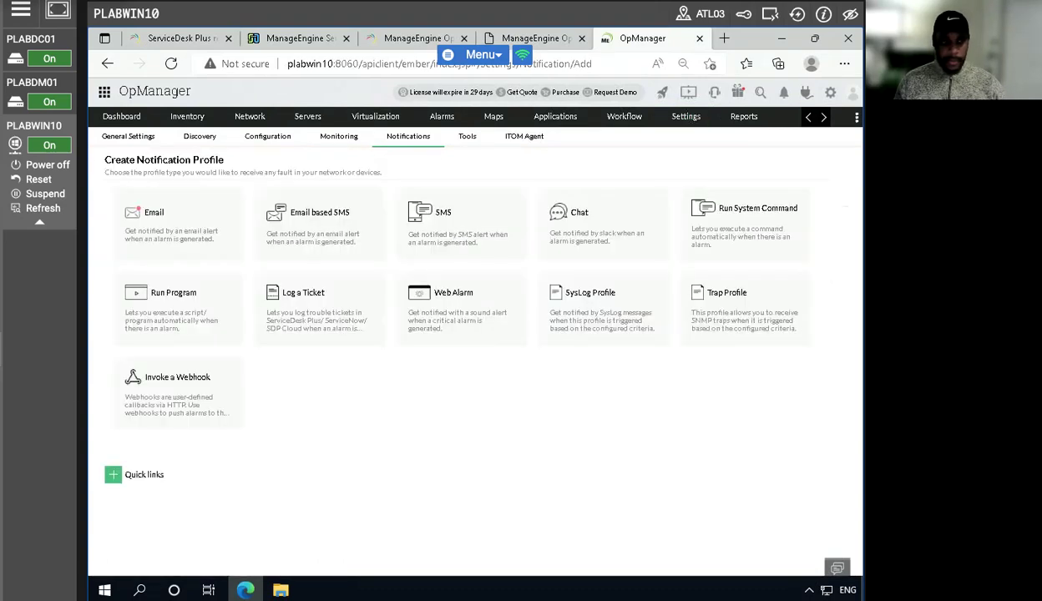
click(318, 318)
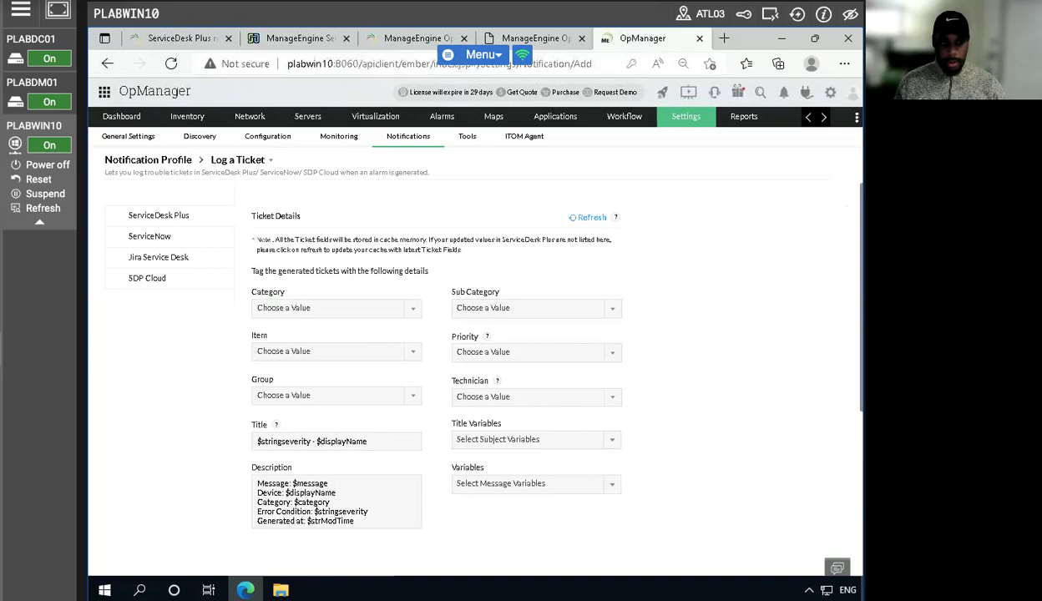
- Set the ticket category to General and continue to the profile's criteria
click(401, 309)
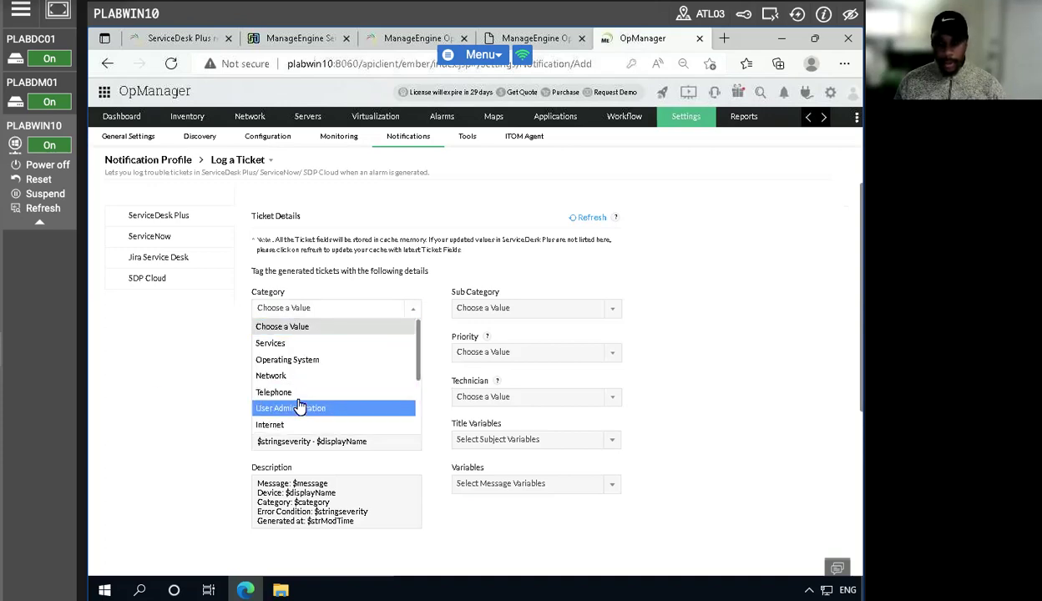
scroll(298, 405, down, 2)
scroll(309, 399, down, 2)
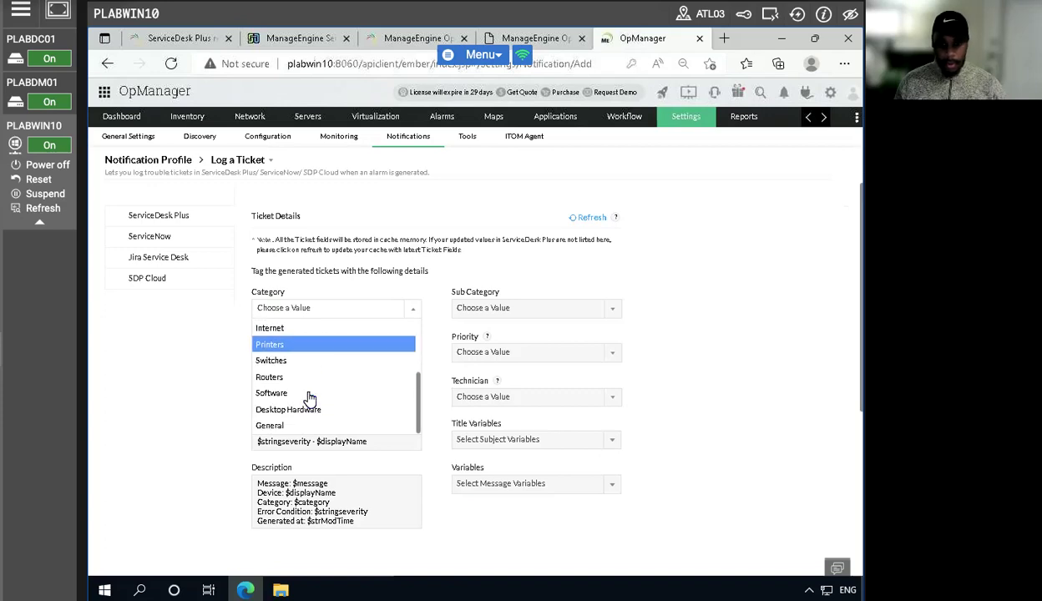
click(281, 426)
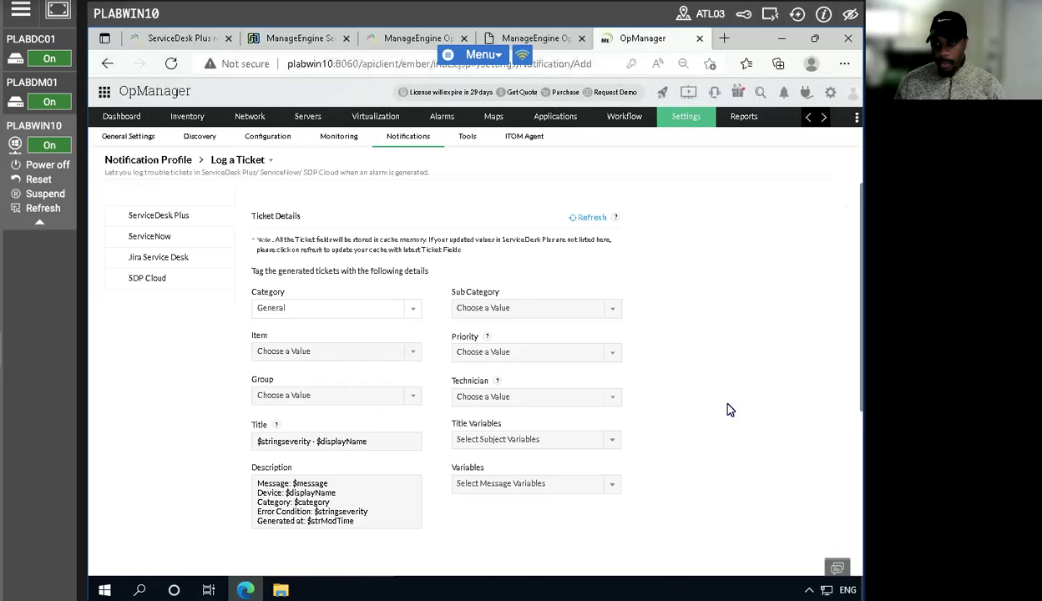
scroll(728, 410, down, 5)
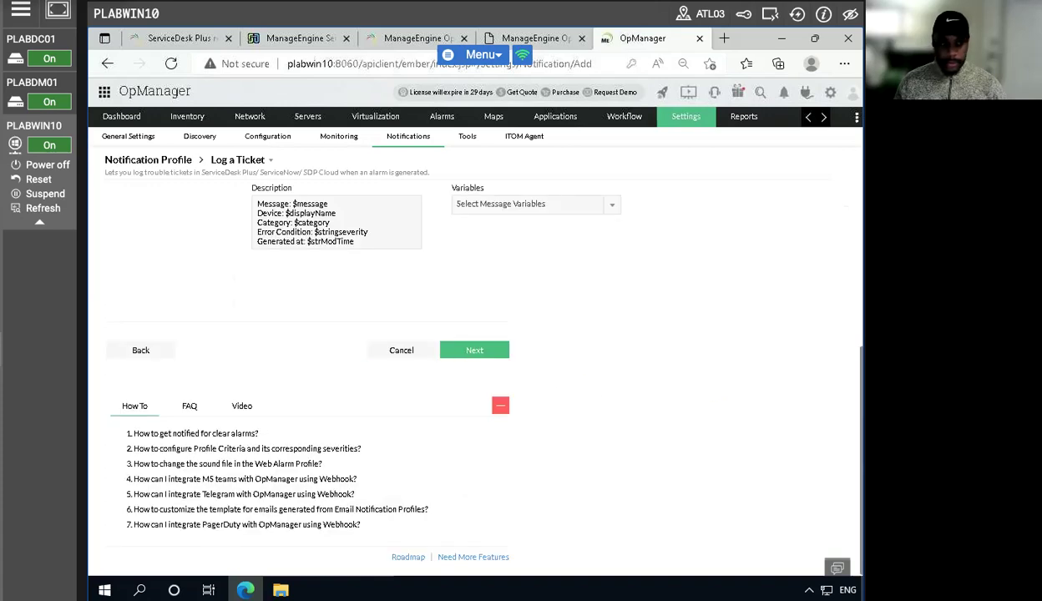
click(474, 350)
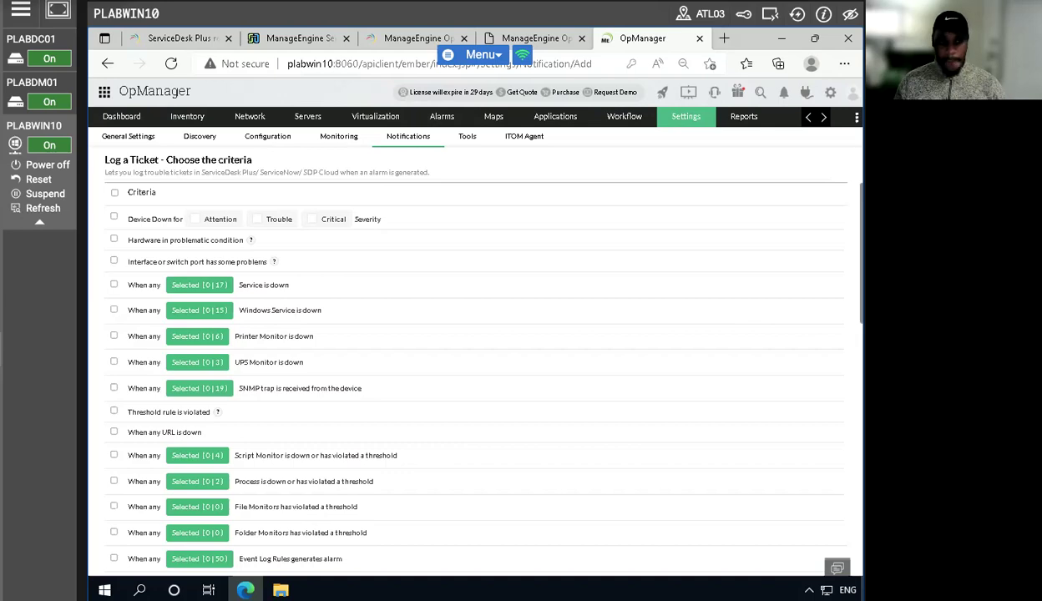
- Log tickets for Device Down at Attention, Trouble and Critical severity, and continue to the device association
click(194, 221)
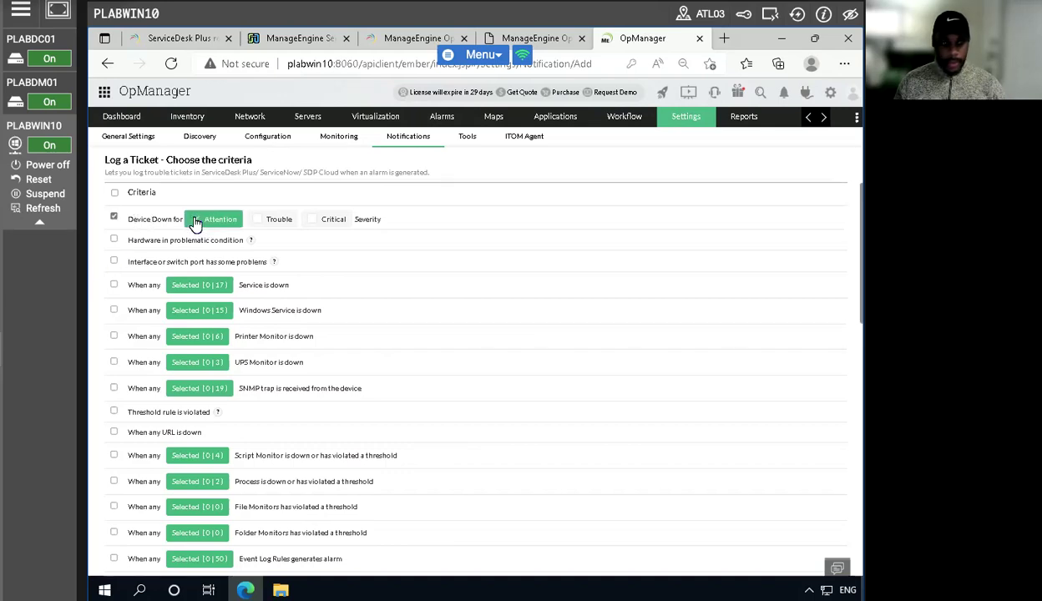
click(275, 219)
click(316, 220)
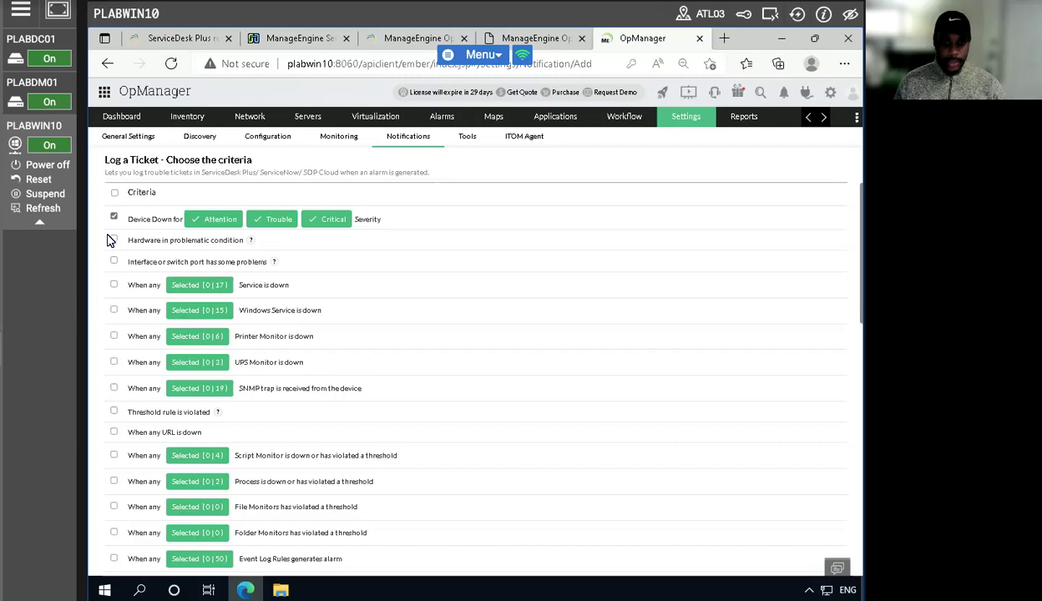
scroll(663, 362, down, 10)
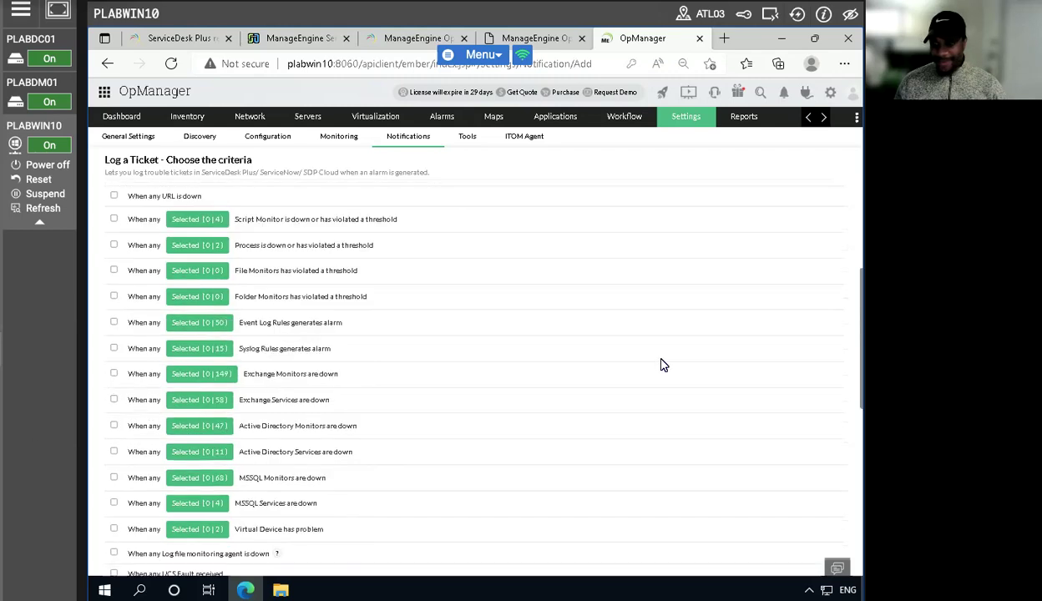
scroll(468, 562, down, 2)
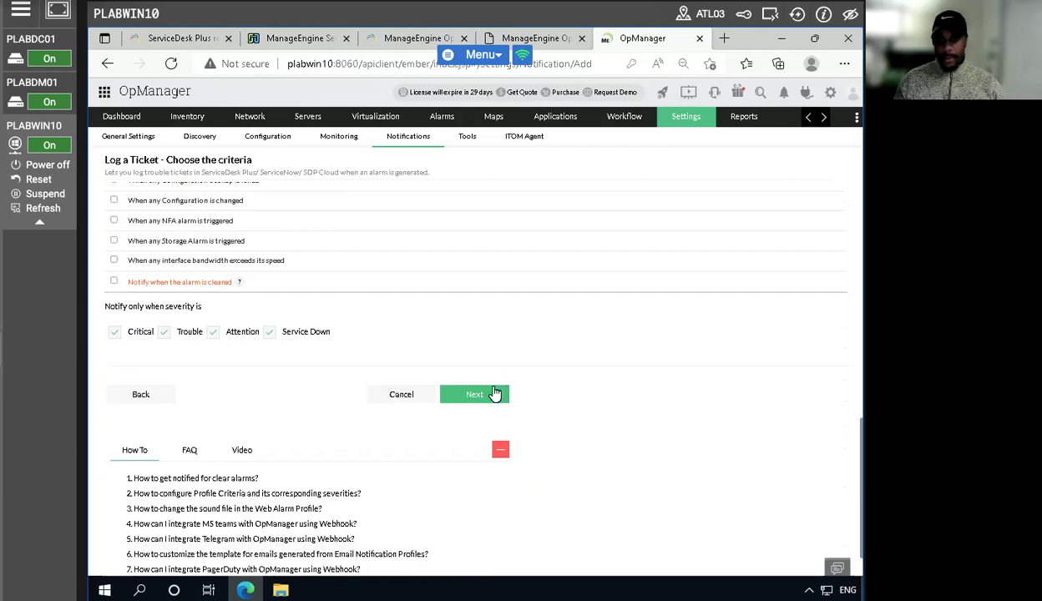
click(455, 389)
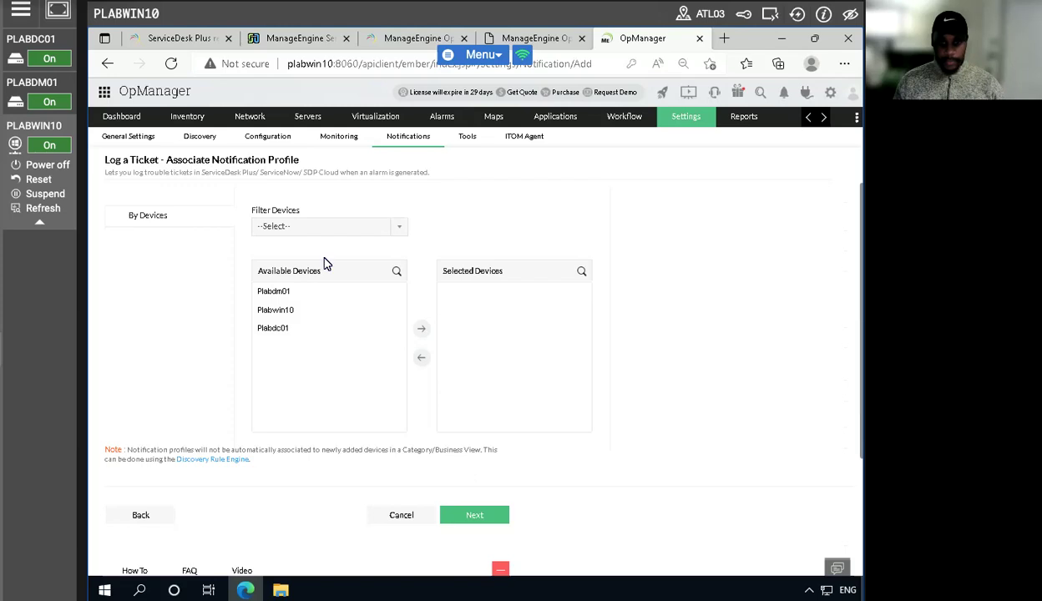
- Associate the devices Plabdc01 and Plabdm01 with the Log a Ticket profile and continue to the schedule settings
click(290, 329)
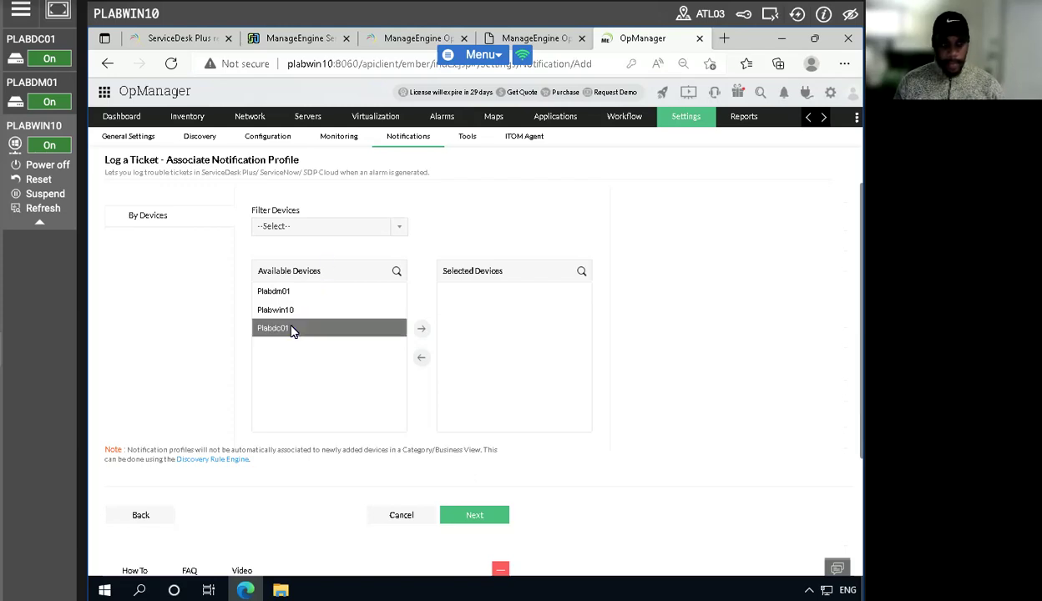
click(421, 329)
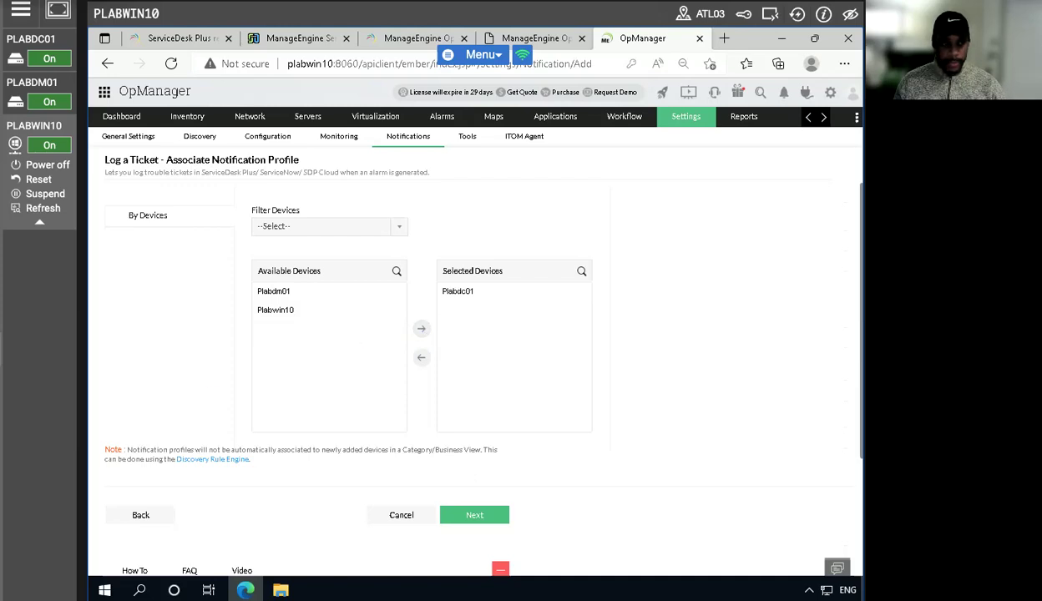
click(302, 298)
click(422, 329)
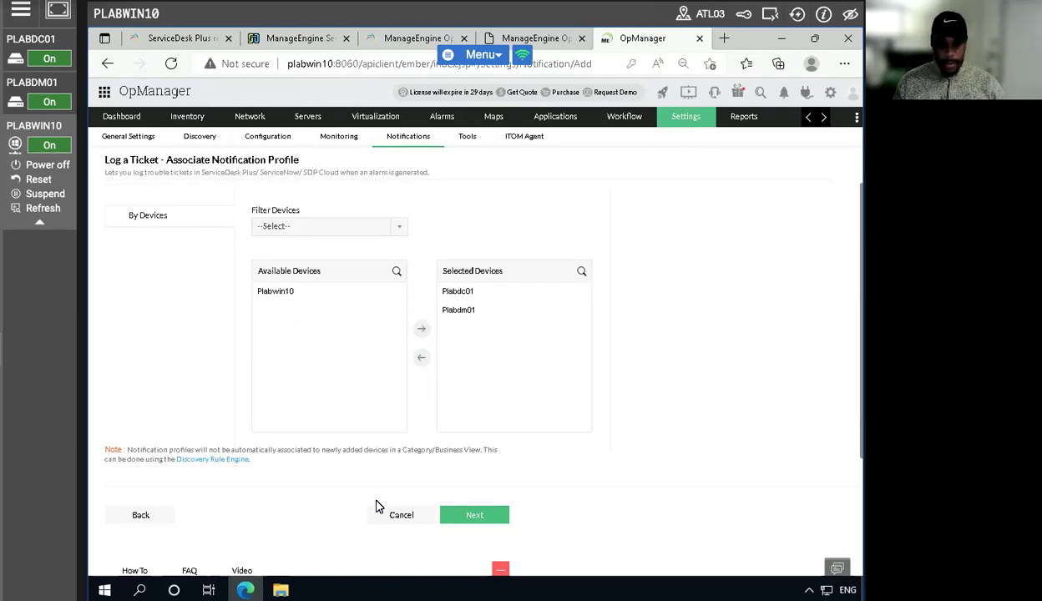
click(476, 515)
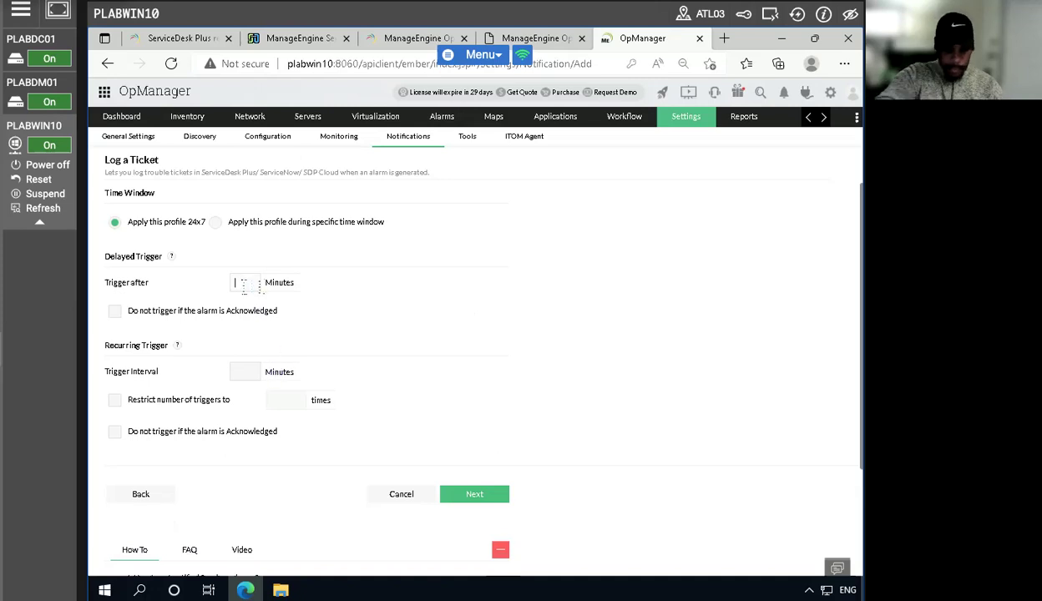
- Set the delayed trigger to 1 minute and the recurring trigger interval to 1 minute, and continue to the profile summary
text(1)
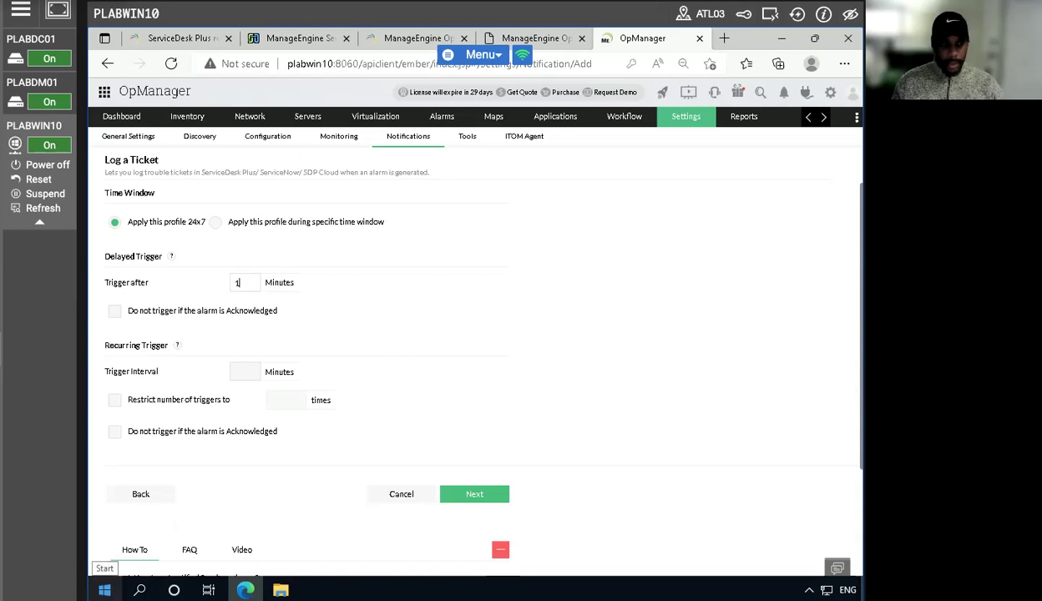
click(239, 373)
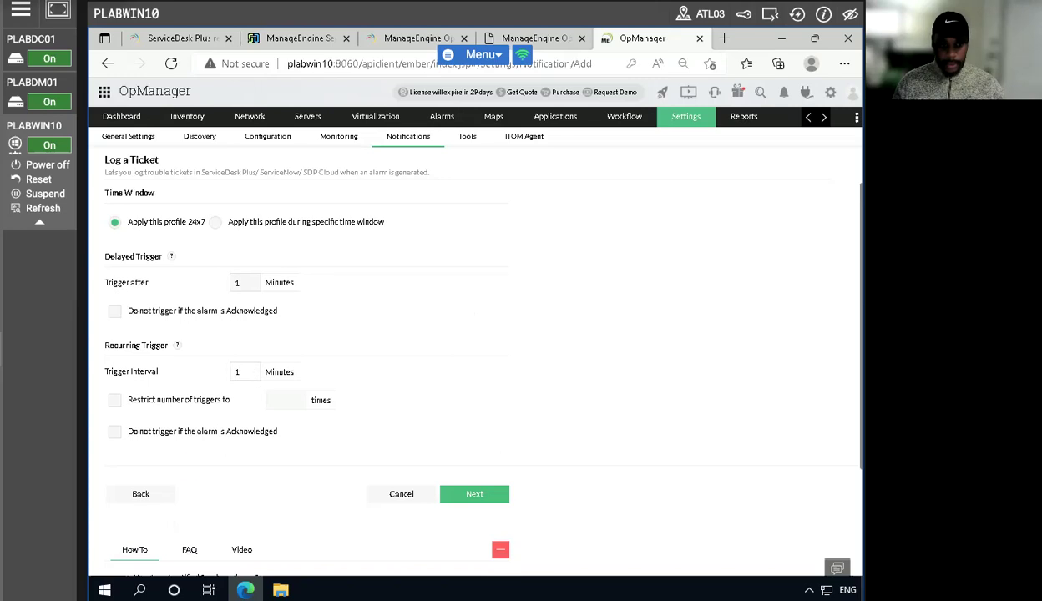
click(482, 494)
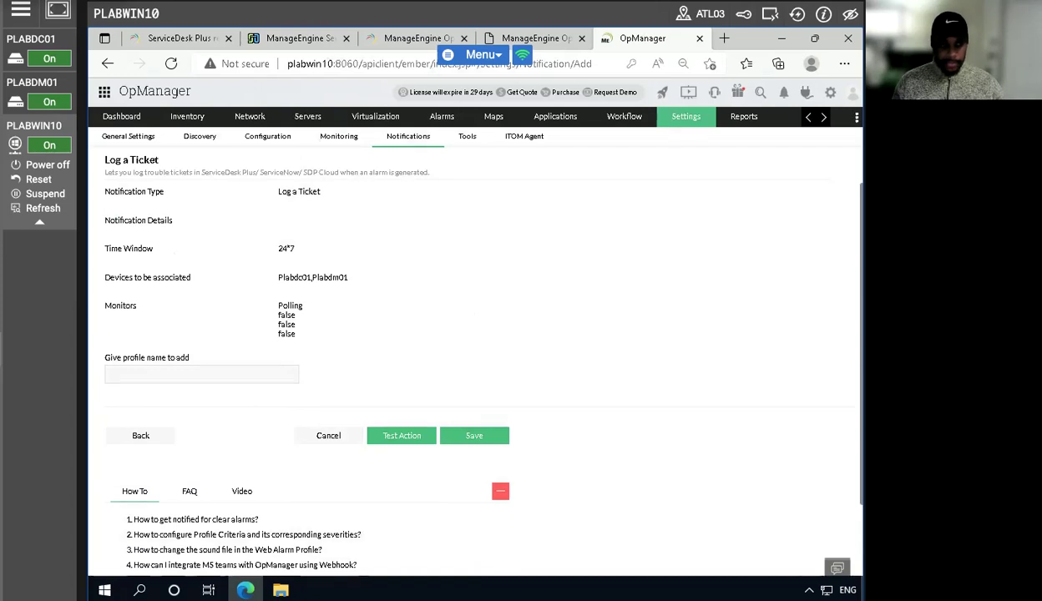
- Name the notification profile tickettest and save it
click(161, 378)
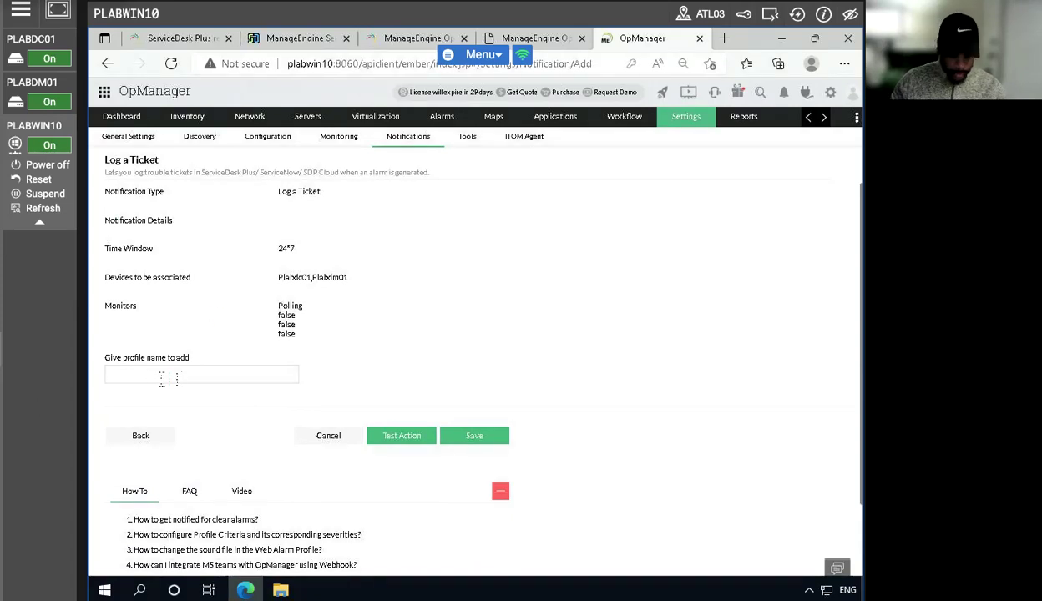
text(tic)
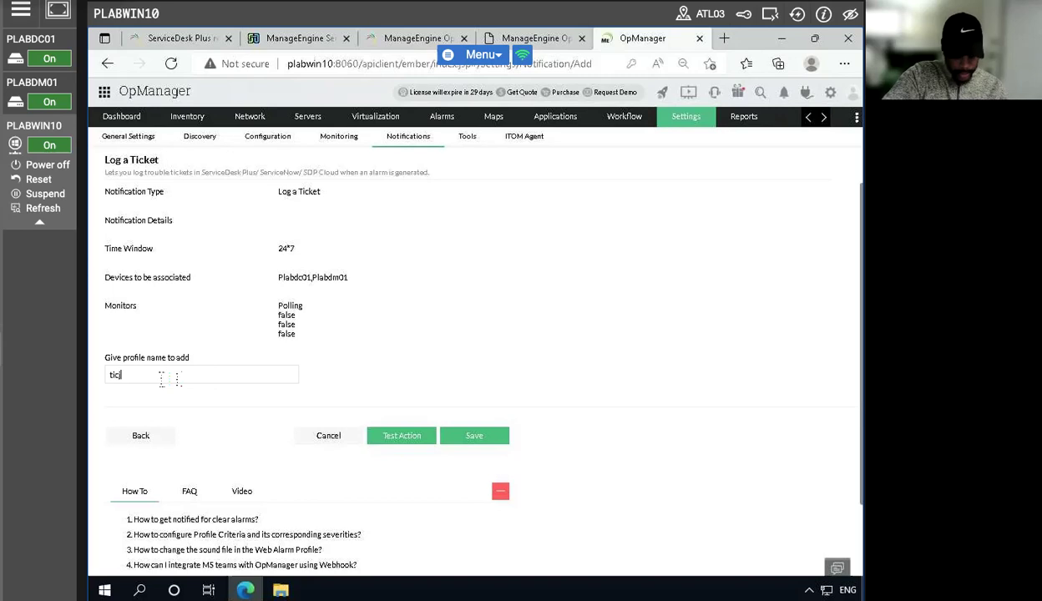
text(kettest)
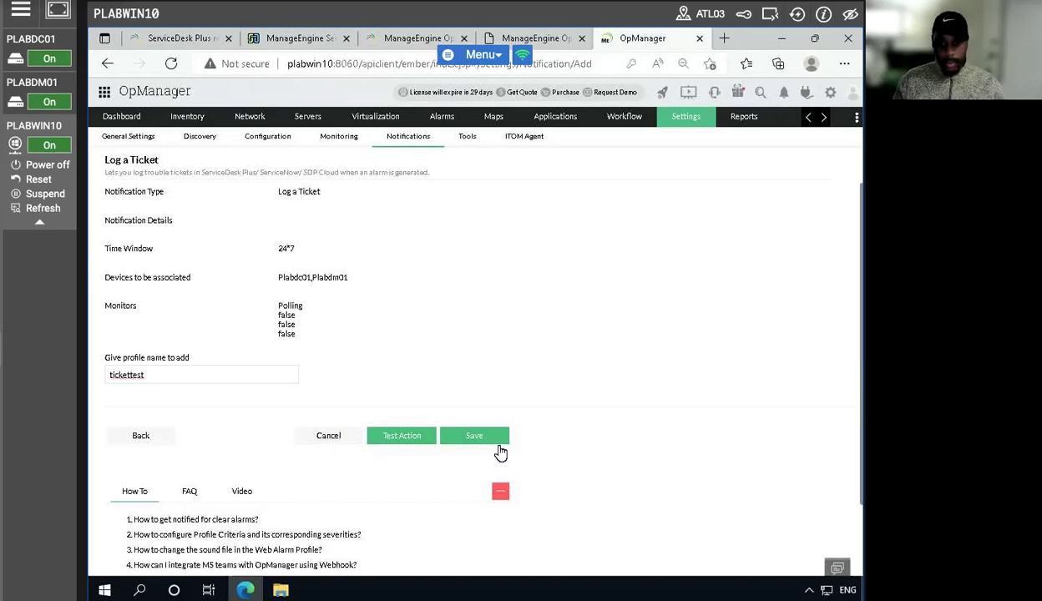
click(453, 438)
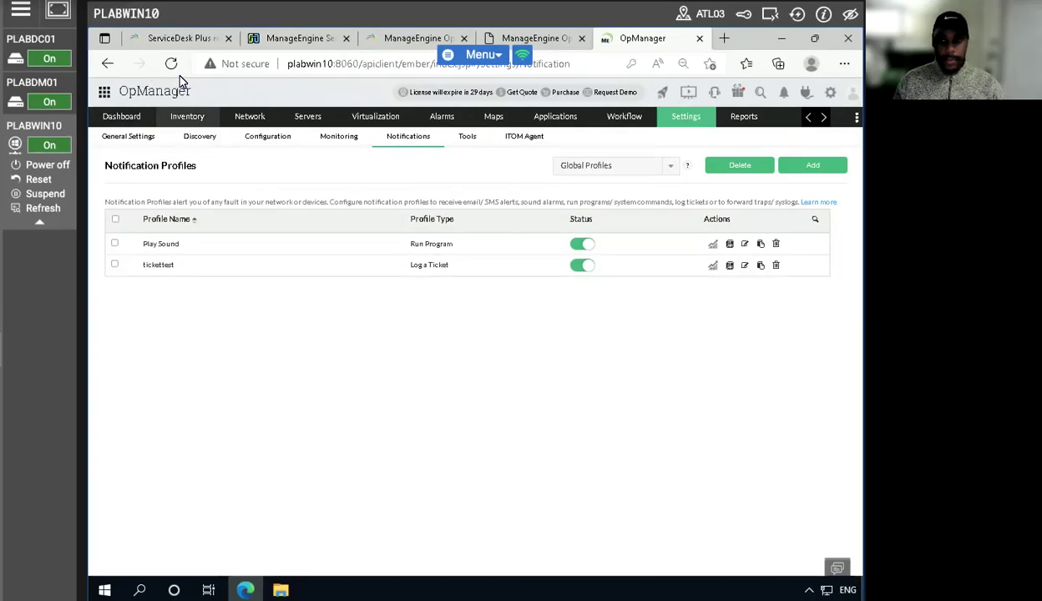
- Switch to ServiceDesk Plus and go from the technician's details to the home page
click(796, 14)
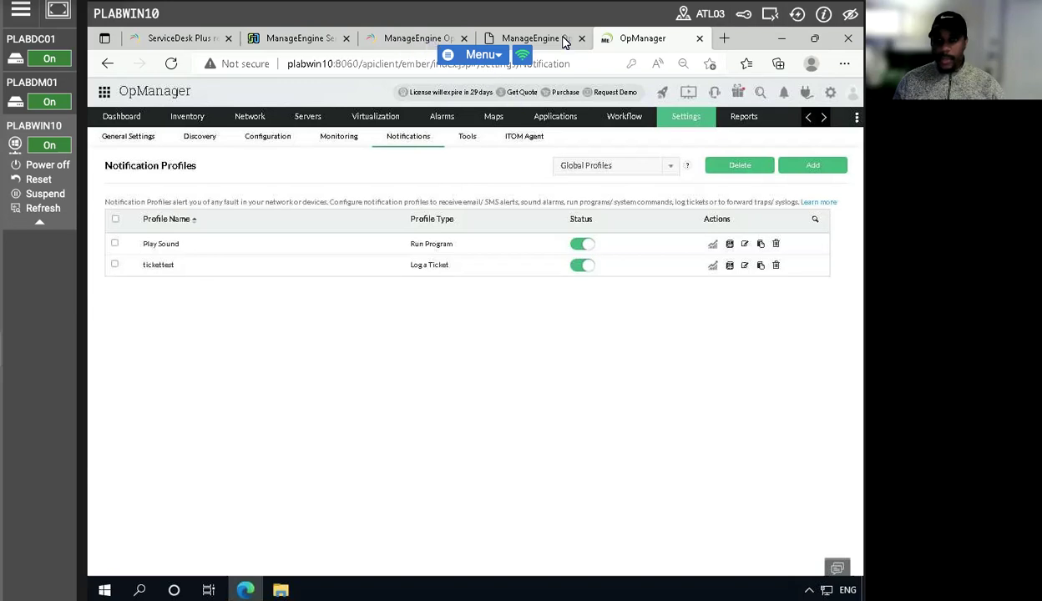
click(556, 40)
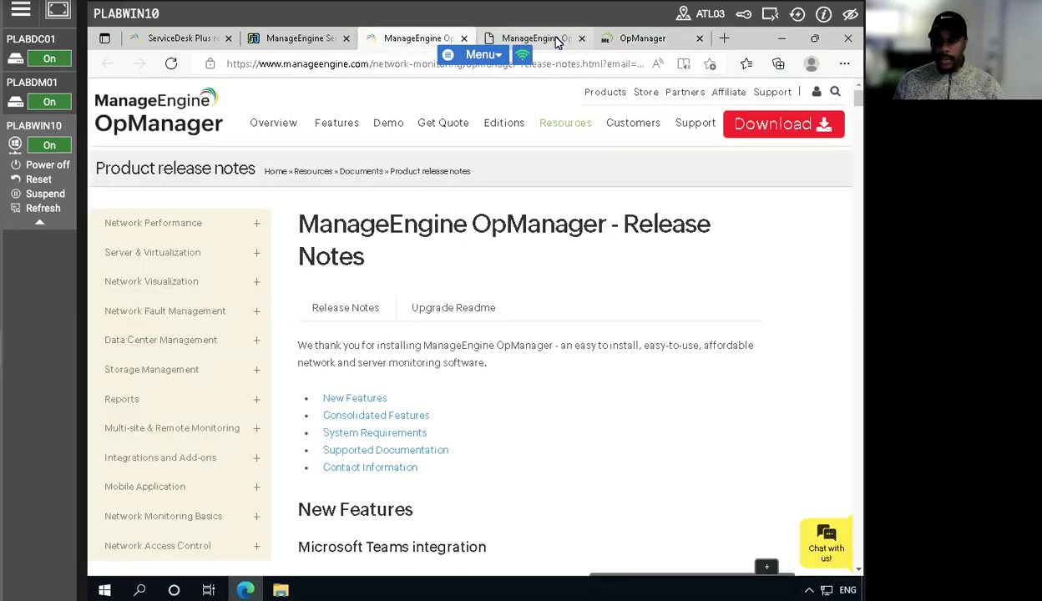
click(281, 41)
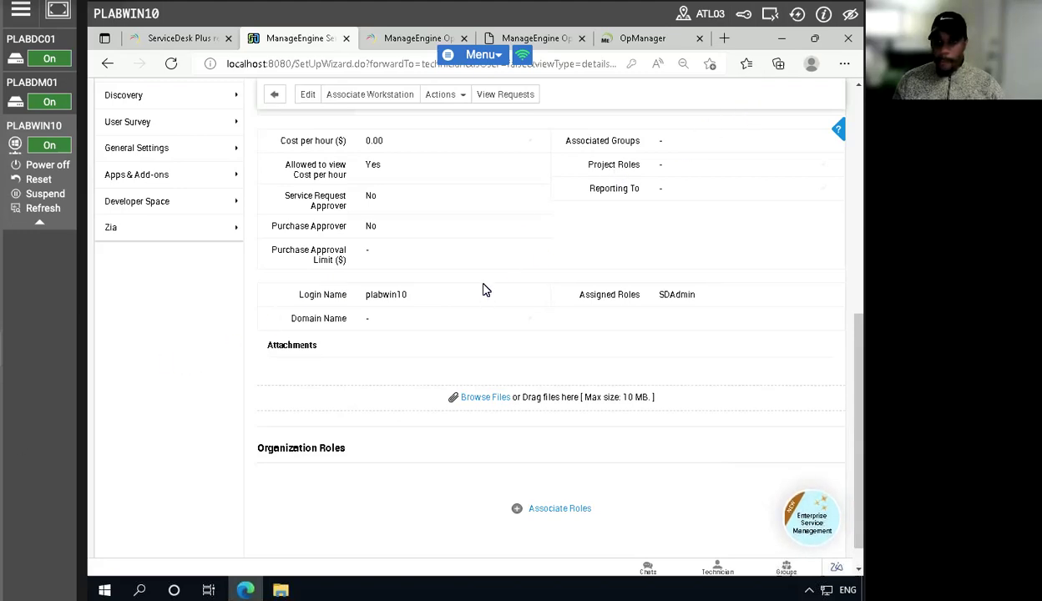
scroll(481, 291, up, 3)
scroll(481, 291, up, 3)
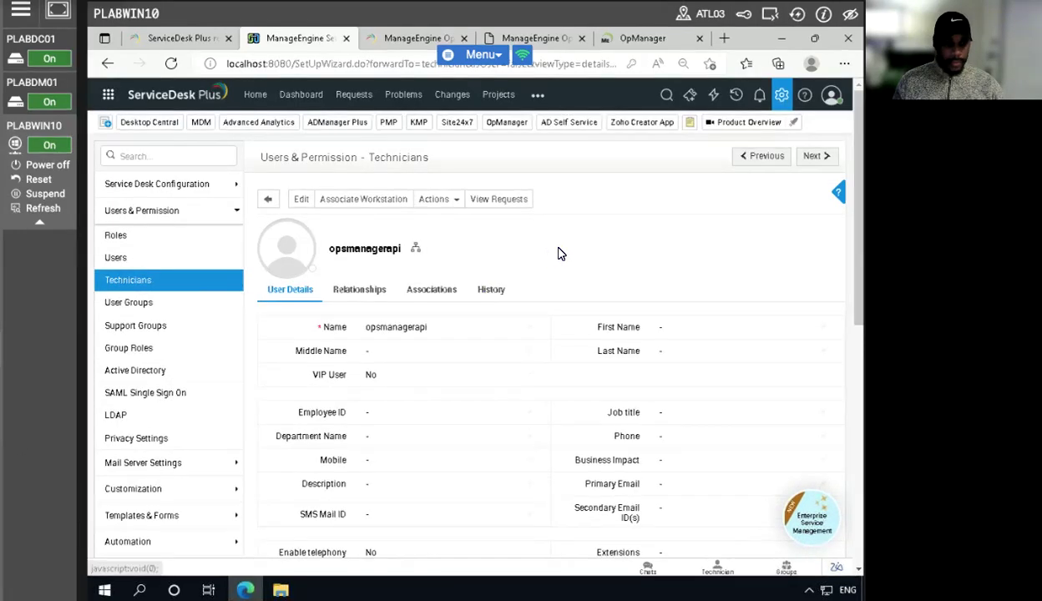
click(781, 99)
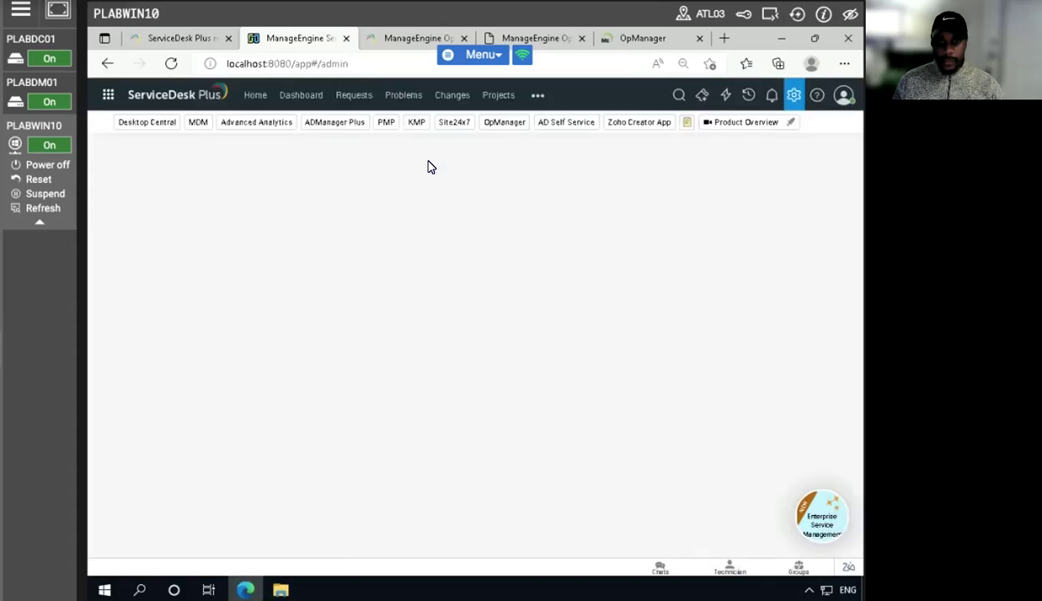
click(258, 100)
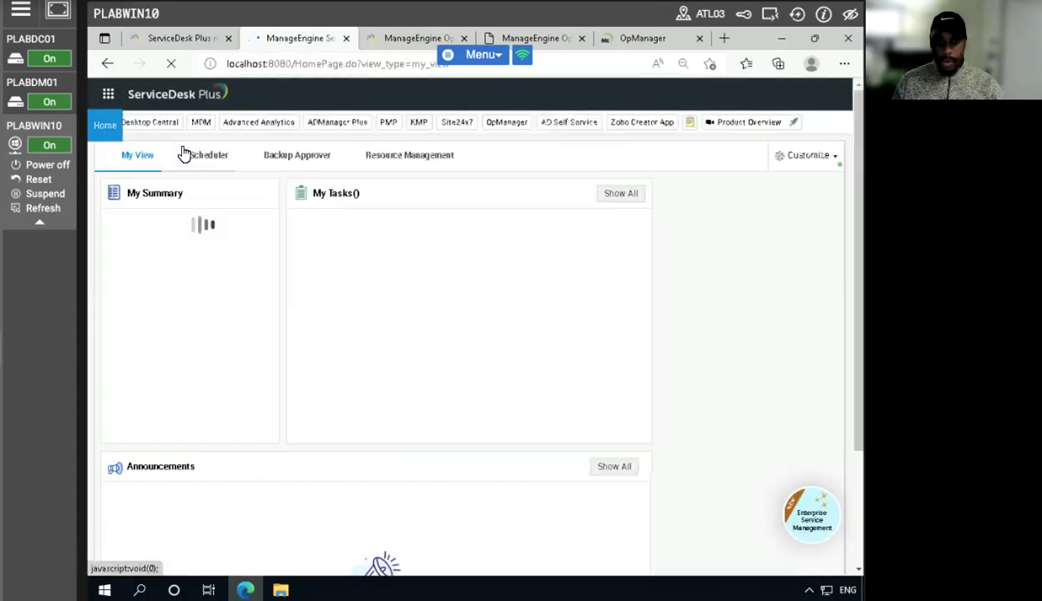
- Examine the helpdesk dashboard for newly logged requests and reload the page
click(303, 96)
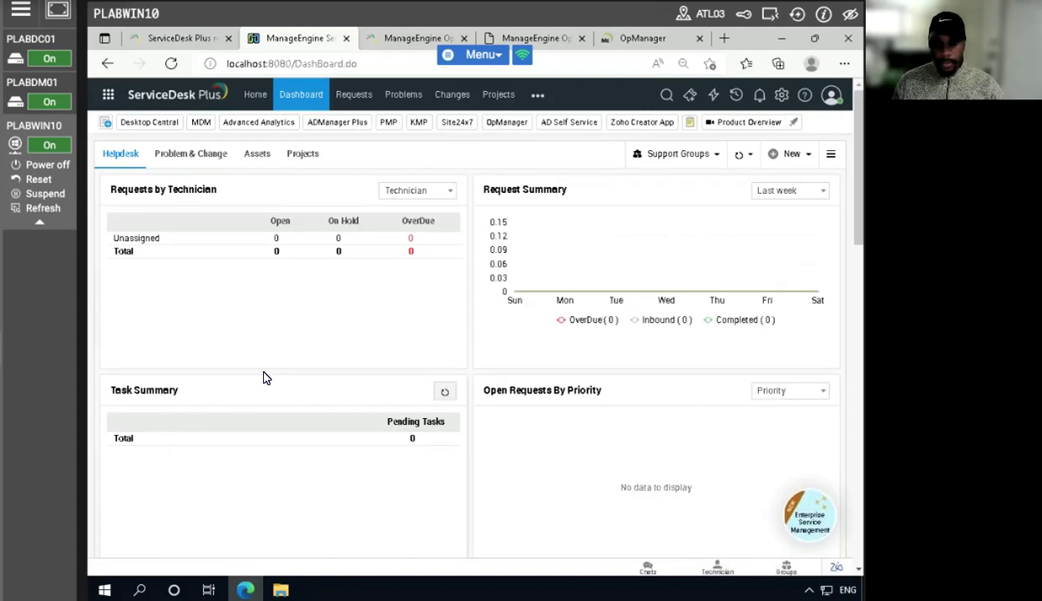
scroll(237, 379, down, 1)
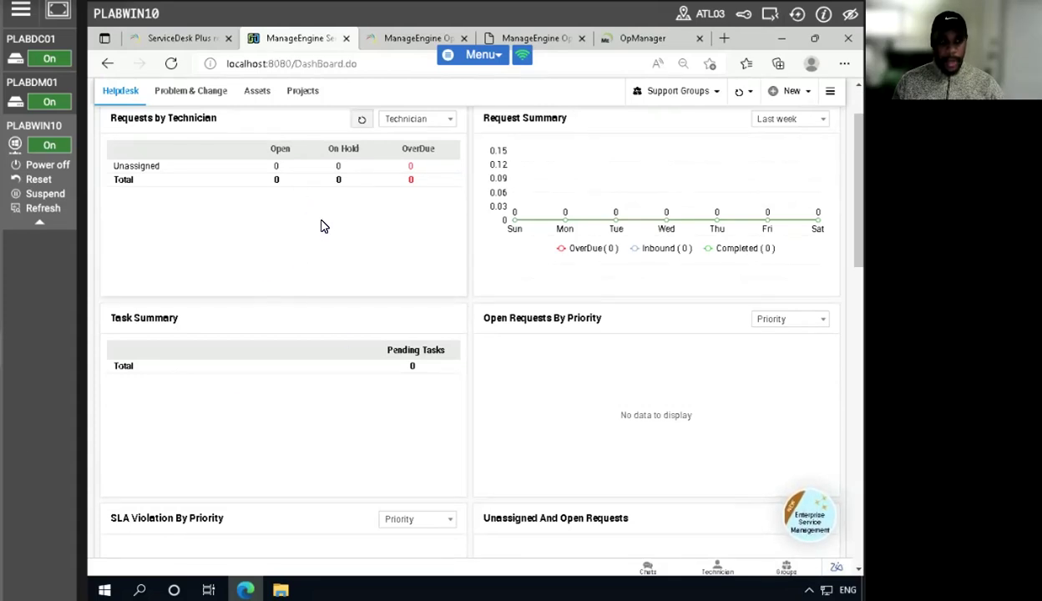
click(171, 71)
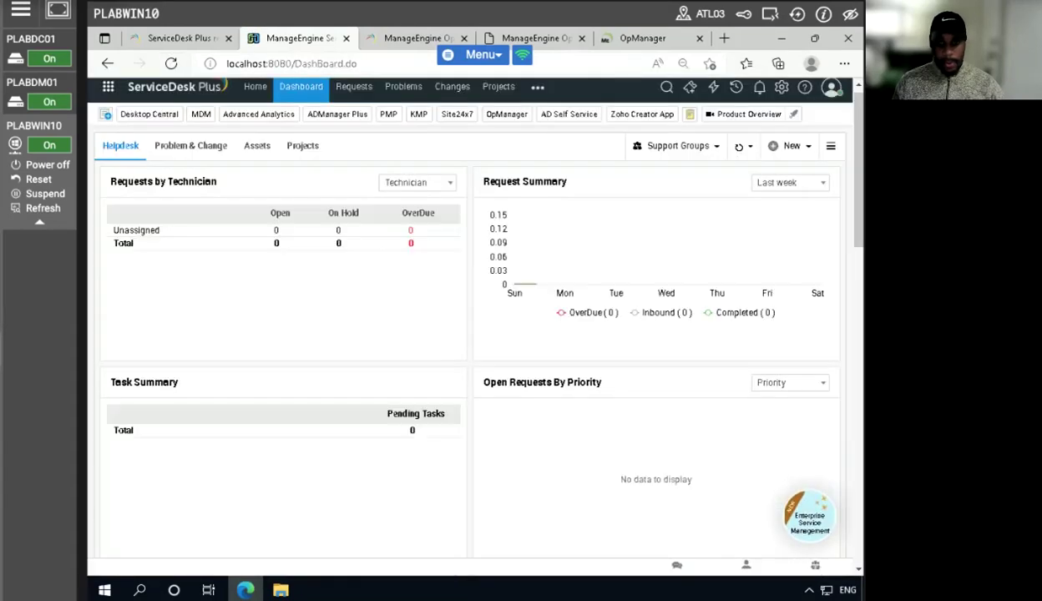
click(170, 64)
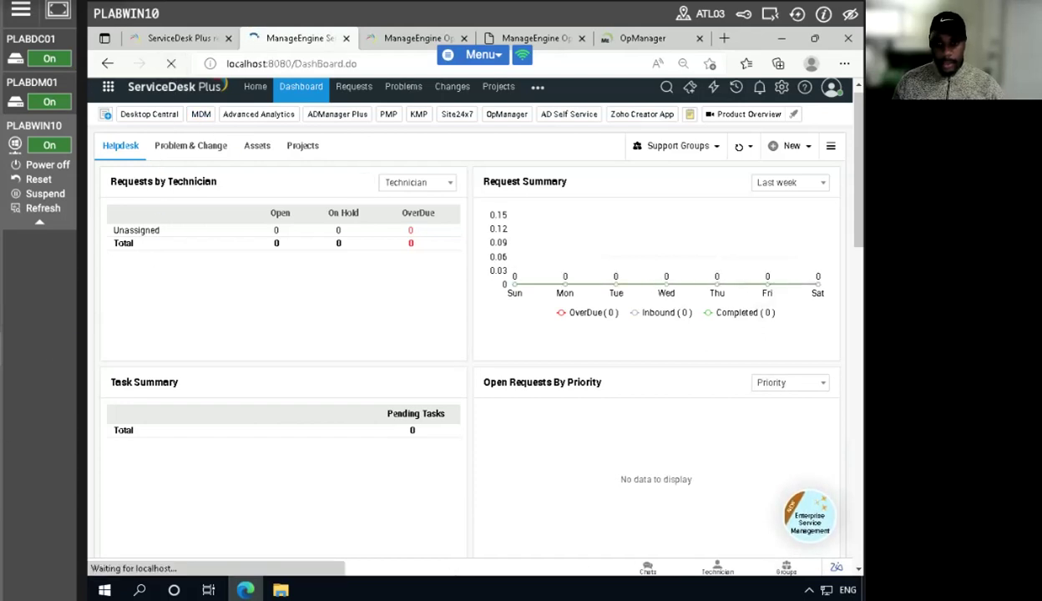